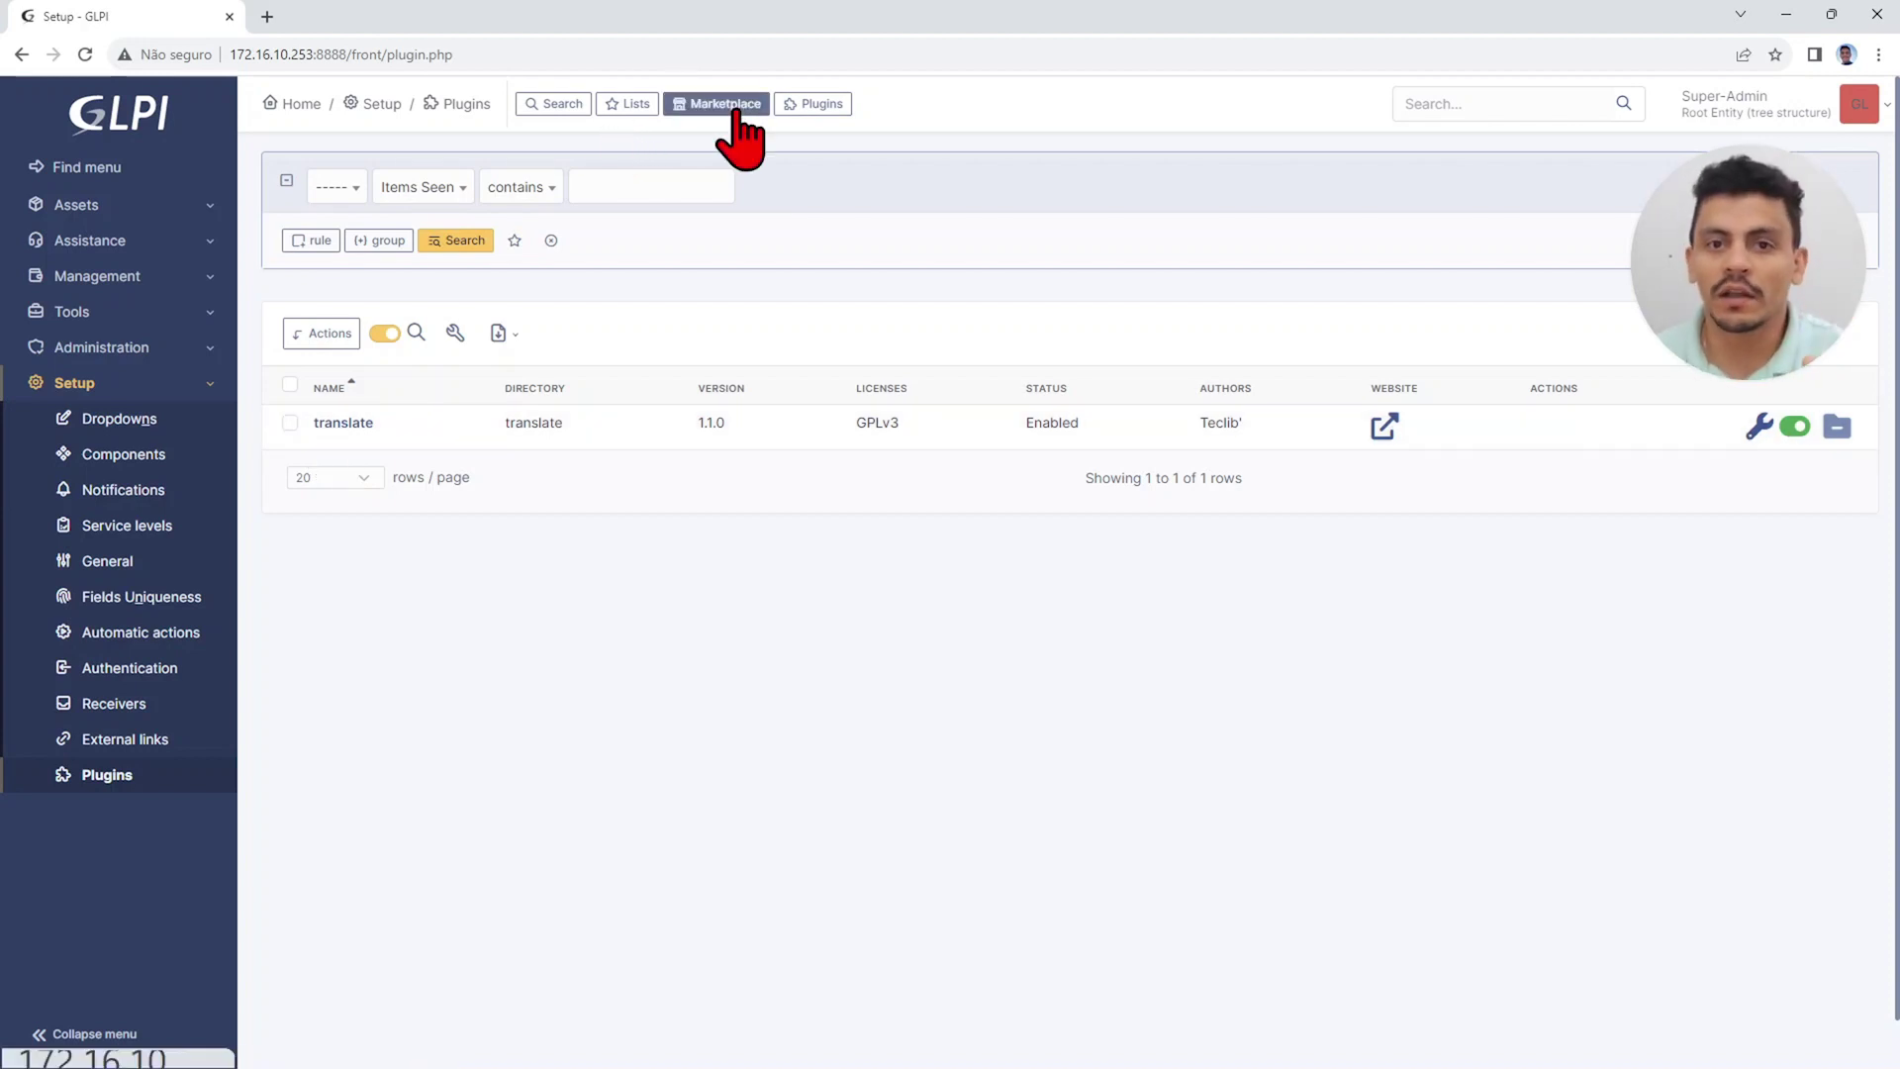
# Open the settings of the Translate plugin (version 1.1.0, GPLv3) from the plugins list.
pyautogui.click(356, 426)
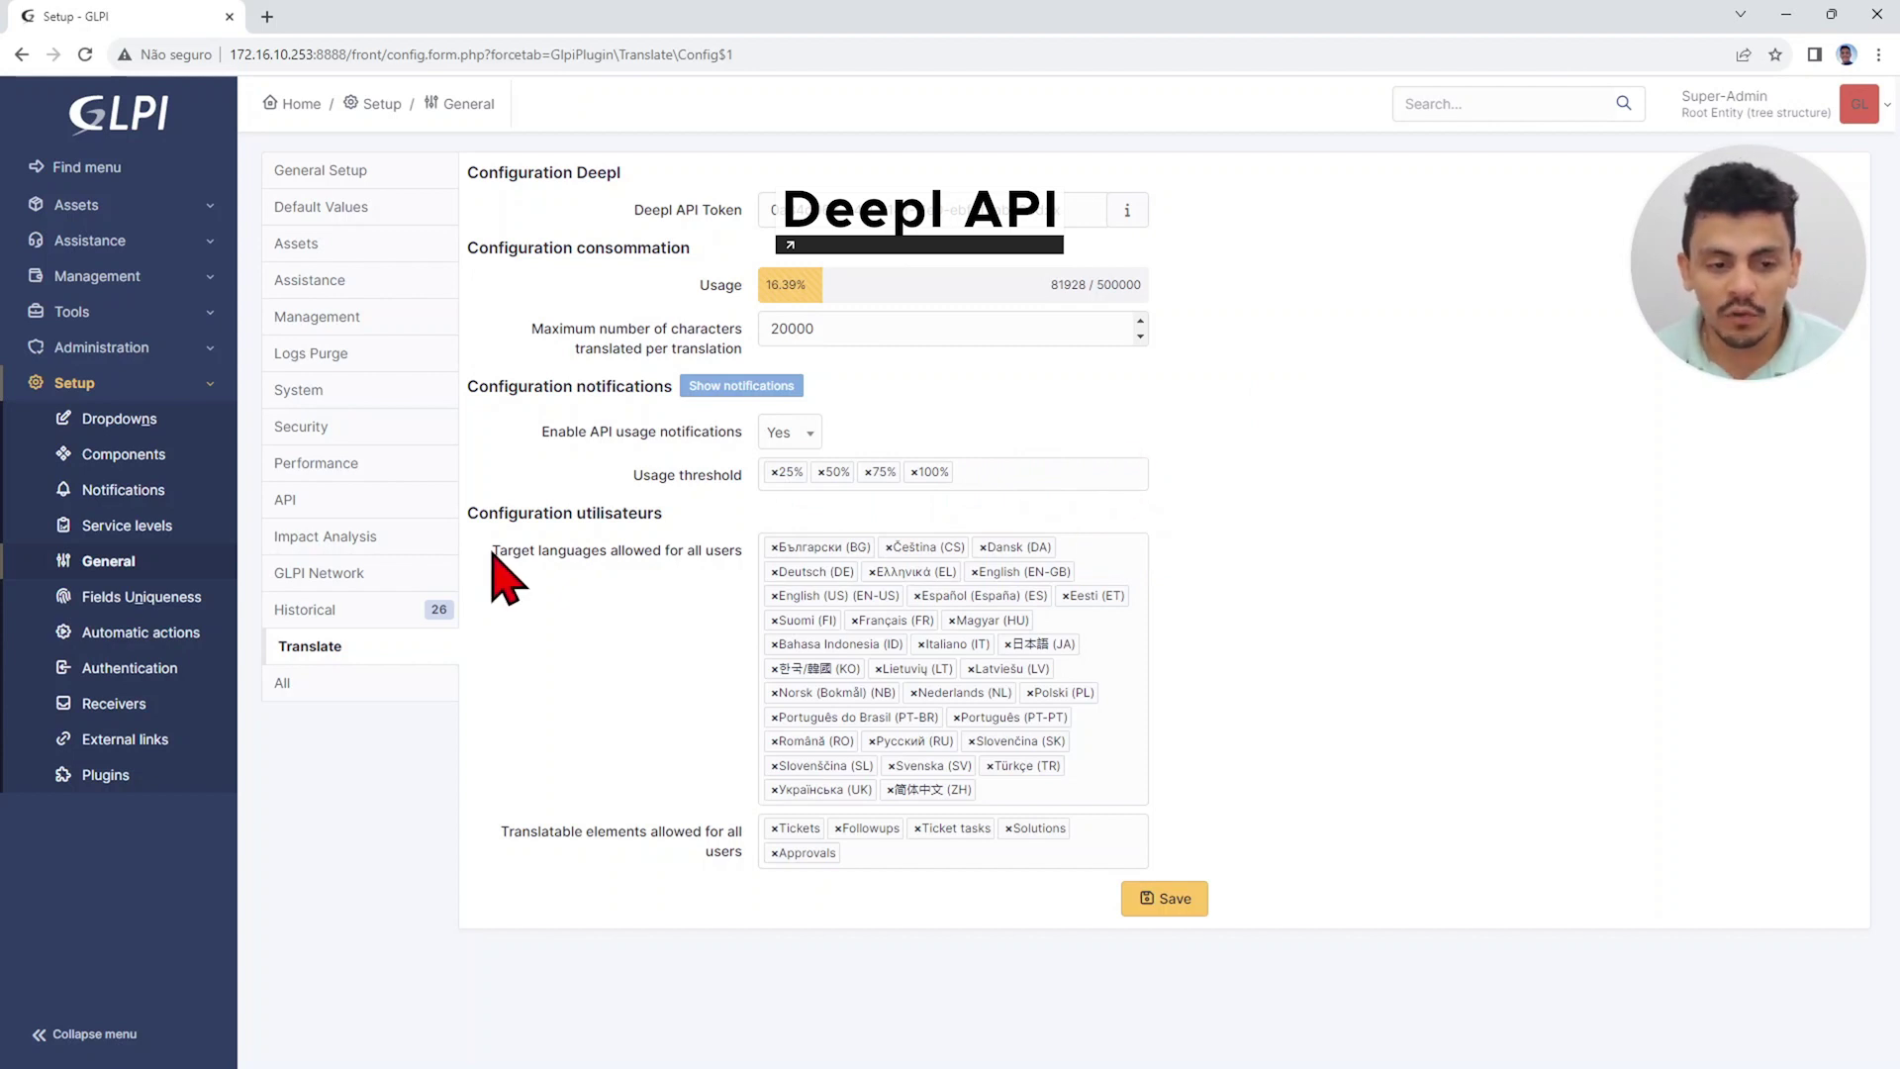
# Review the Translate plugin's allowed target languages and translatable elements, including Followups and Approvals.
pyautogui.moveTo(512, 553); pyautogui.dragTo(724, 557)
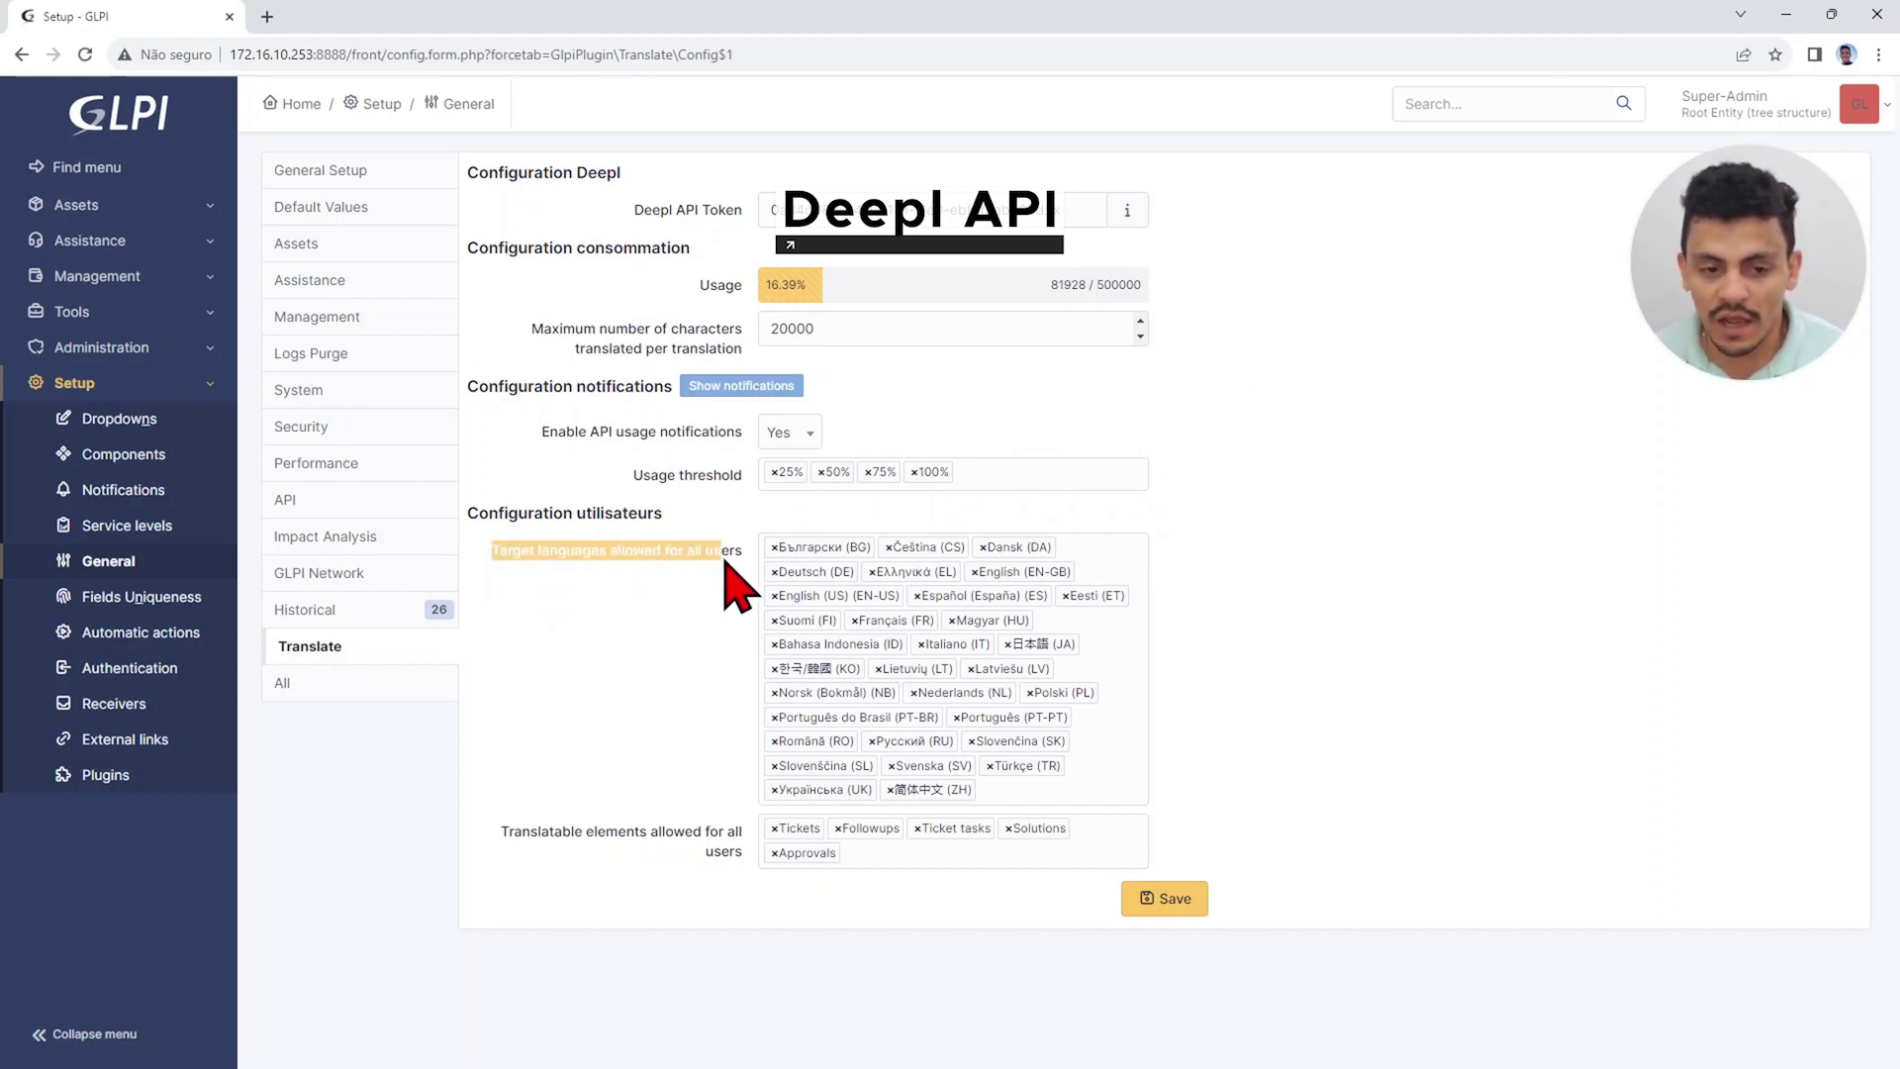
pyautogui.click(1093, 771)
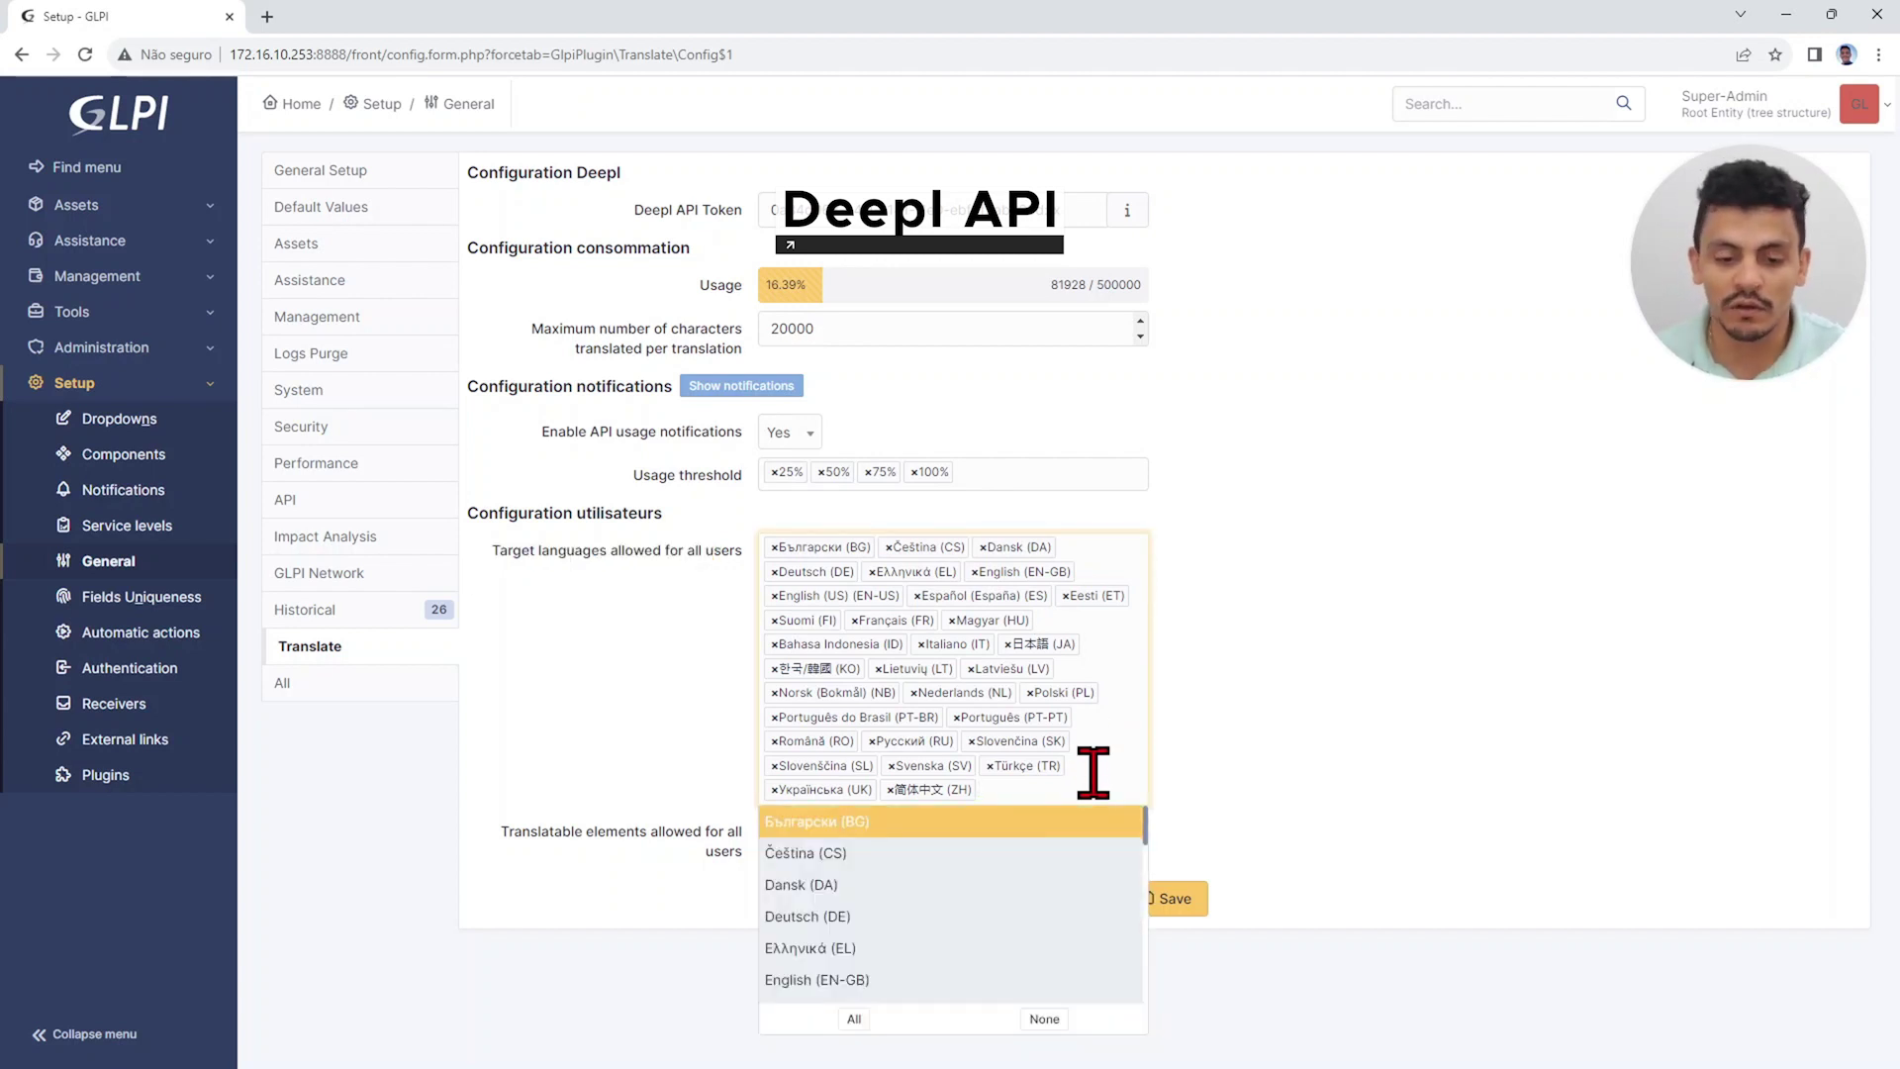
pyautogui.click(850, 1020)
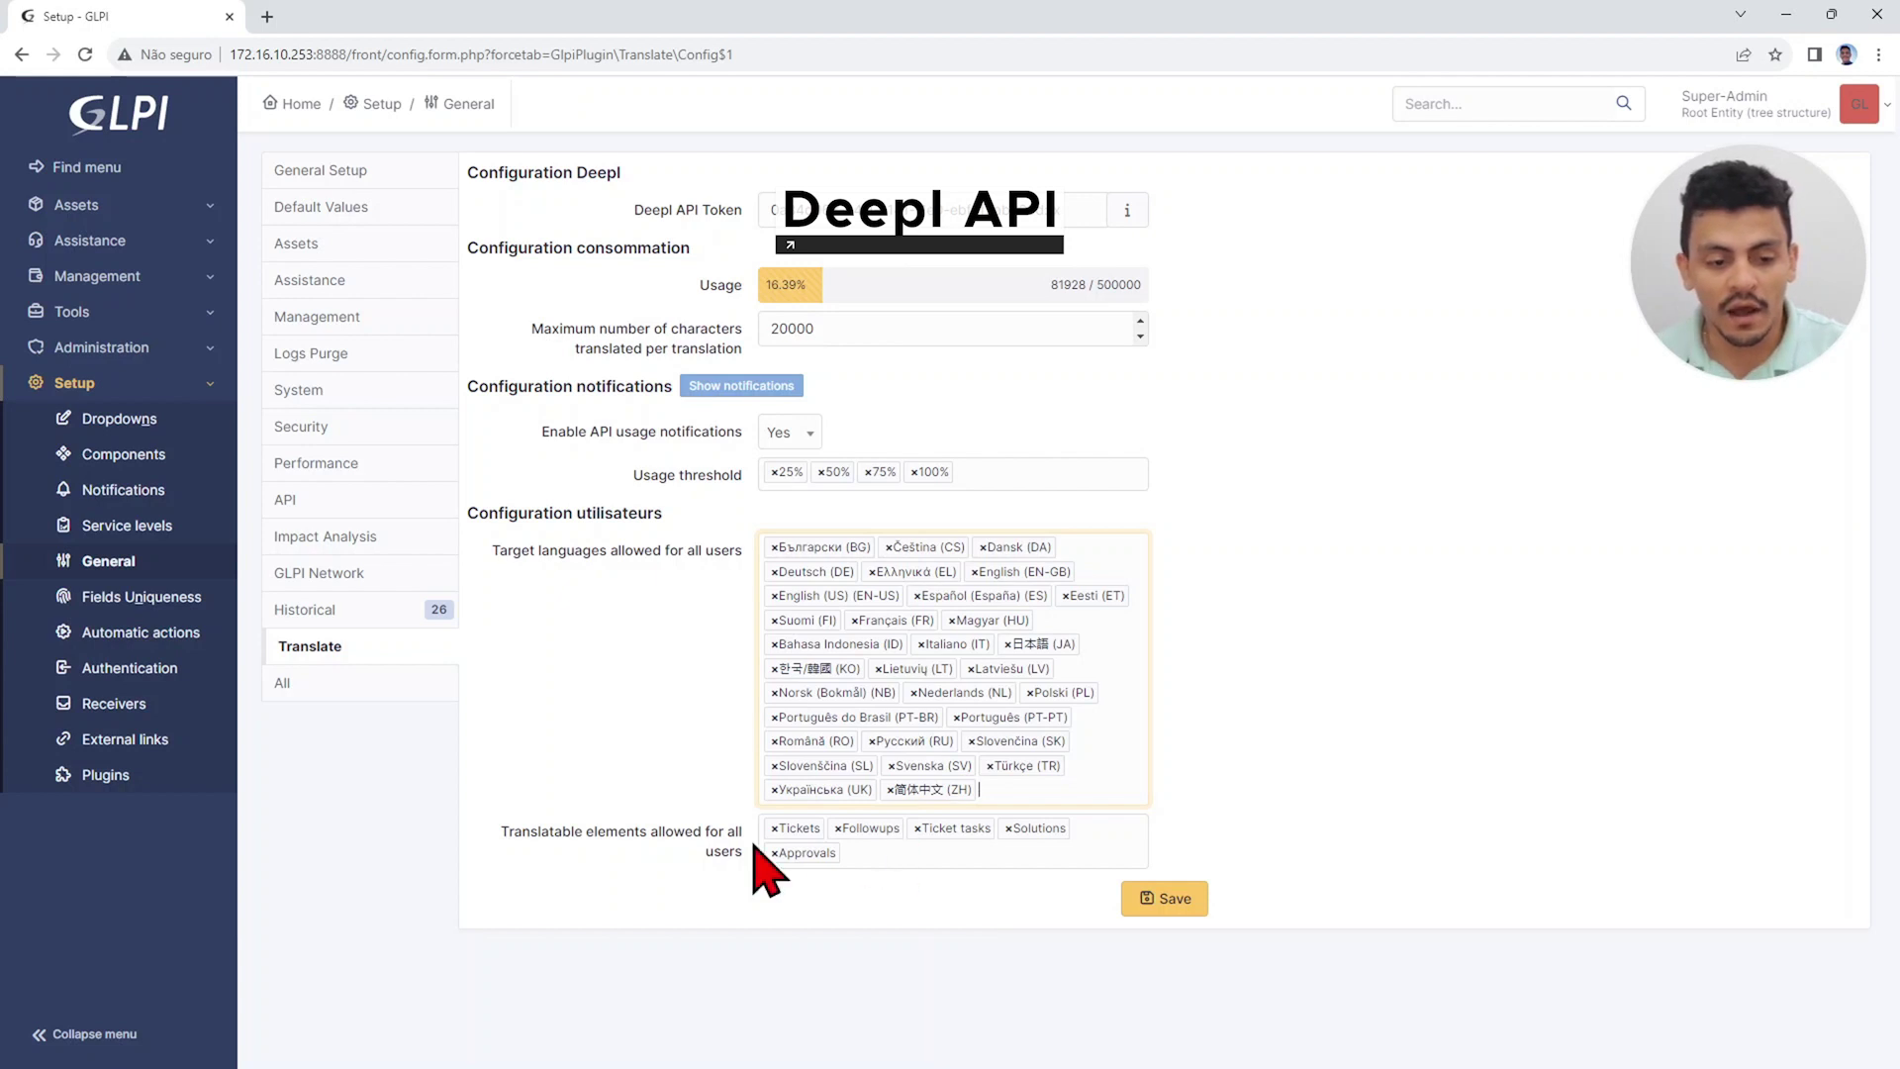
pyautogui.moveTo(573, 833); pyautogui.dragTo(662, 833)
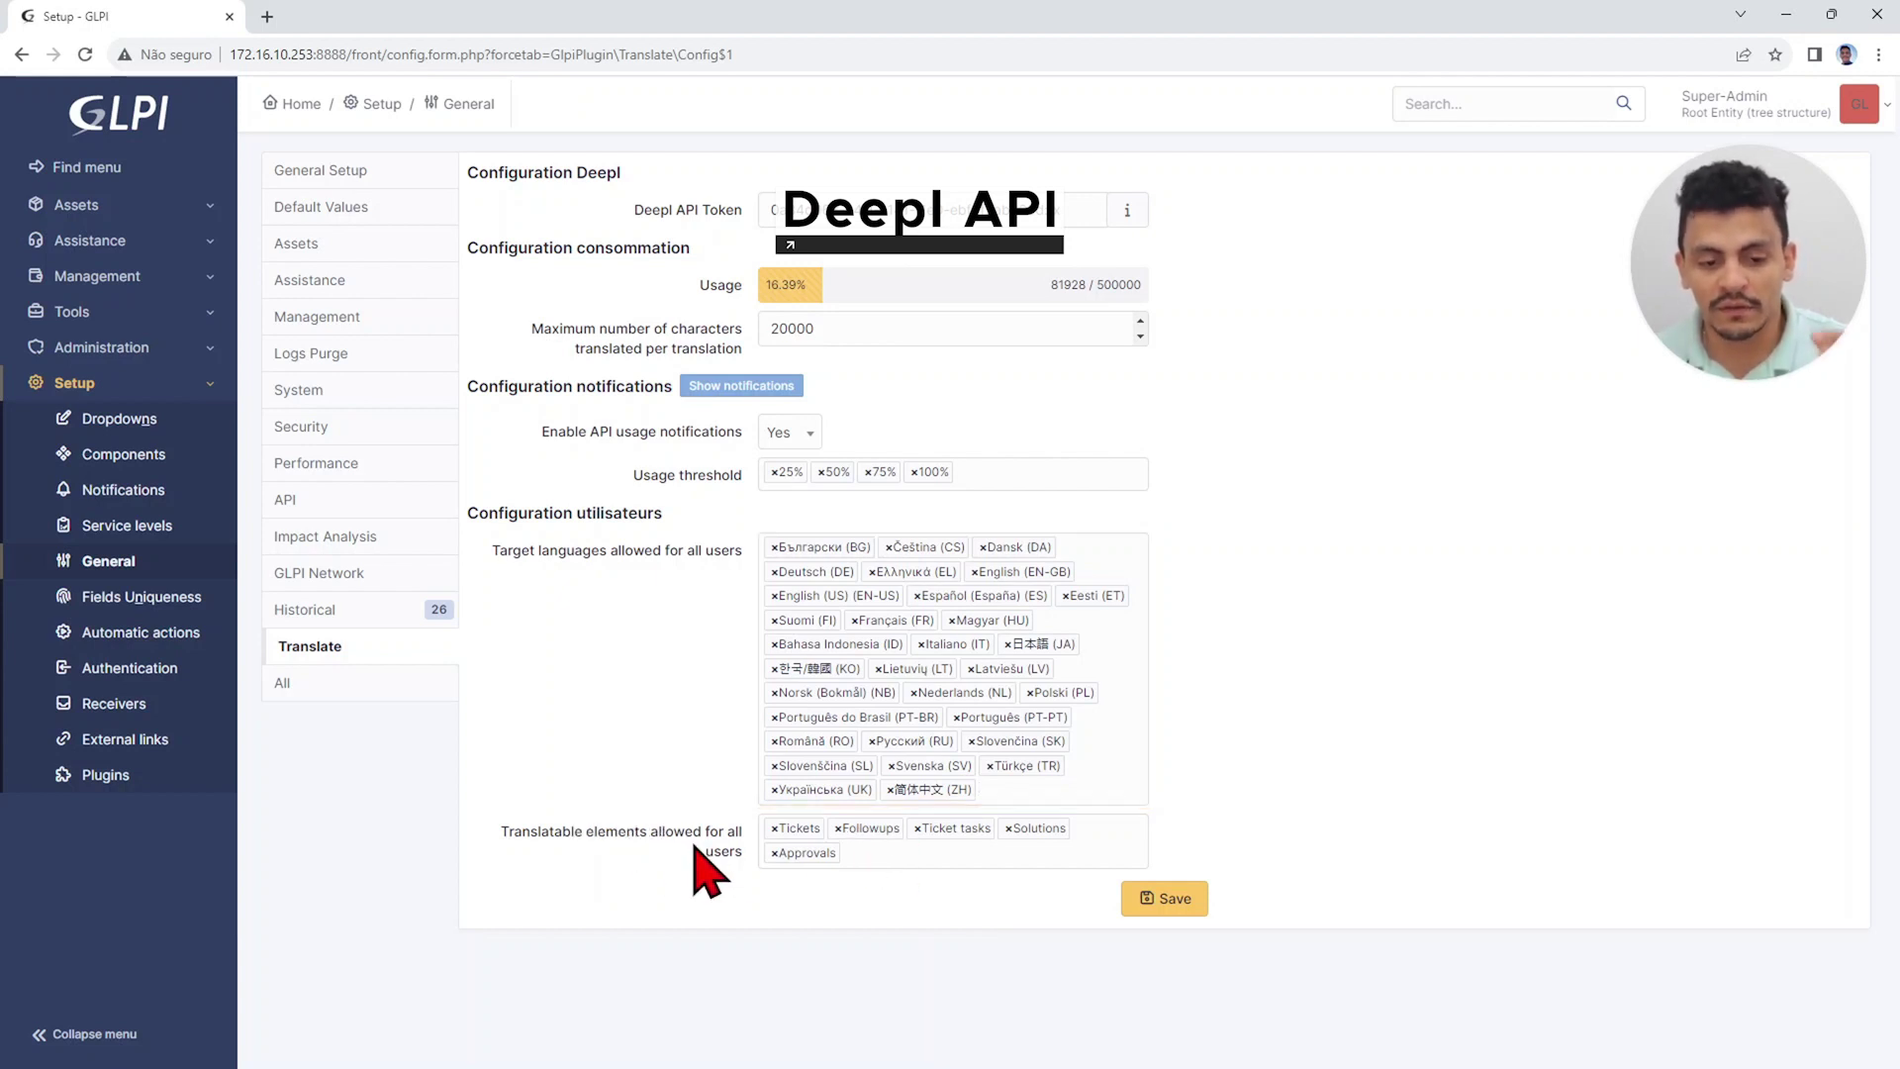
pyautogui.click(848, 852)
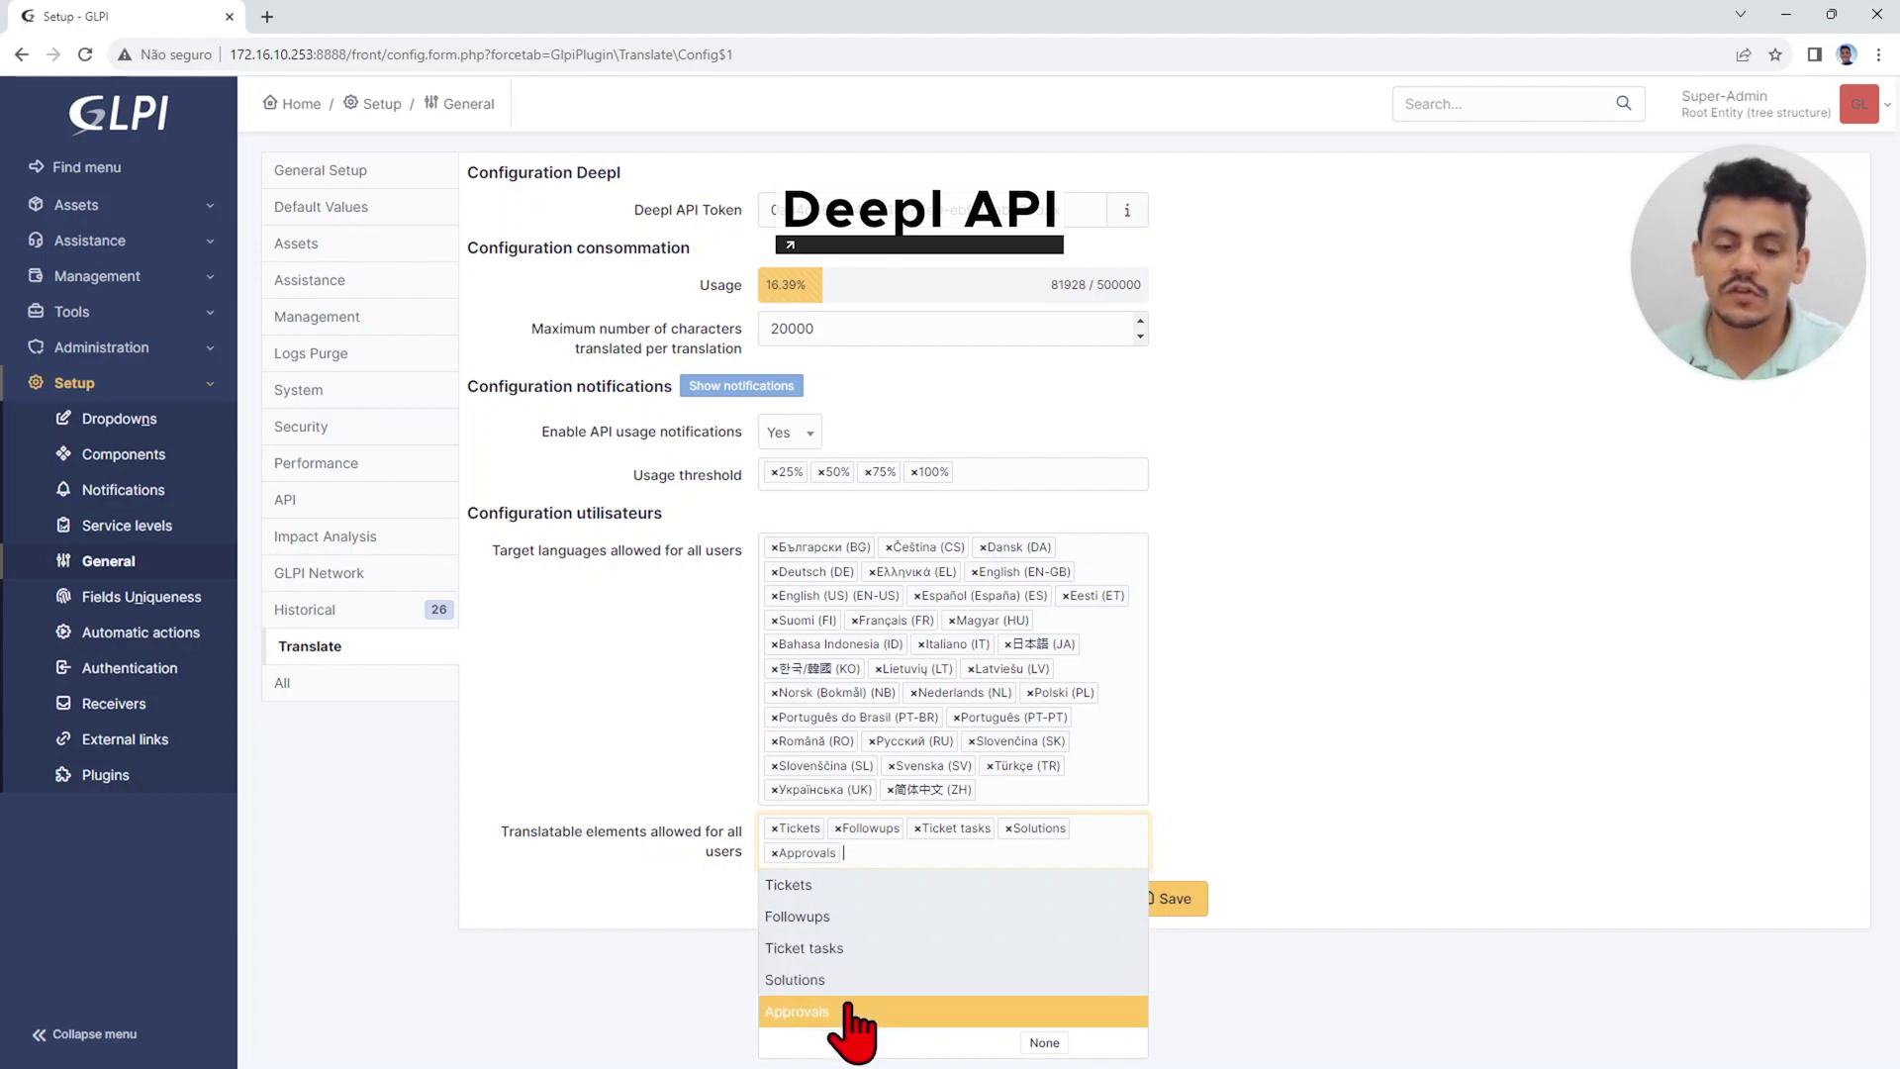
pyautogui.click(1529, 801)
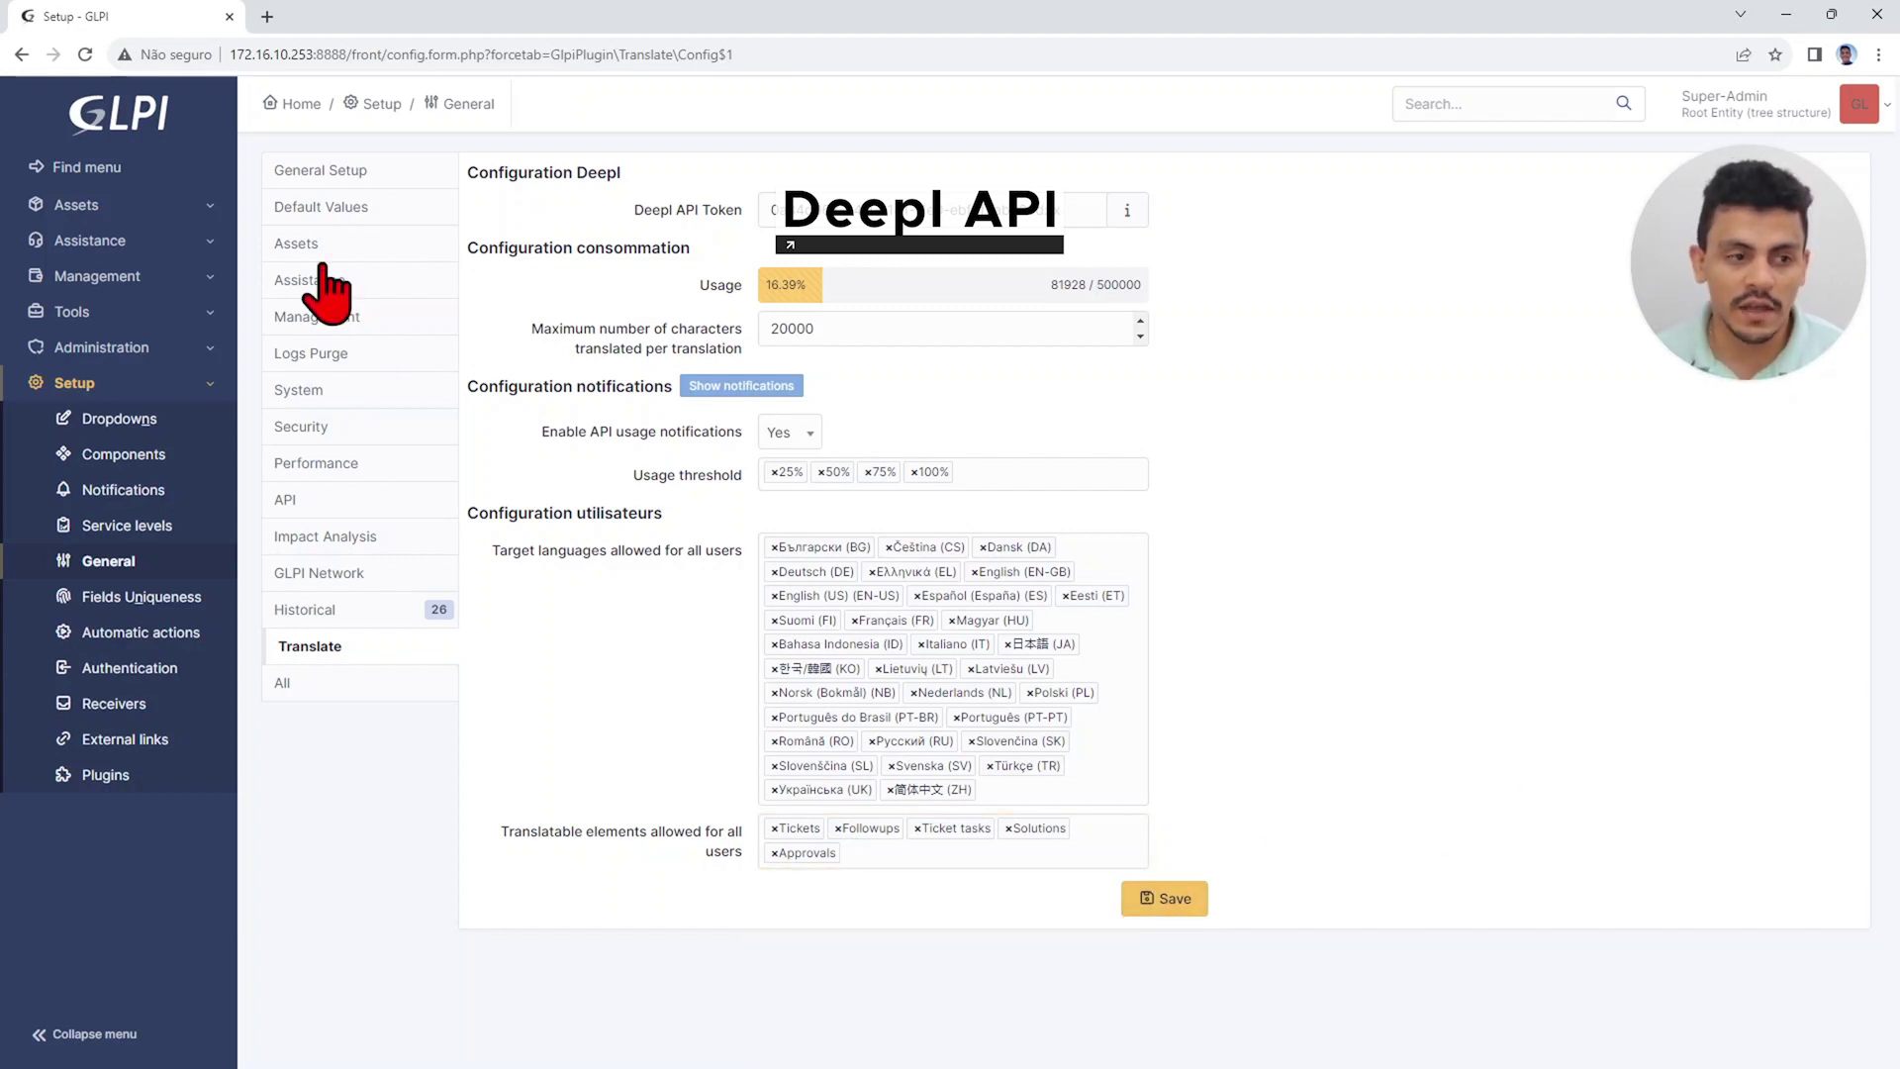
pyautogui.click(148, 242)
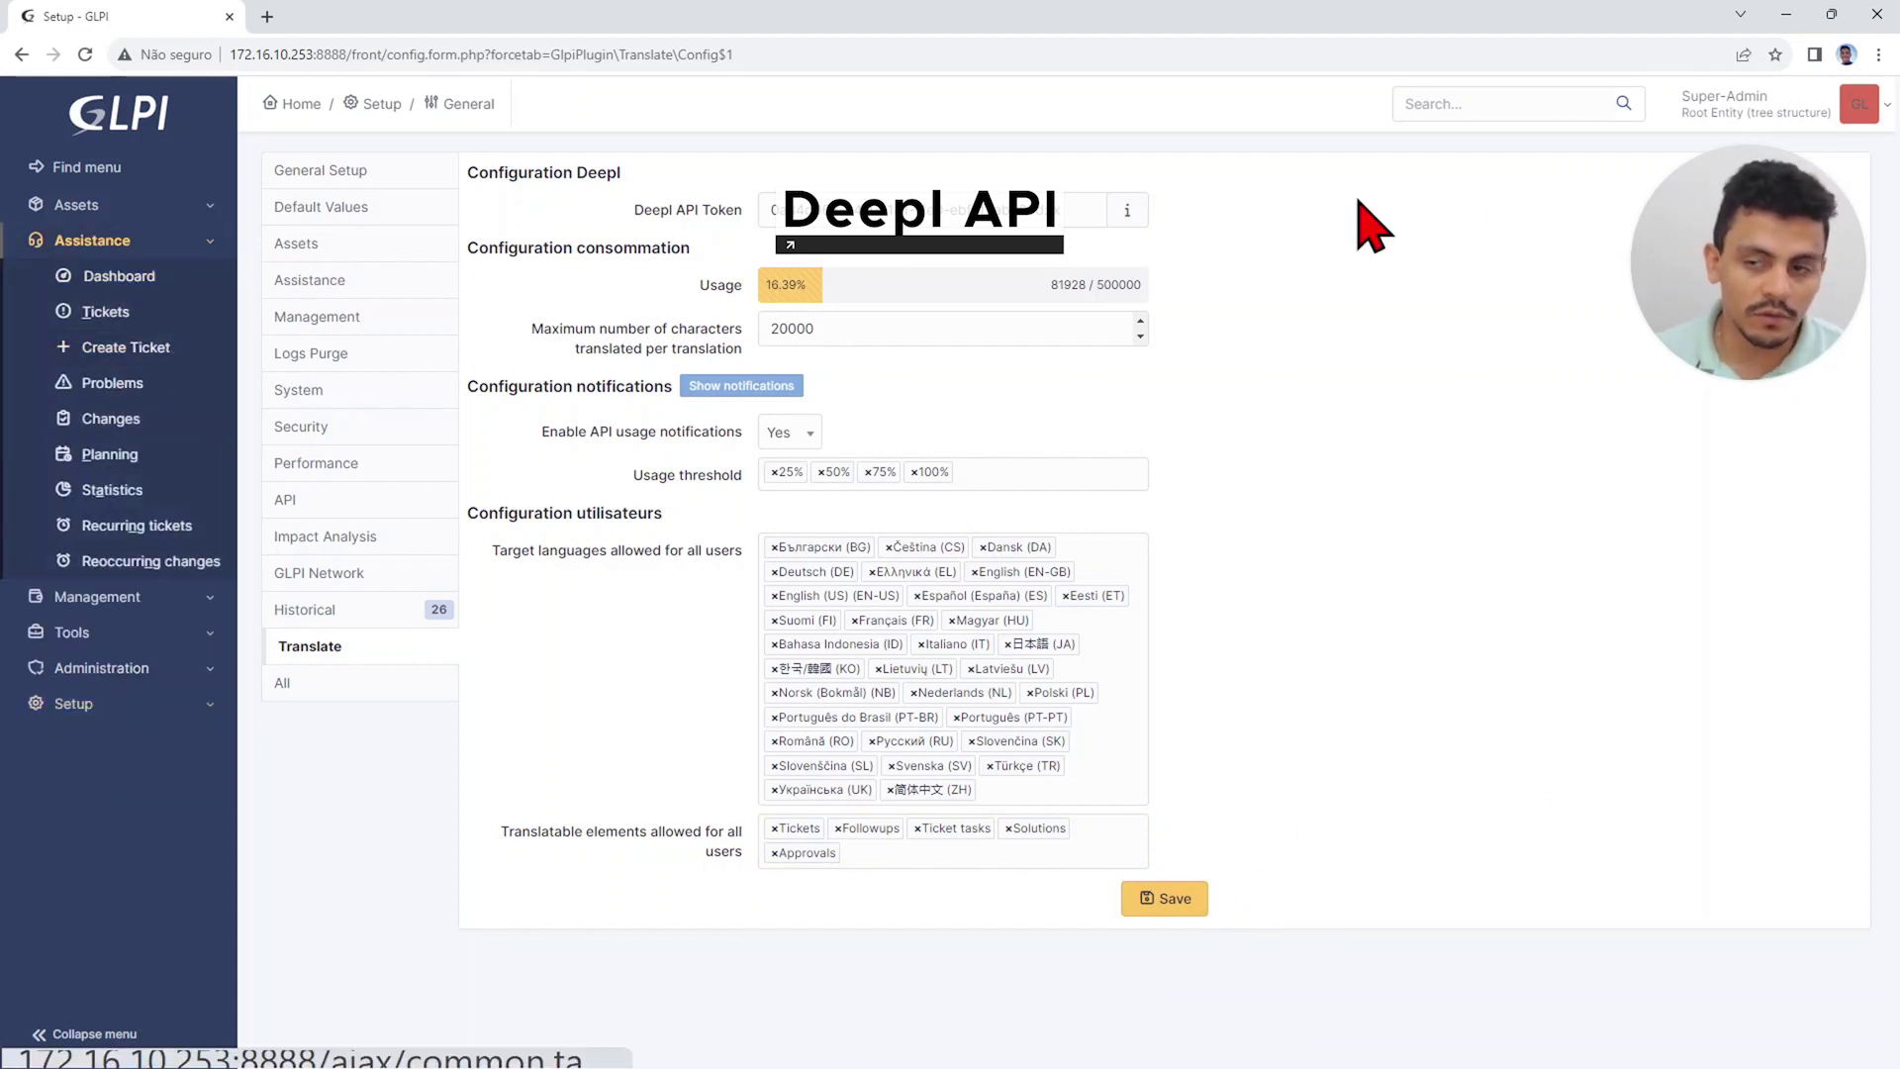
# In the self-service window, fill in a new ticket titled 'Estou sem conexão'.
pyautogui.click(1857, 104)
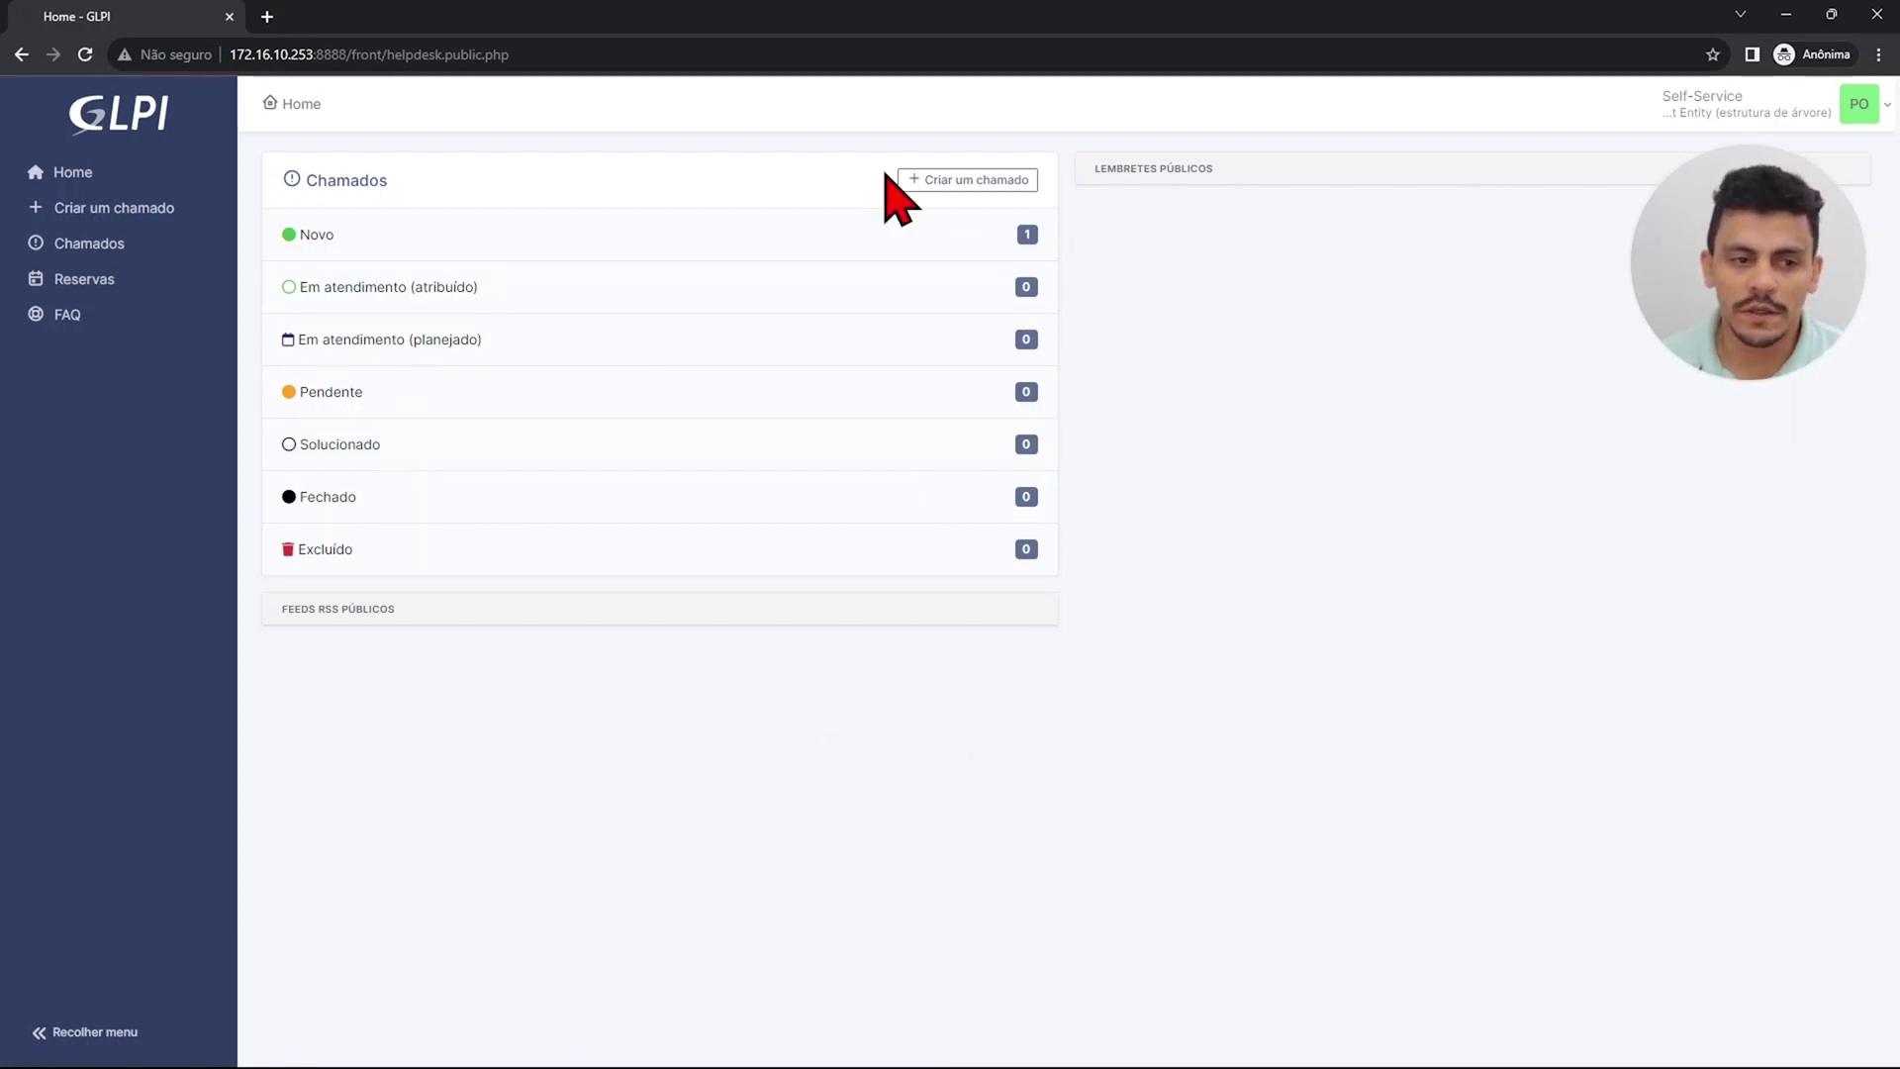
pyautogui.click(962, 180)
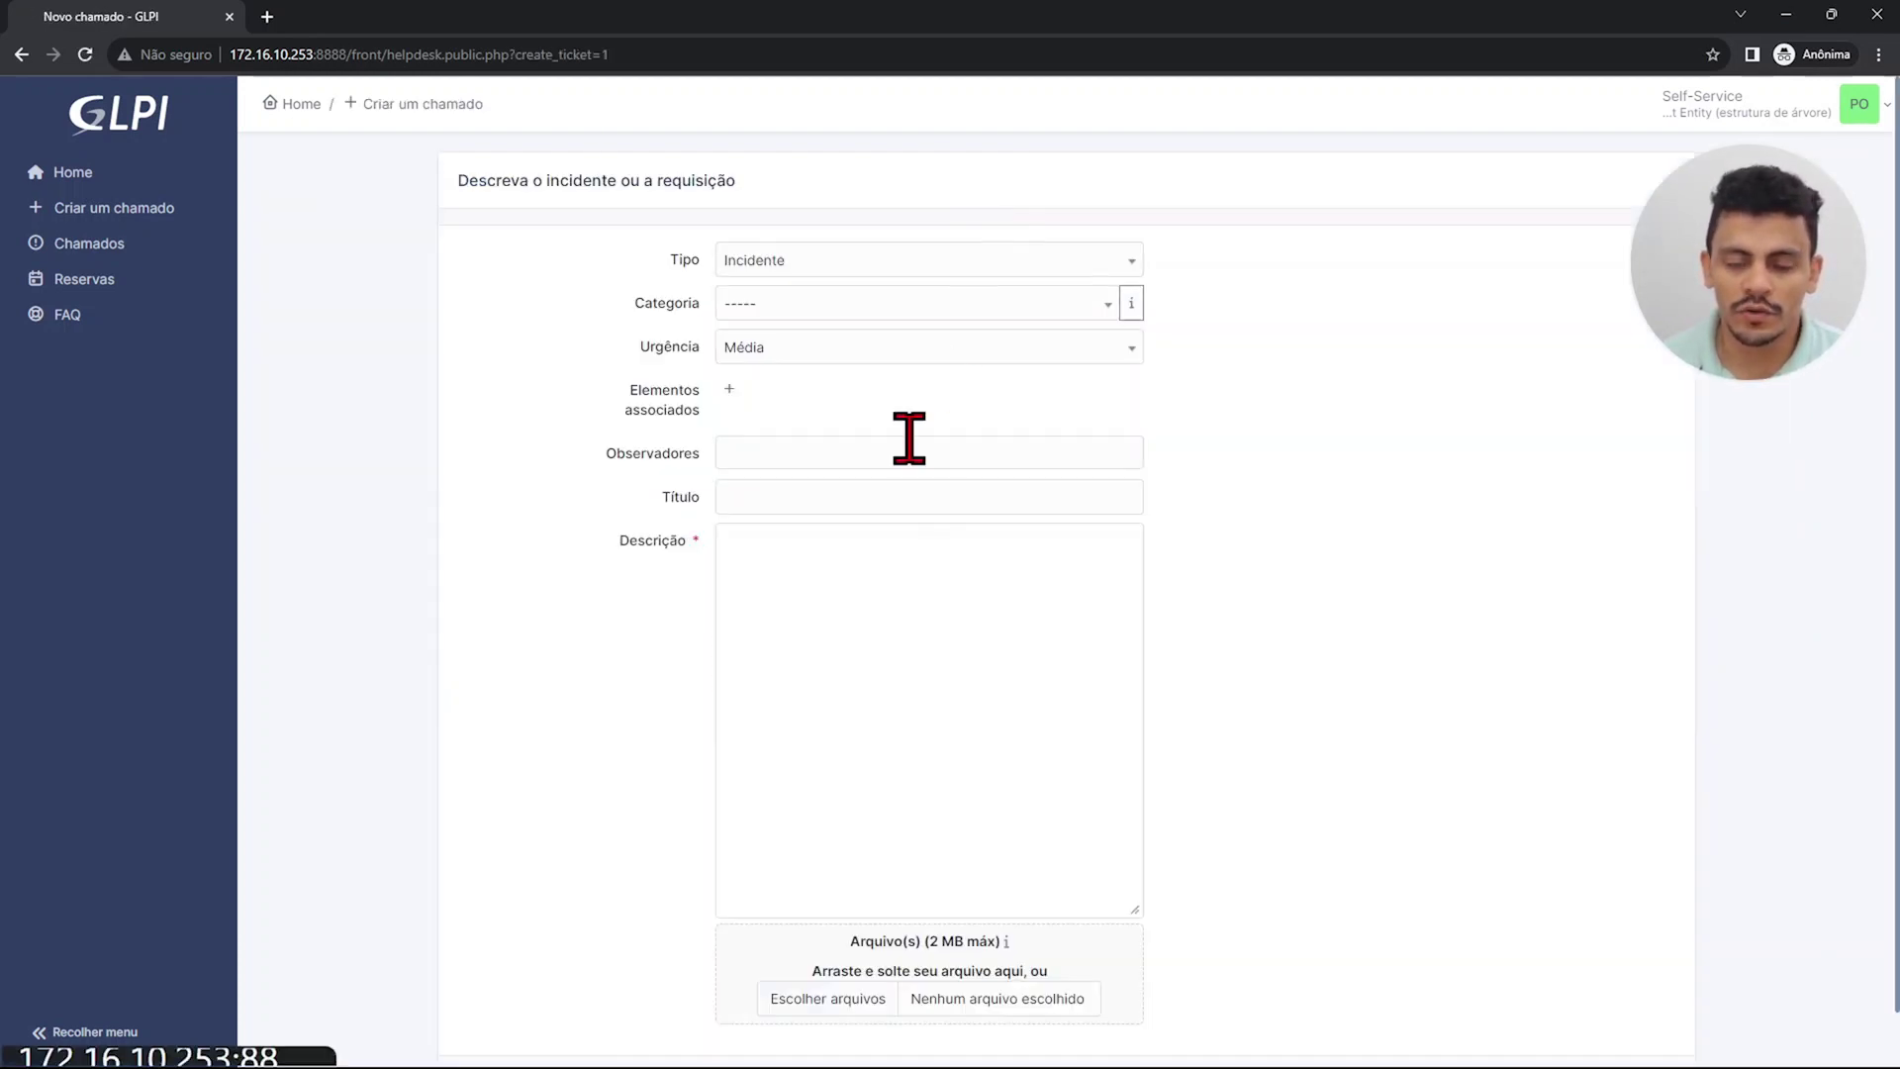
pyautogui.click(803, 497)
pyautogui.press('capslock')
pyautogui.write('I')
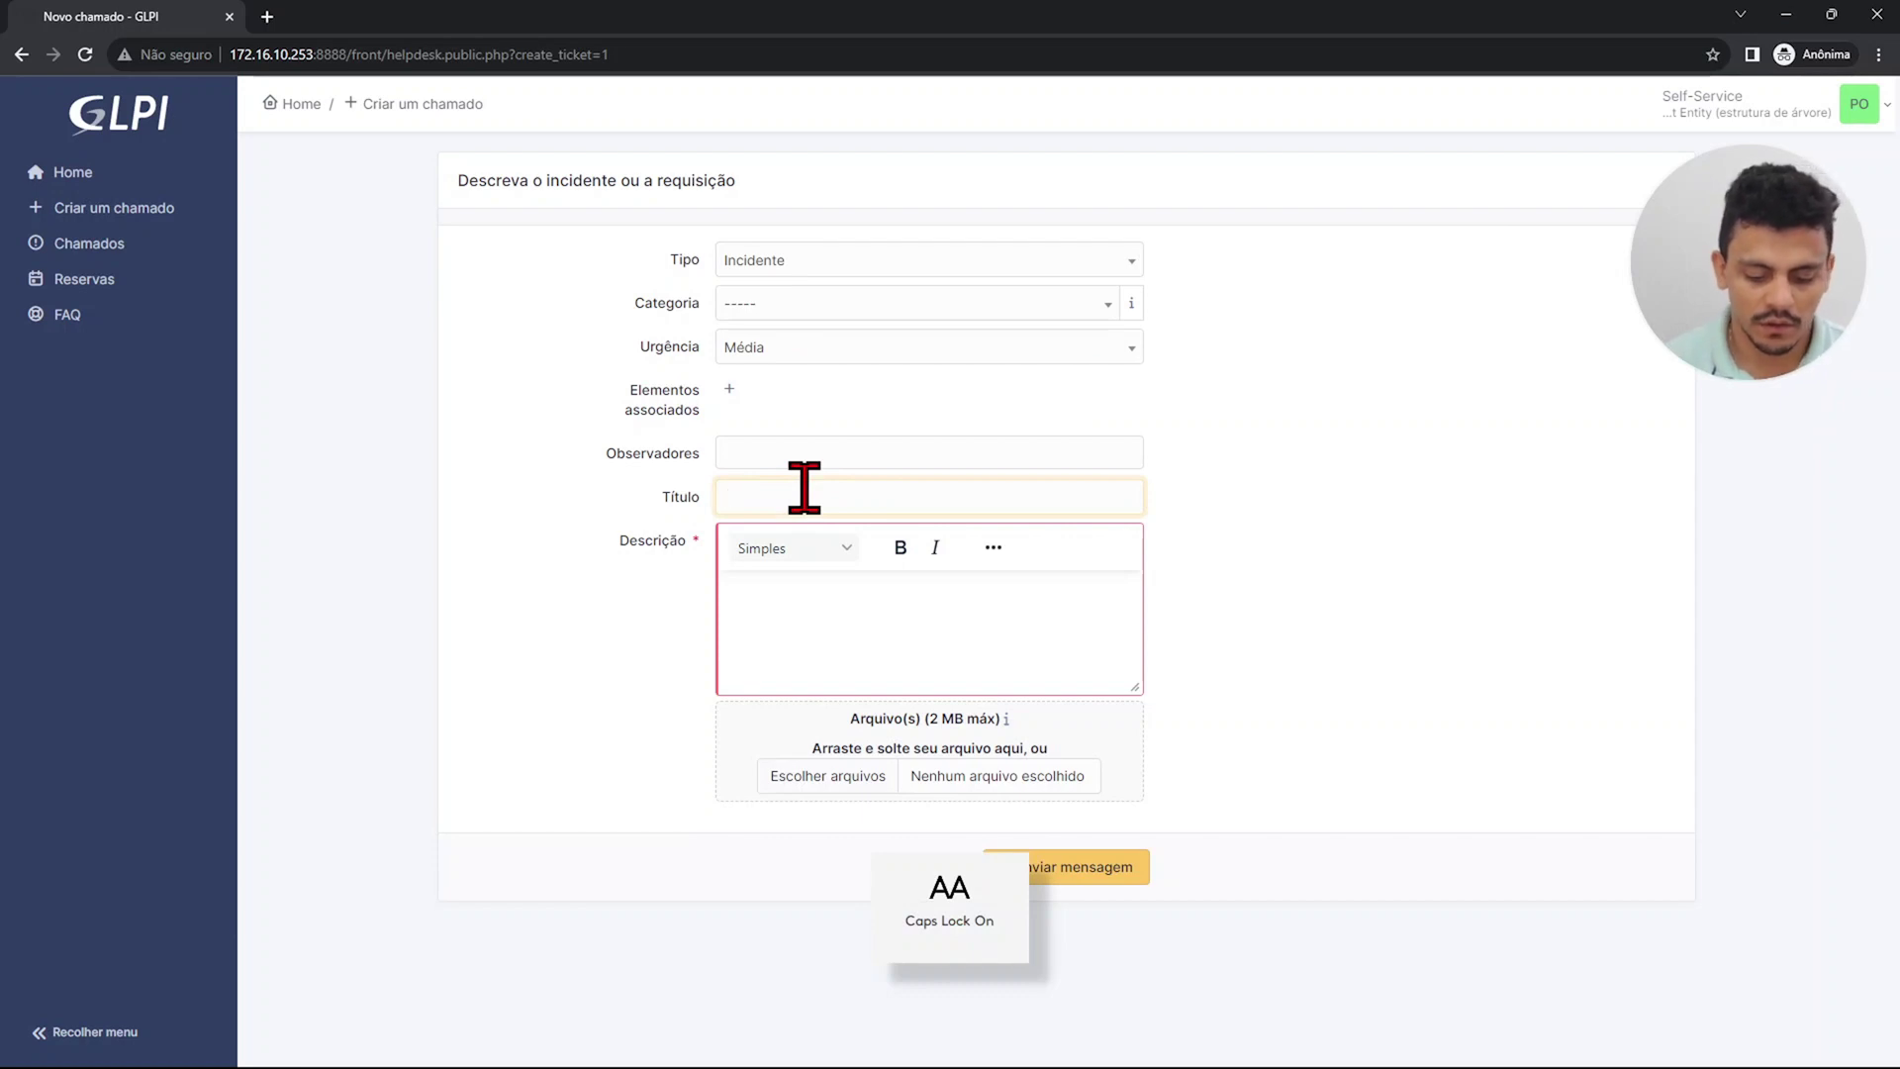
pyautogui.press('capslock')
pyautogui.press('capslock')
pyautogui.press('BackSpace')
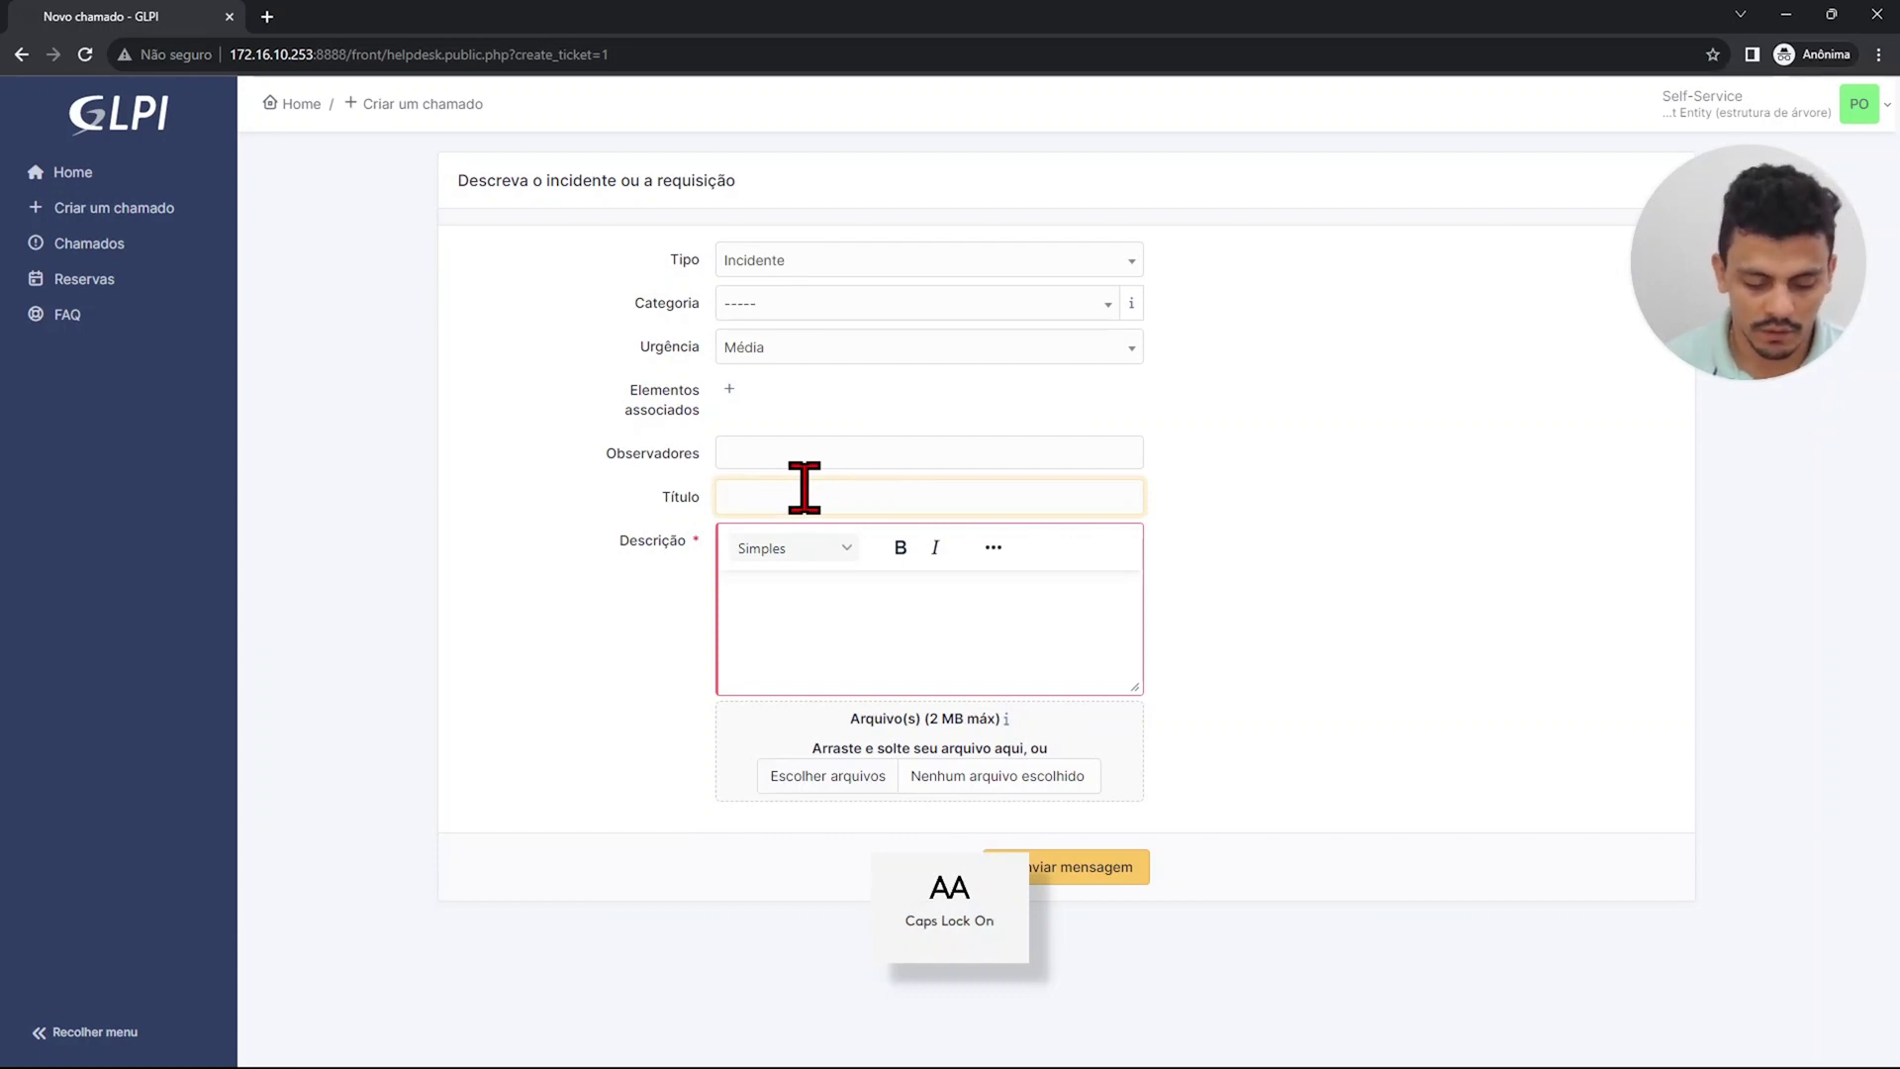
pyautogui.write('E')
pyautogui.press('capslock')
pyautogui.write('stou ')
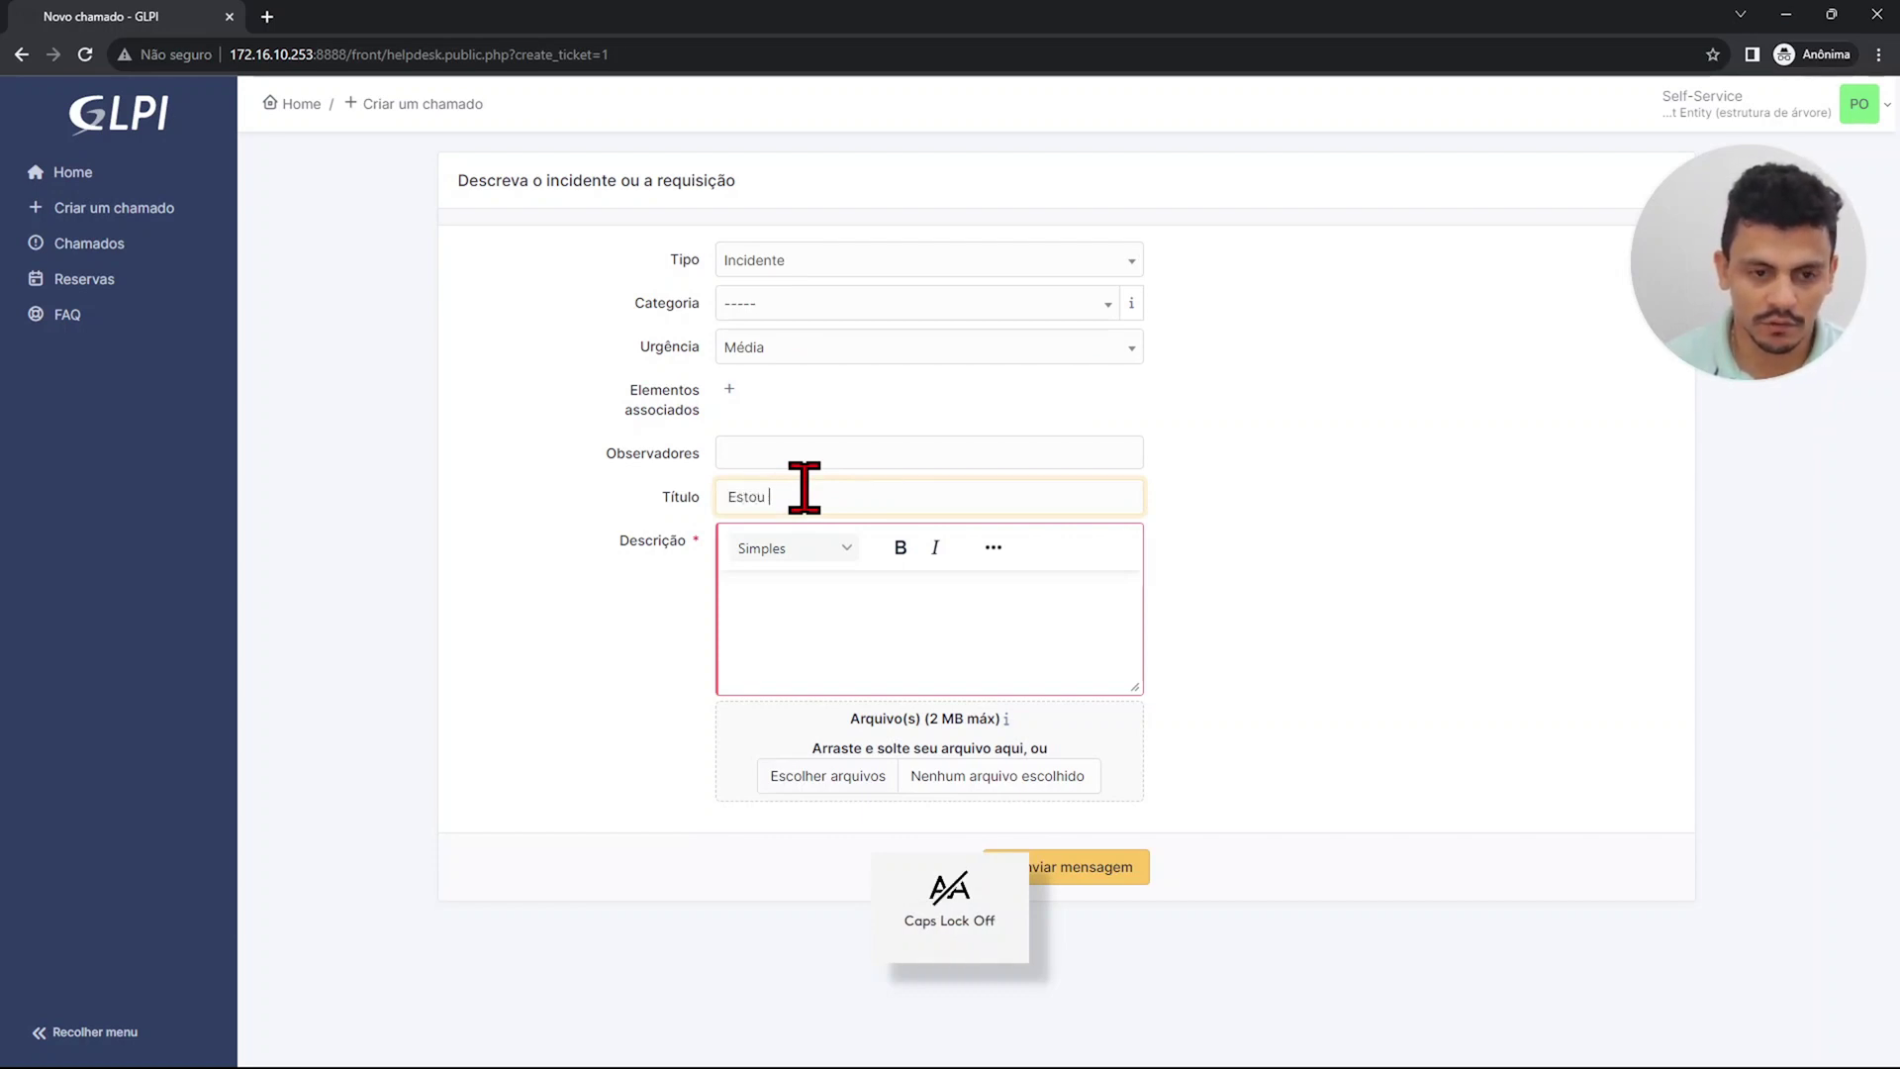
pyautogui.write('sem conexão')
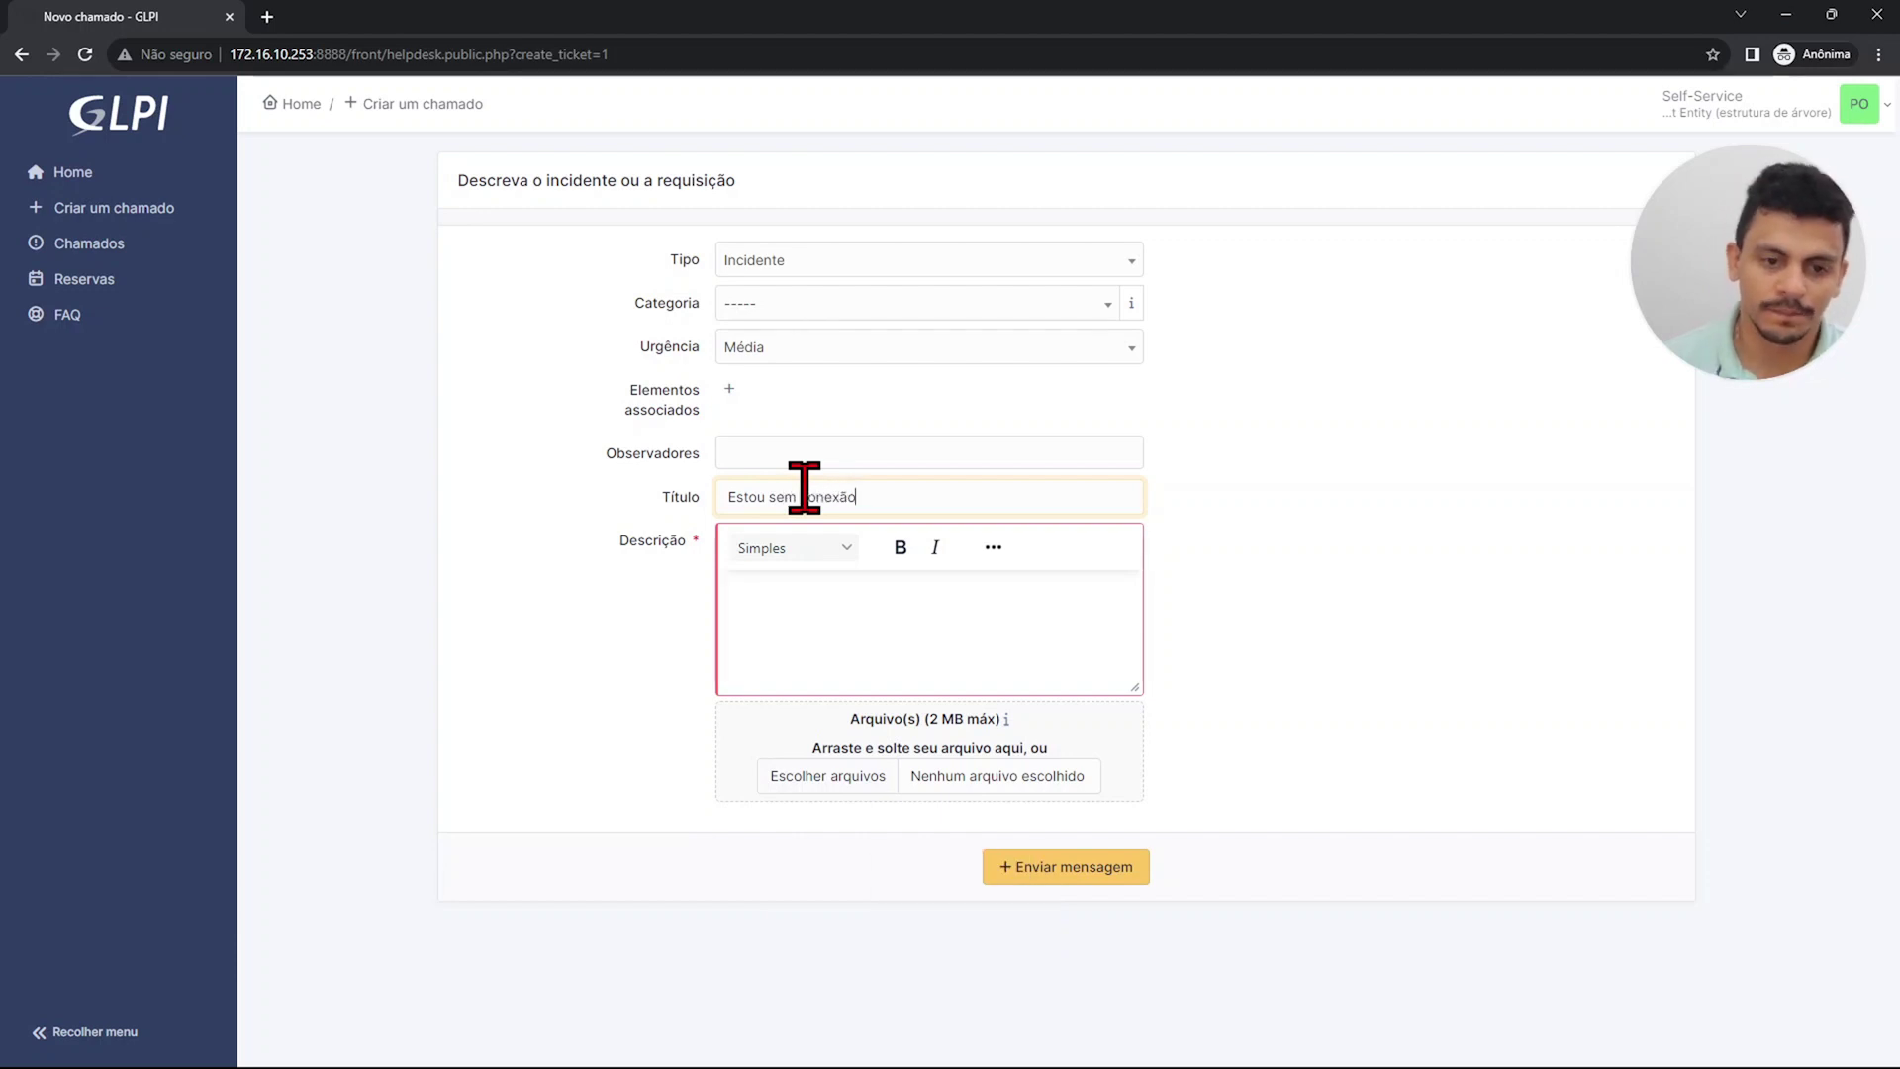
pyautogui.click(875, 651)
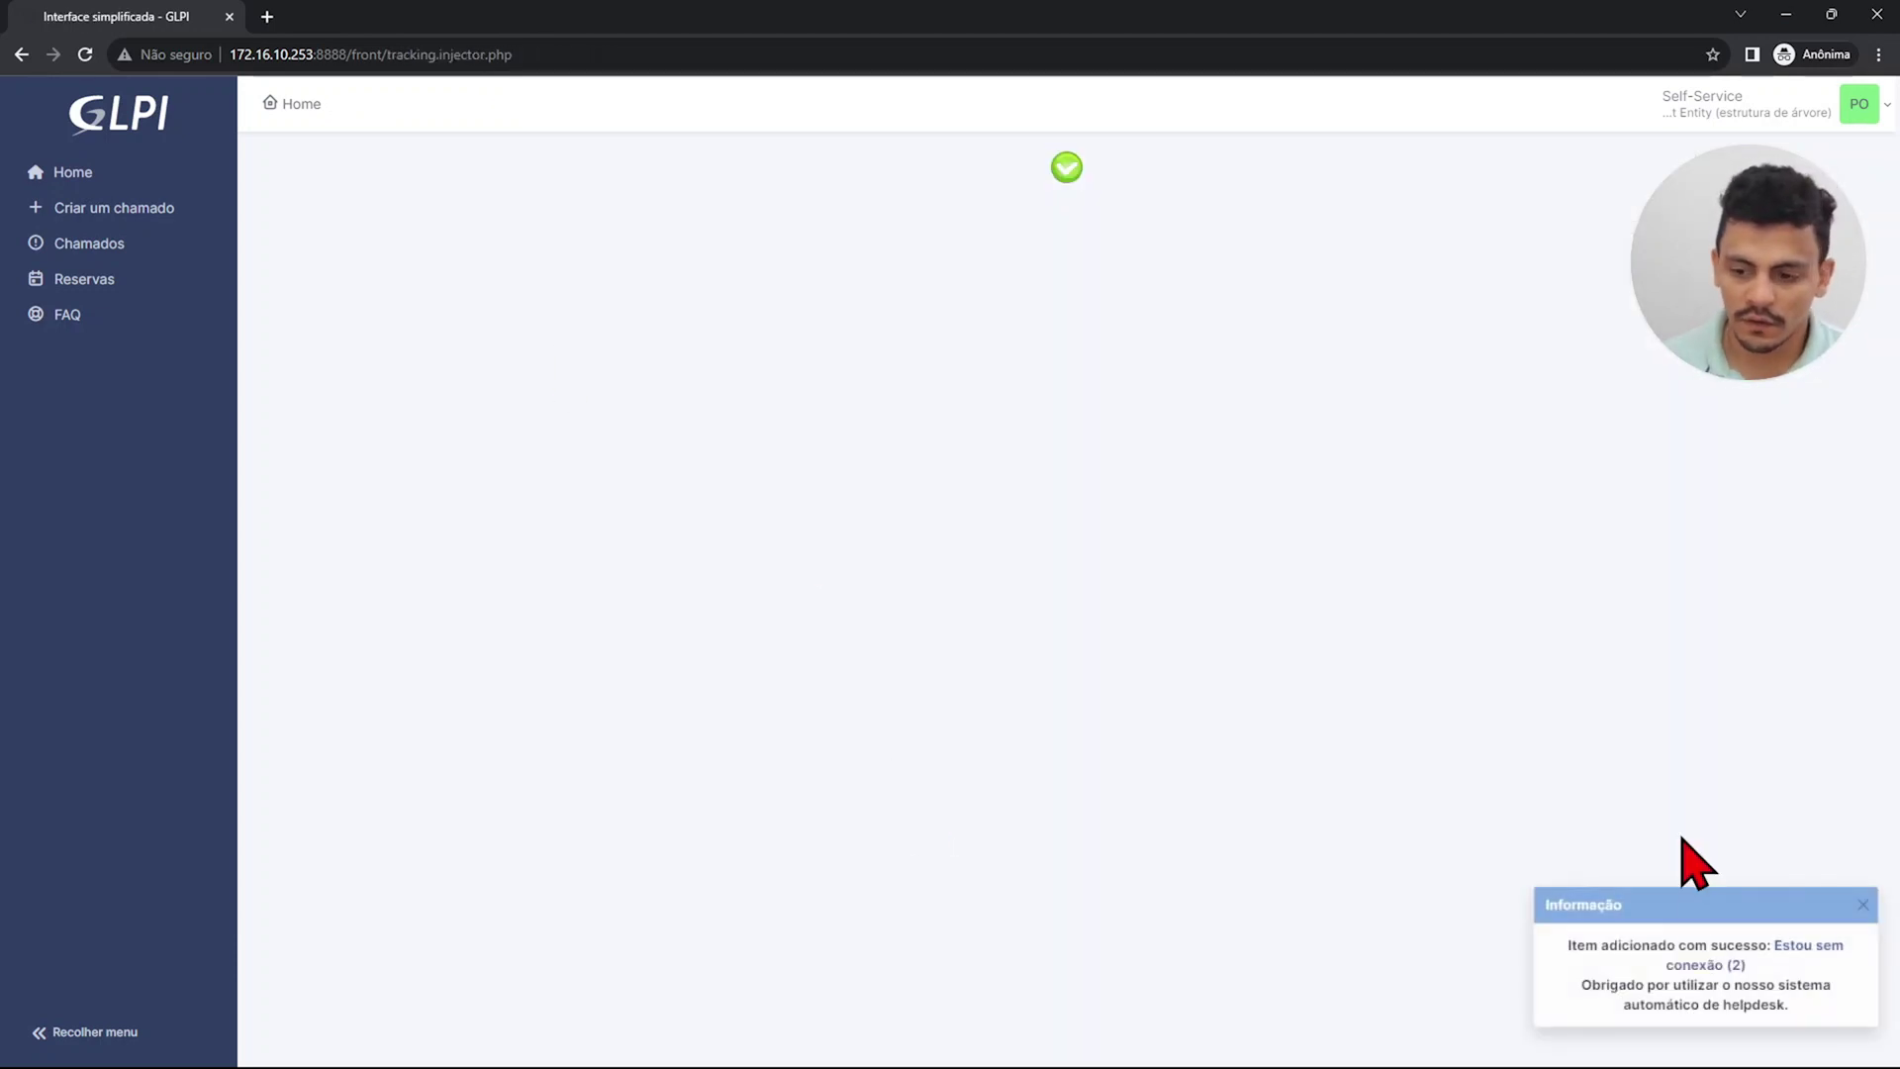
# Submit the 'Estou sem conexão' ticket and move to the administrator's window.
pyautogui.click(1688, 971)
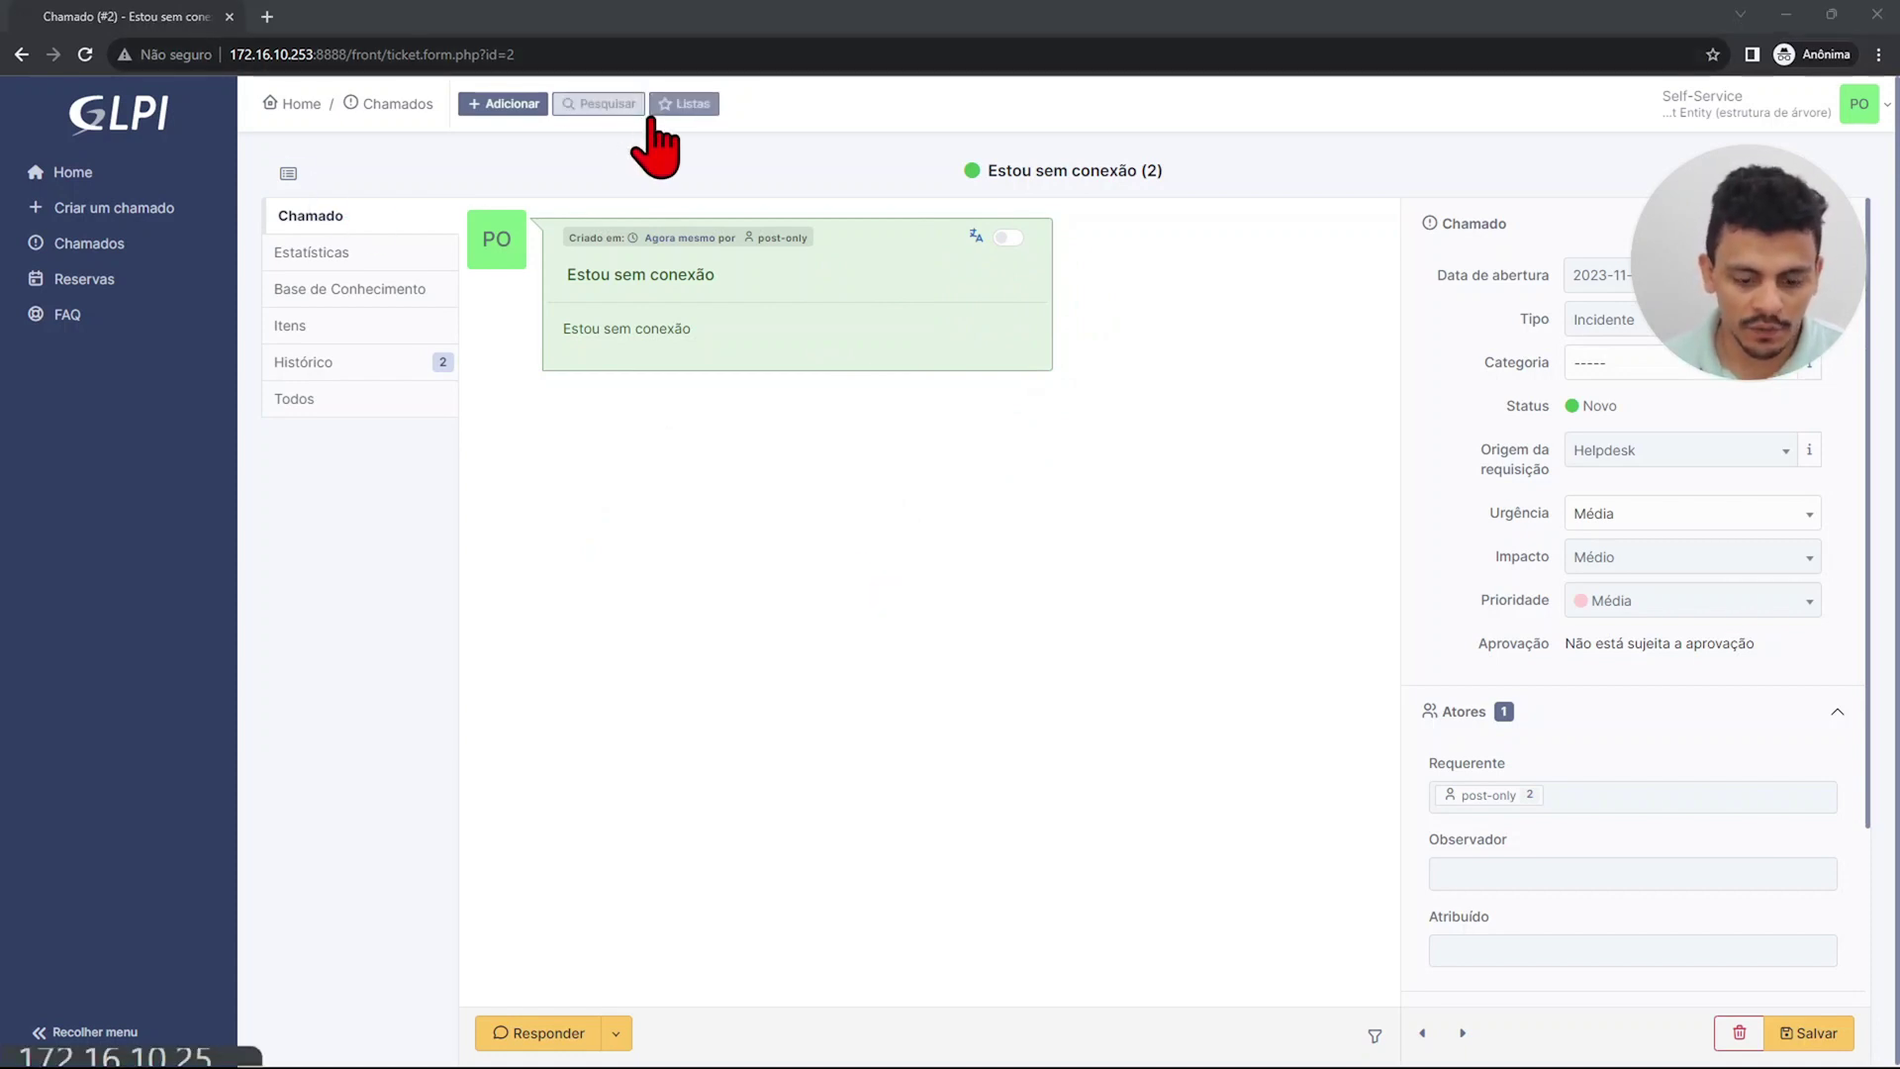
pyautogui.click(1242, 517)
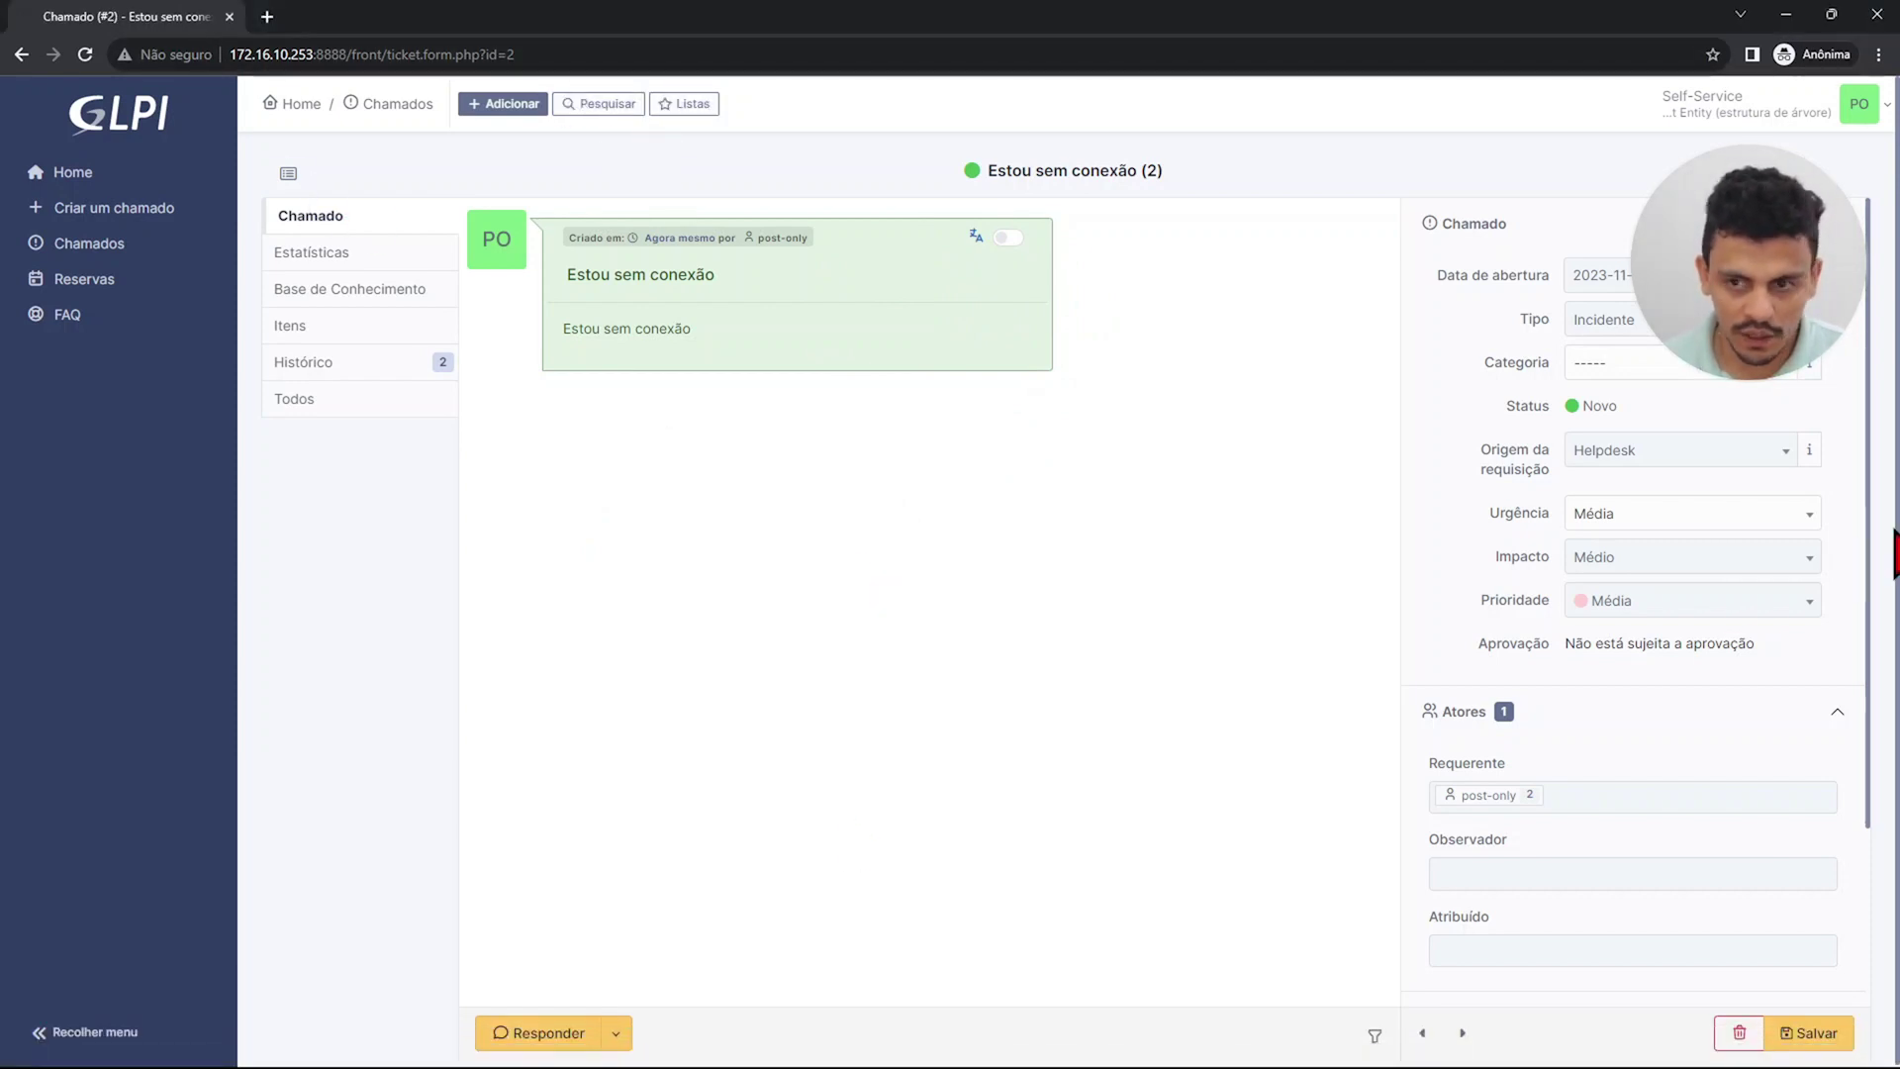
pyautogui.hotkey('alt', 'Tab')
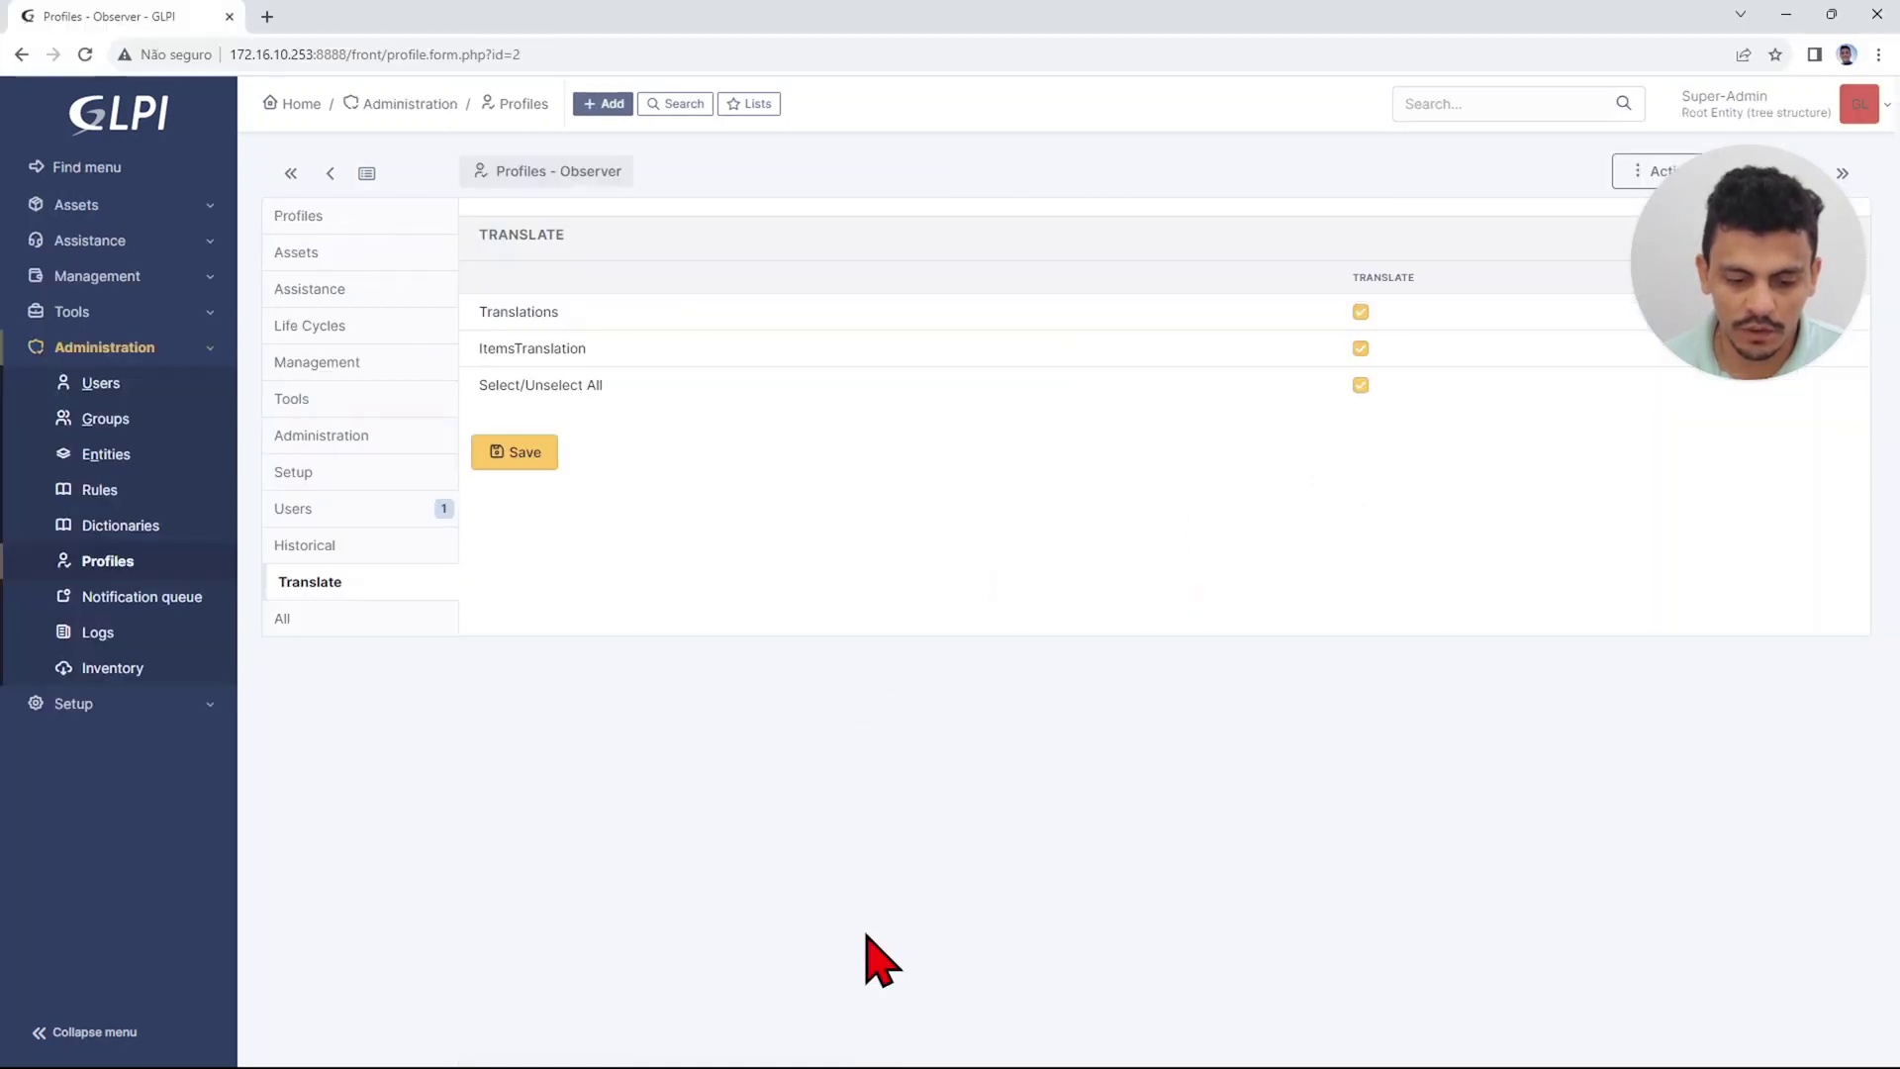
# Open ticket 2 as administrator and translate its content to English ('I'm not connected').
pyautogui.click(87, 241)
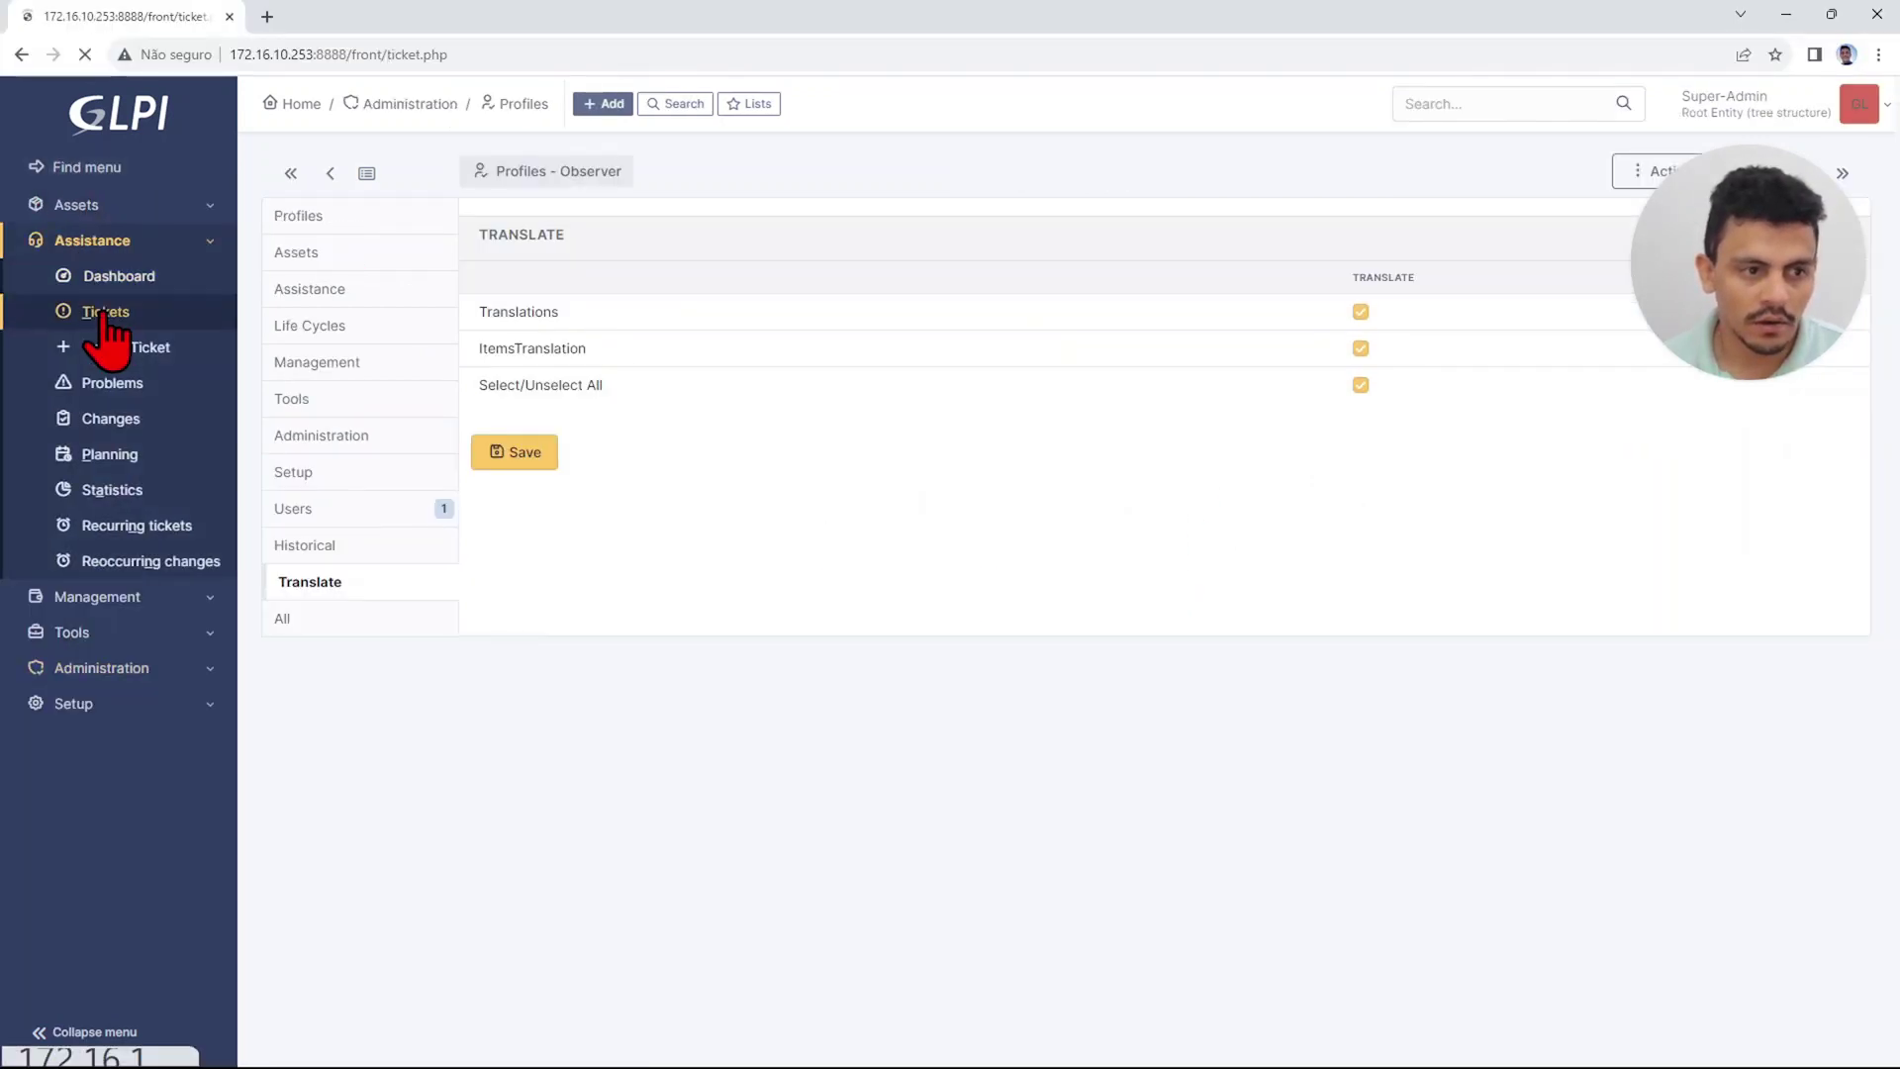
pyautogui.click(389, 567)
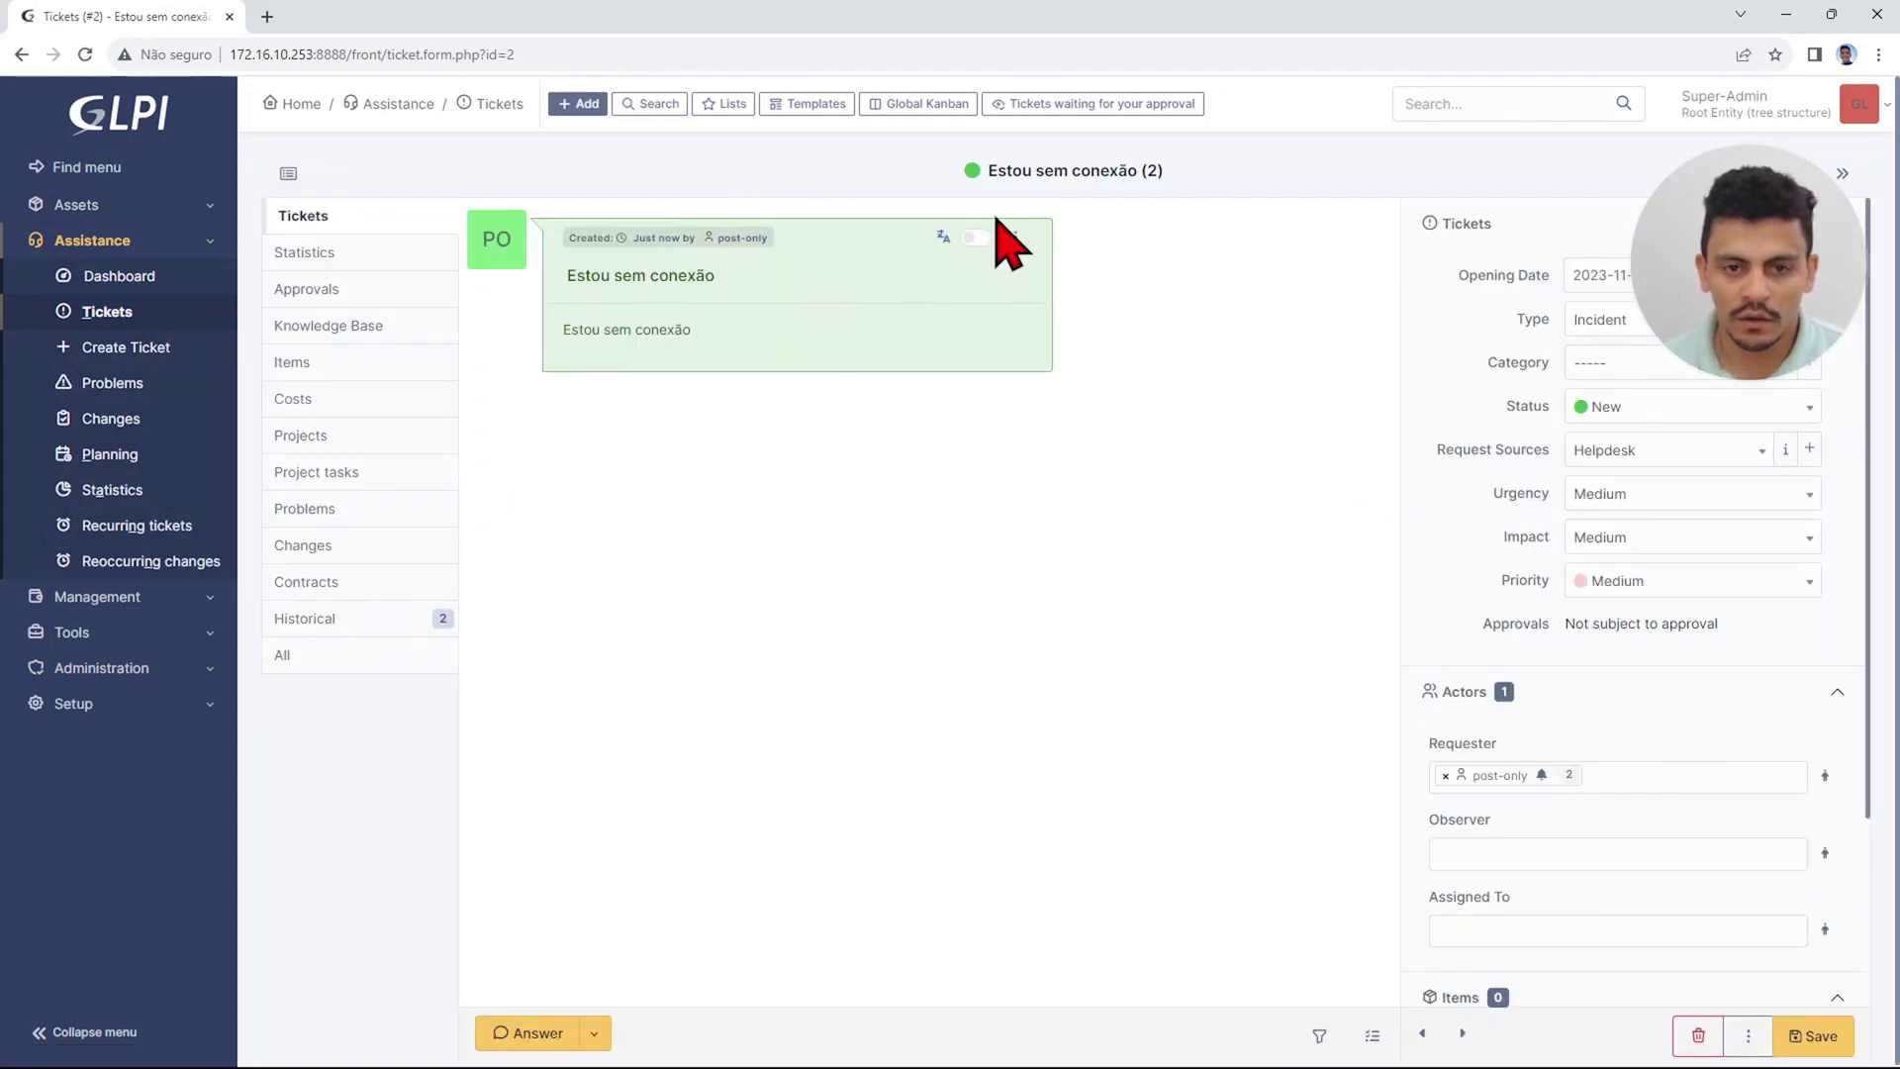
pyautogui.moveTo(798, 296)
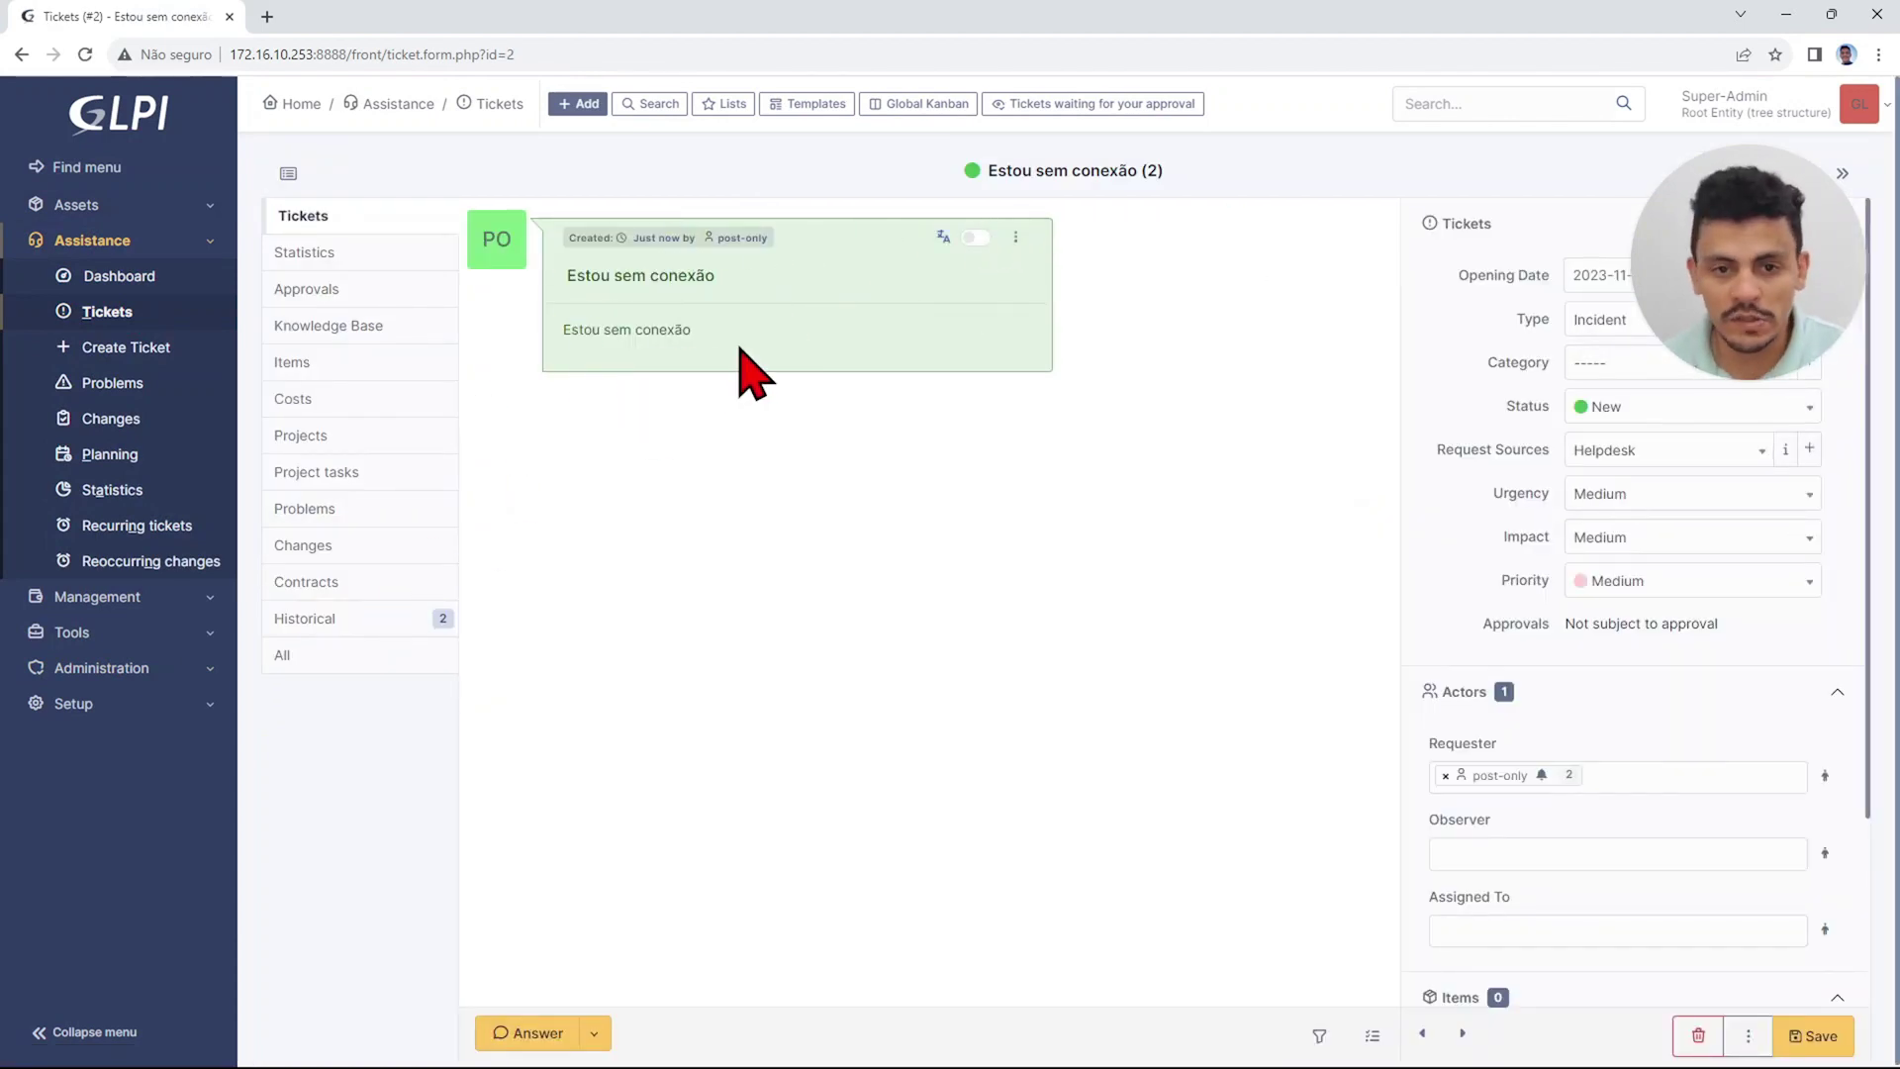
pyautogui.click(976, 239)
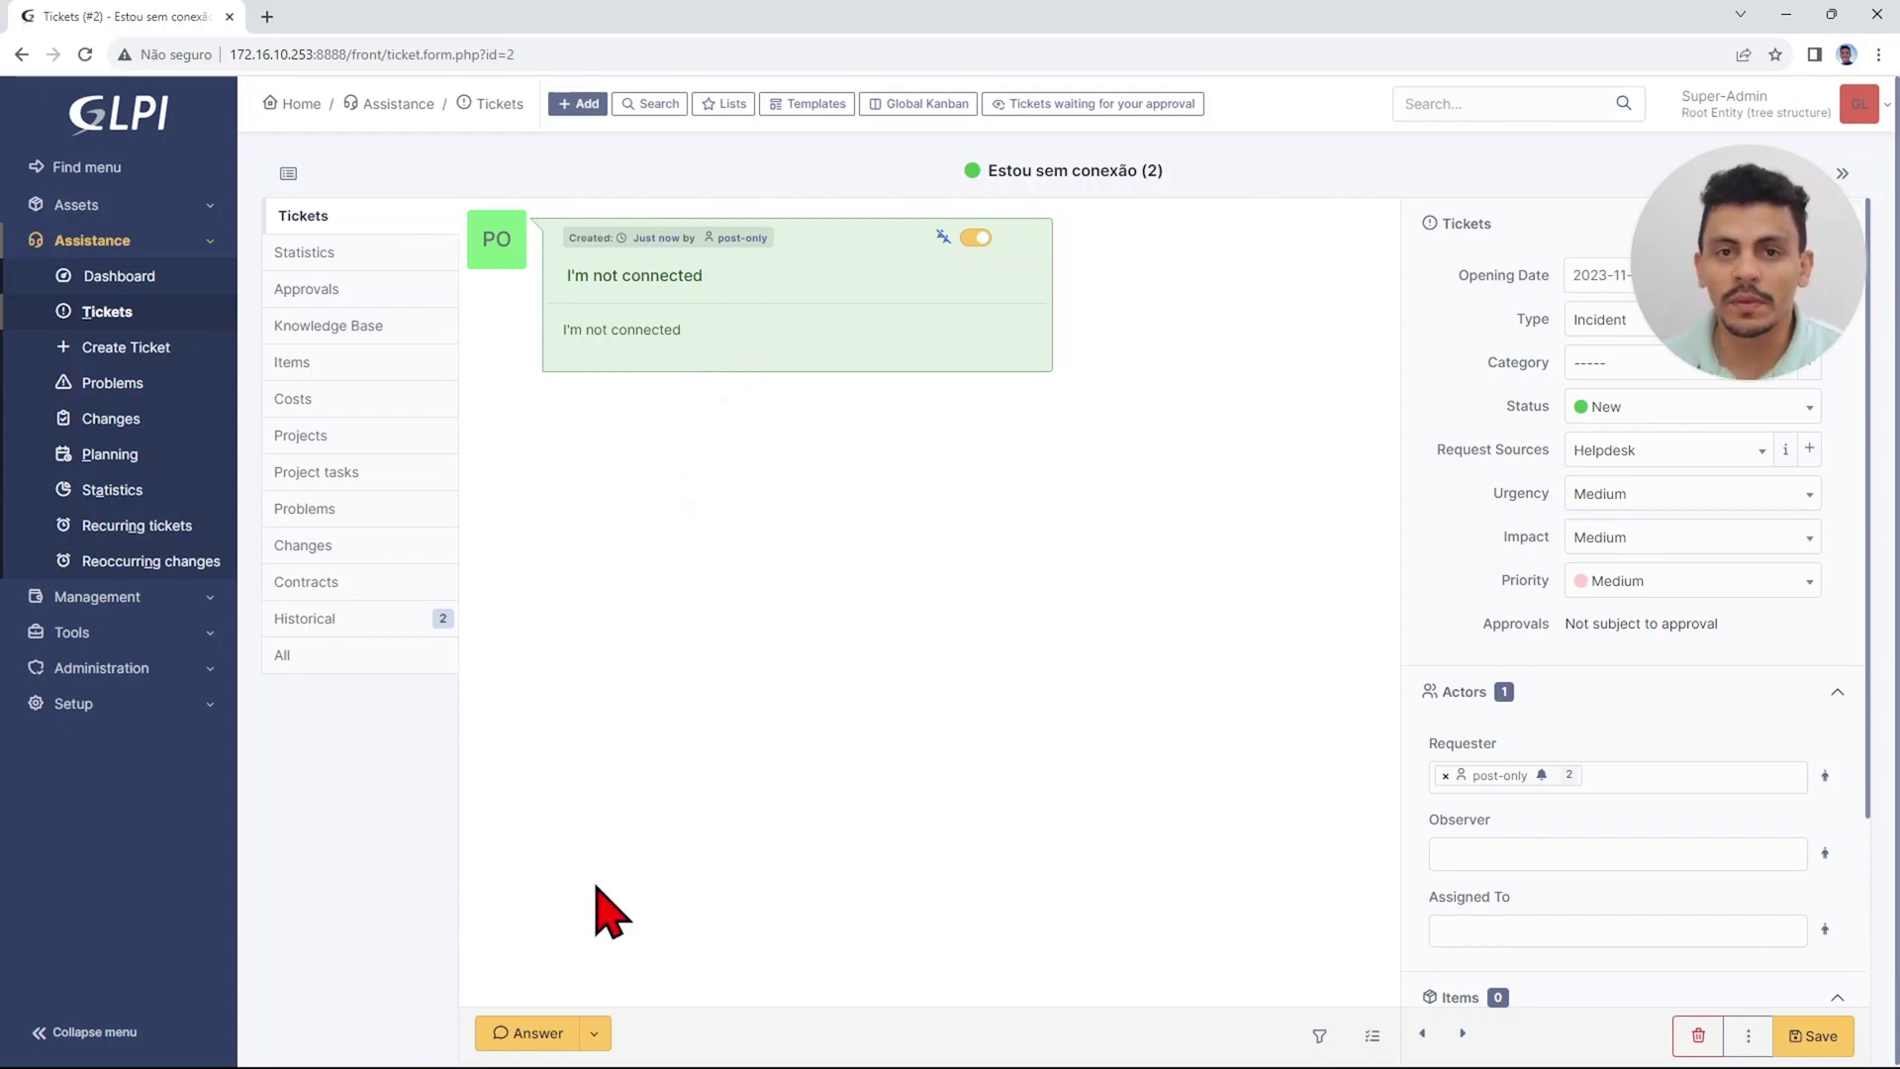
# Post the followup 'Have you tried to reset the router?' on ticket 2.
pyautogui.click(535, 1033)
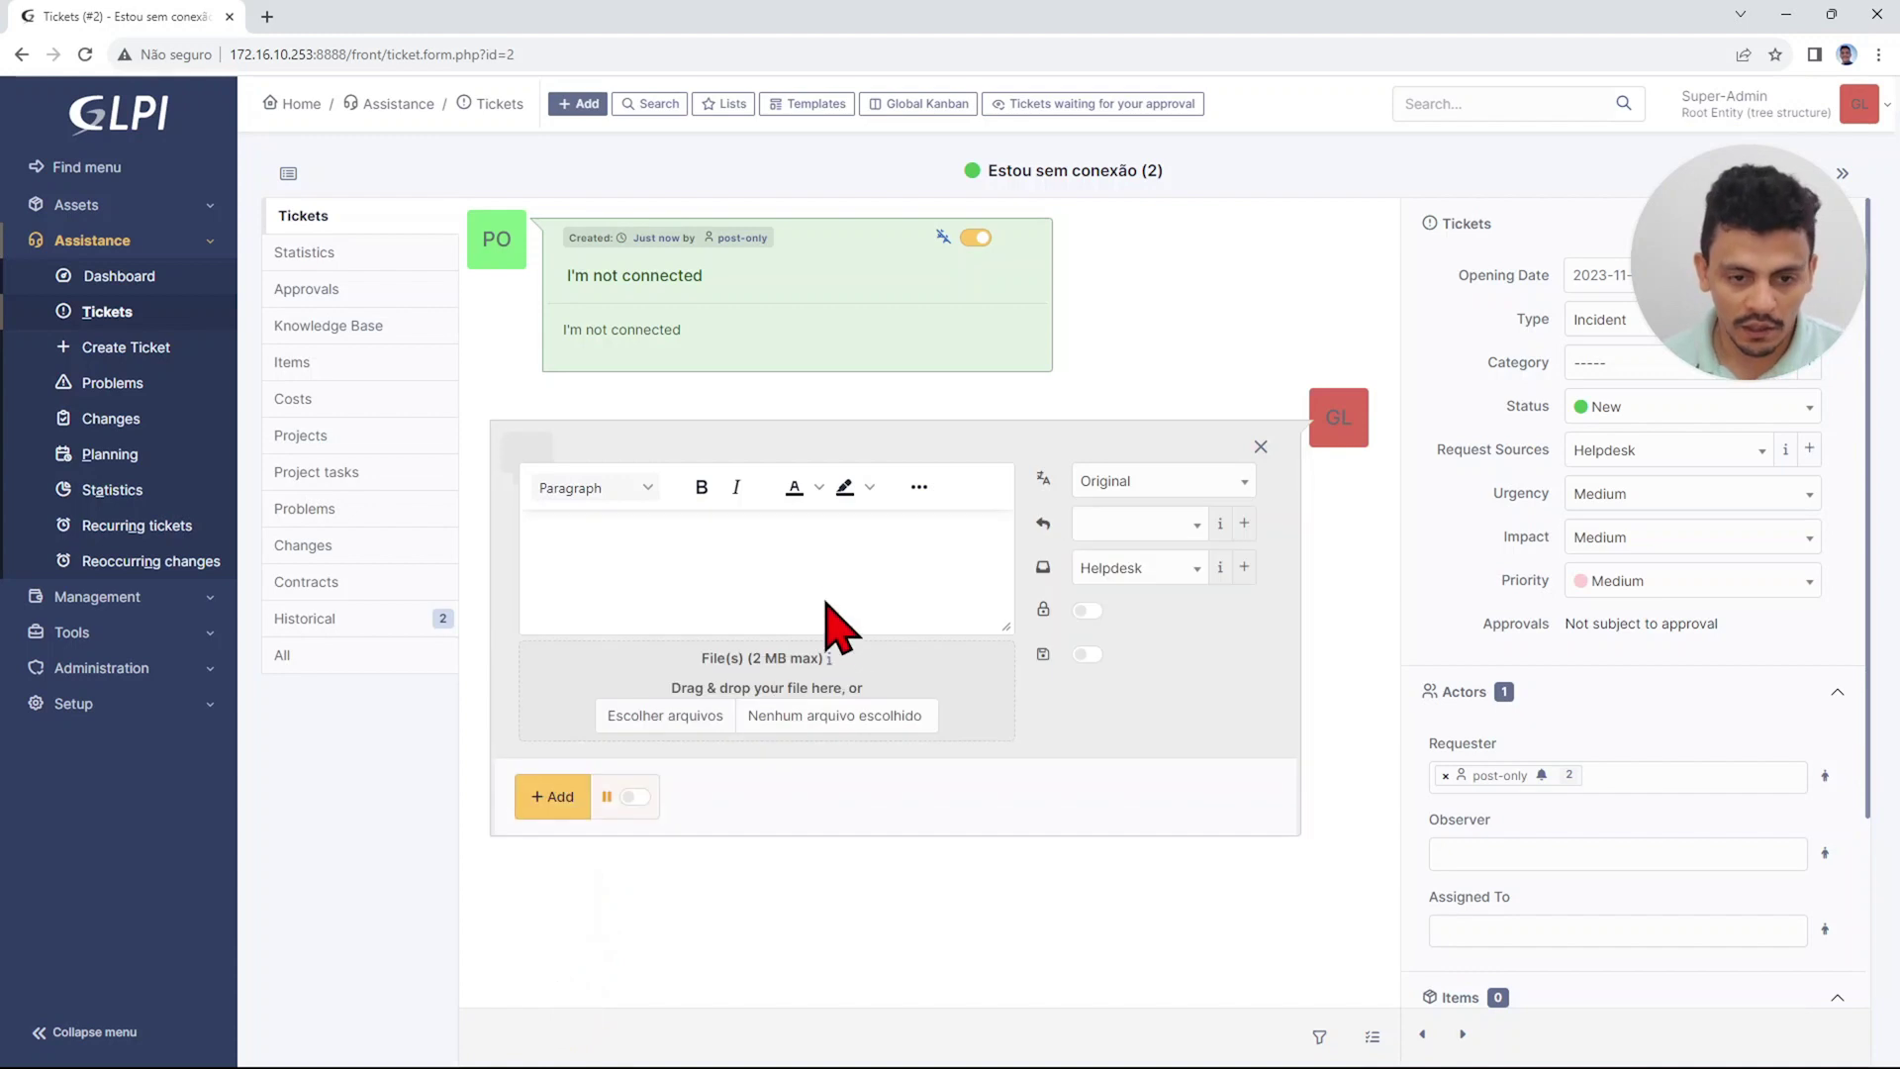
pyautogui.press('capslock')
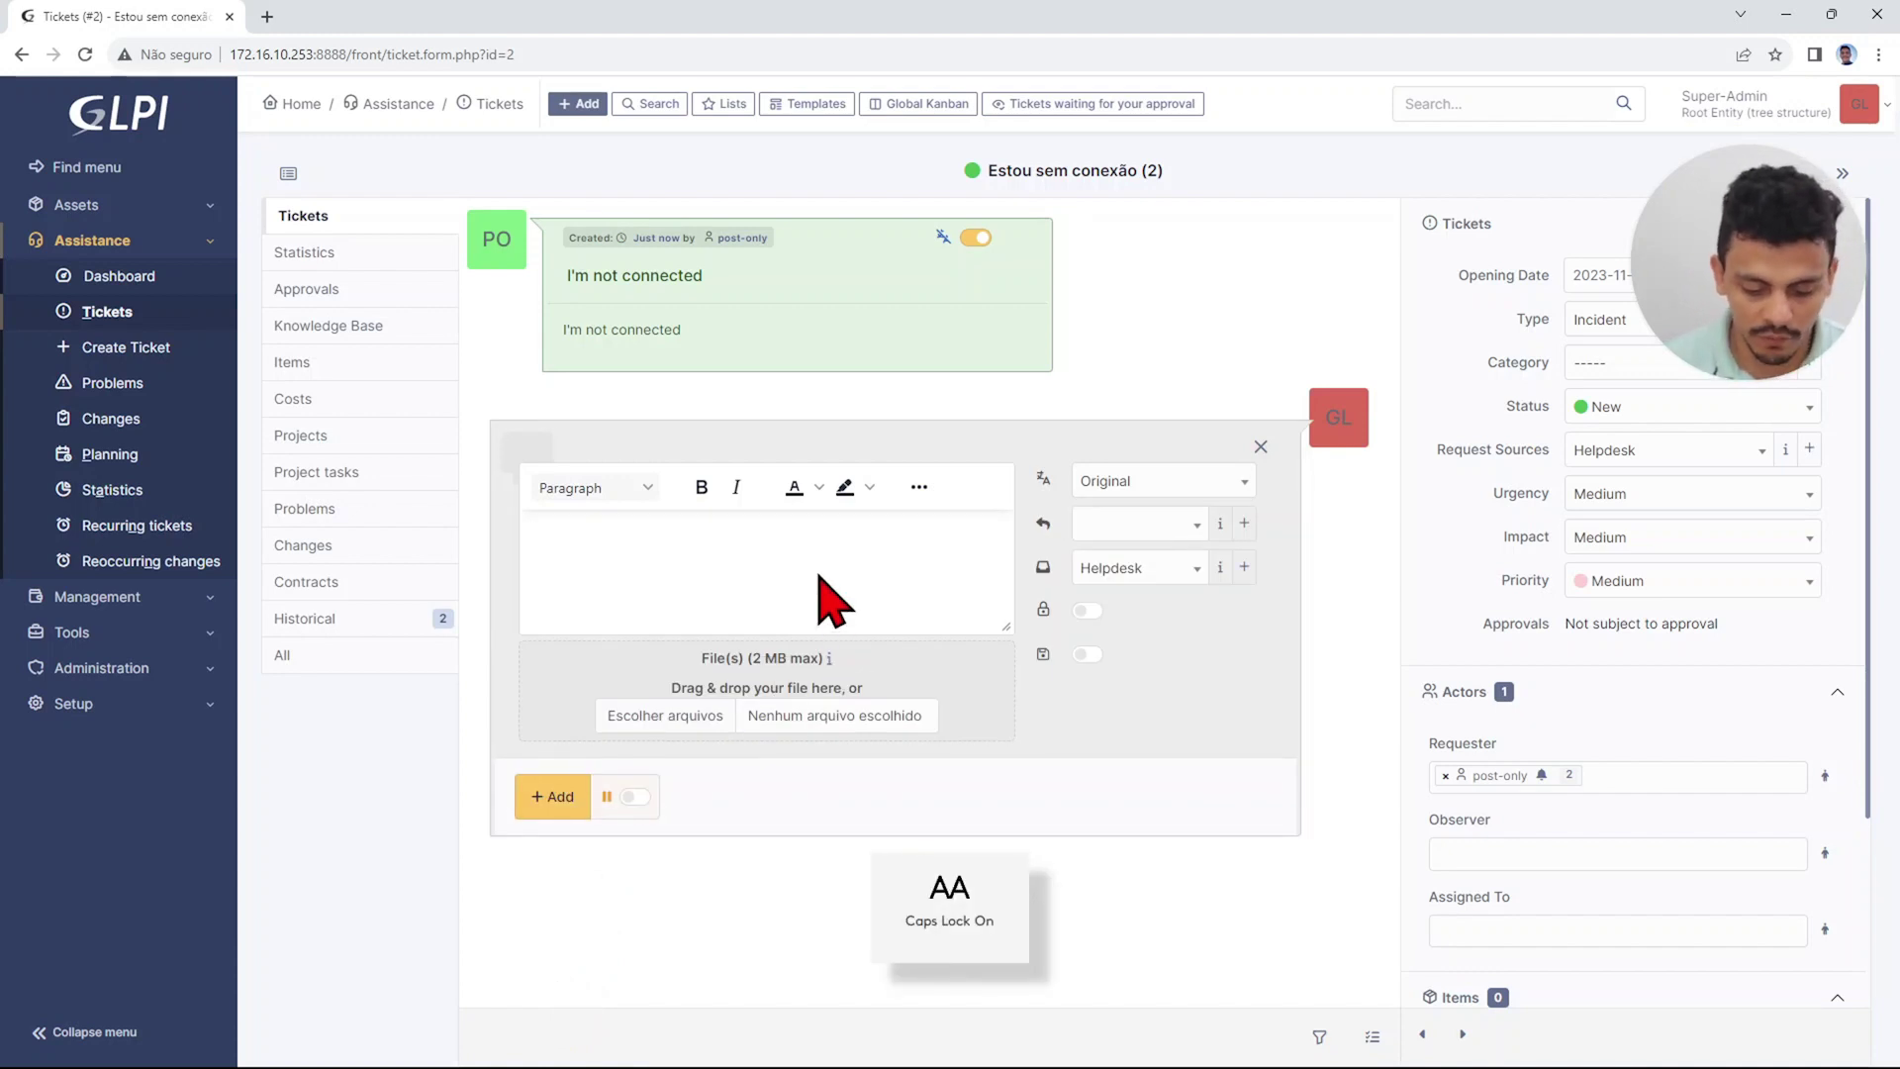
pyautogui.write('H')
pyautogui.press('capslock')
pyautogui.write('ave')
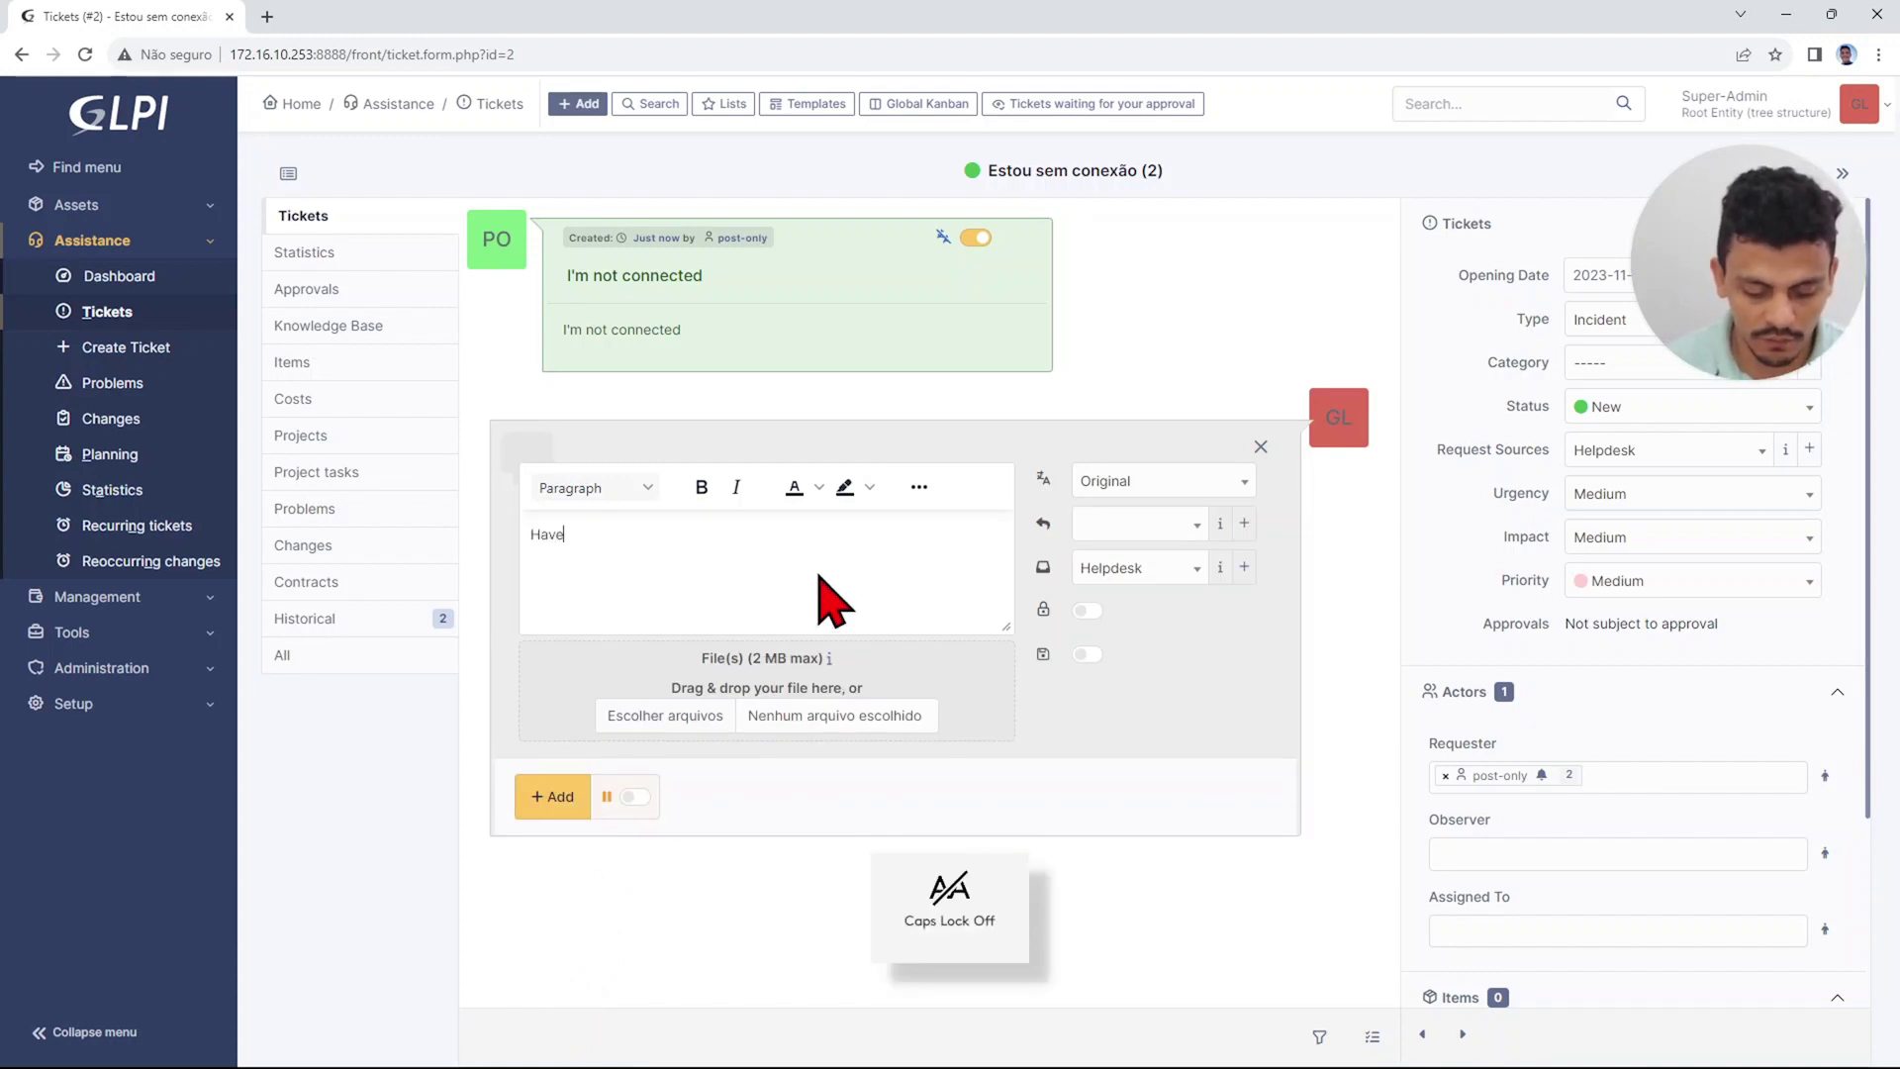
pyautogui.write(' to reset the modem')
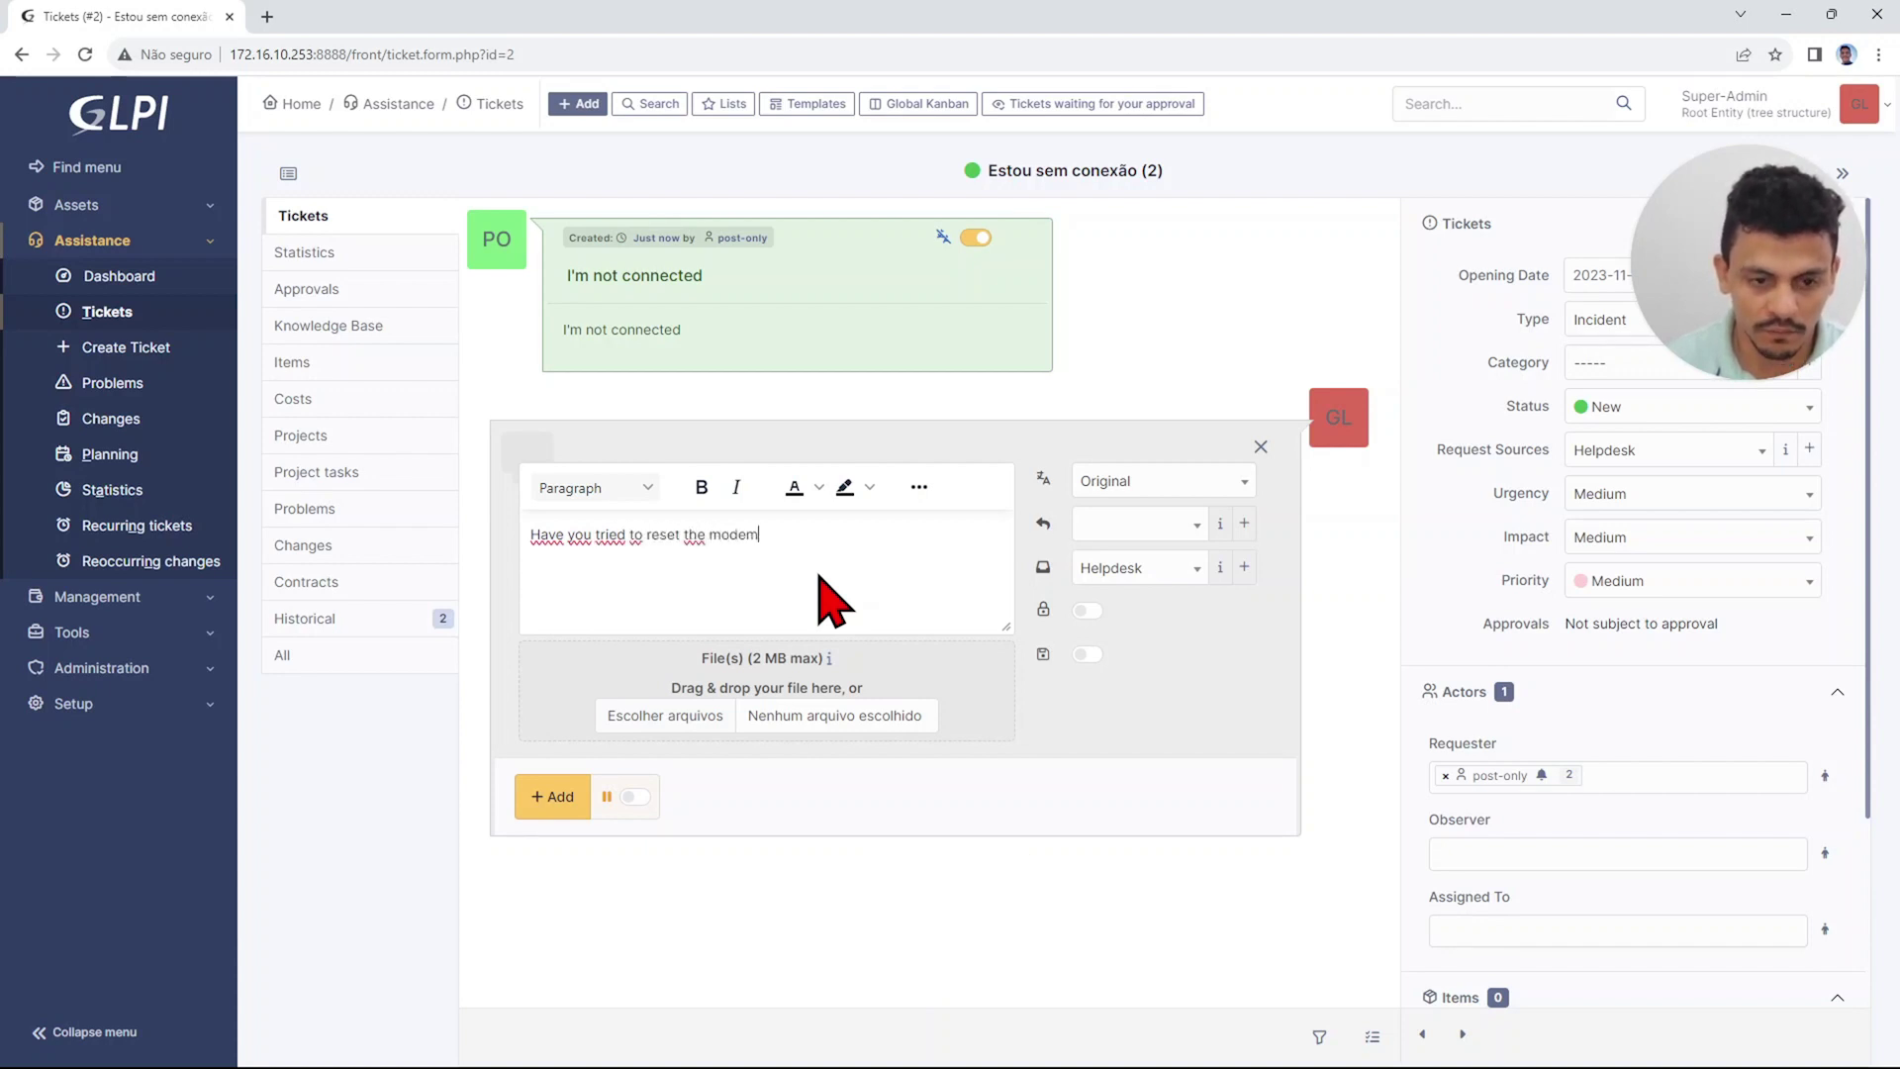
pyautogui.press('BackSpace')
pyautogui.press('BackSpace')
pyautogui.press('BackSpace')
pyautogui.press('BackSpace')
pyautogui.press('BackSpace')
pyautogui.write('route?')
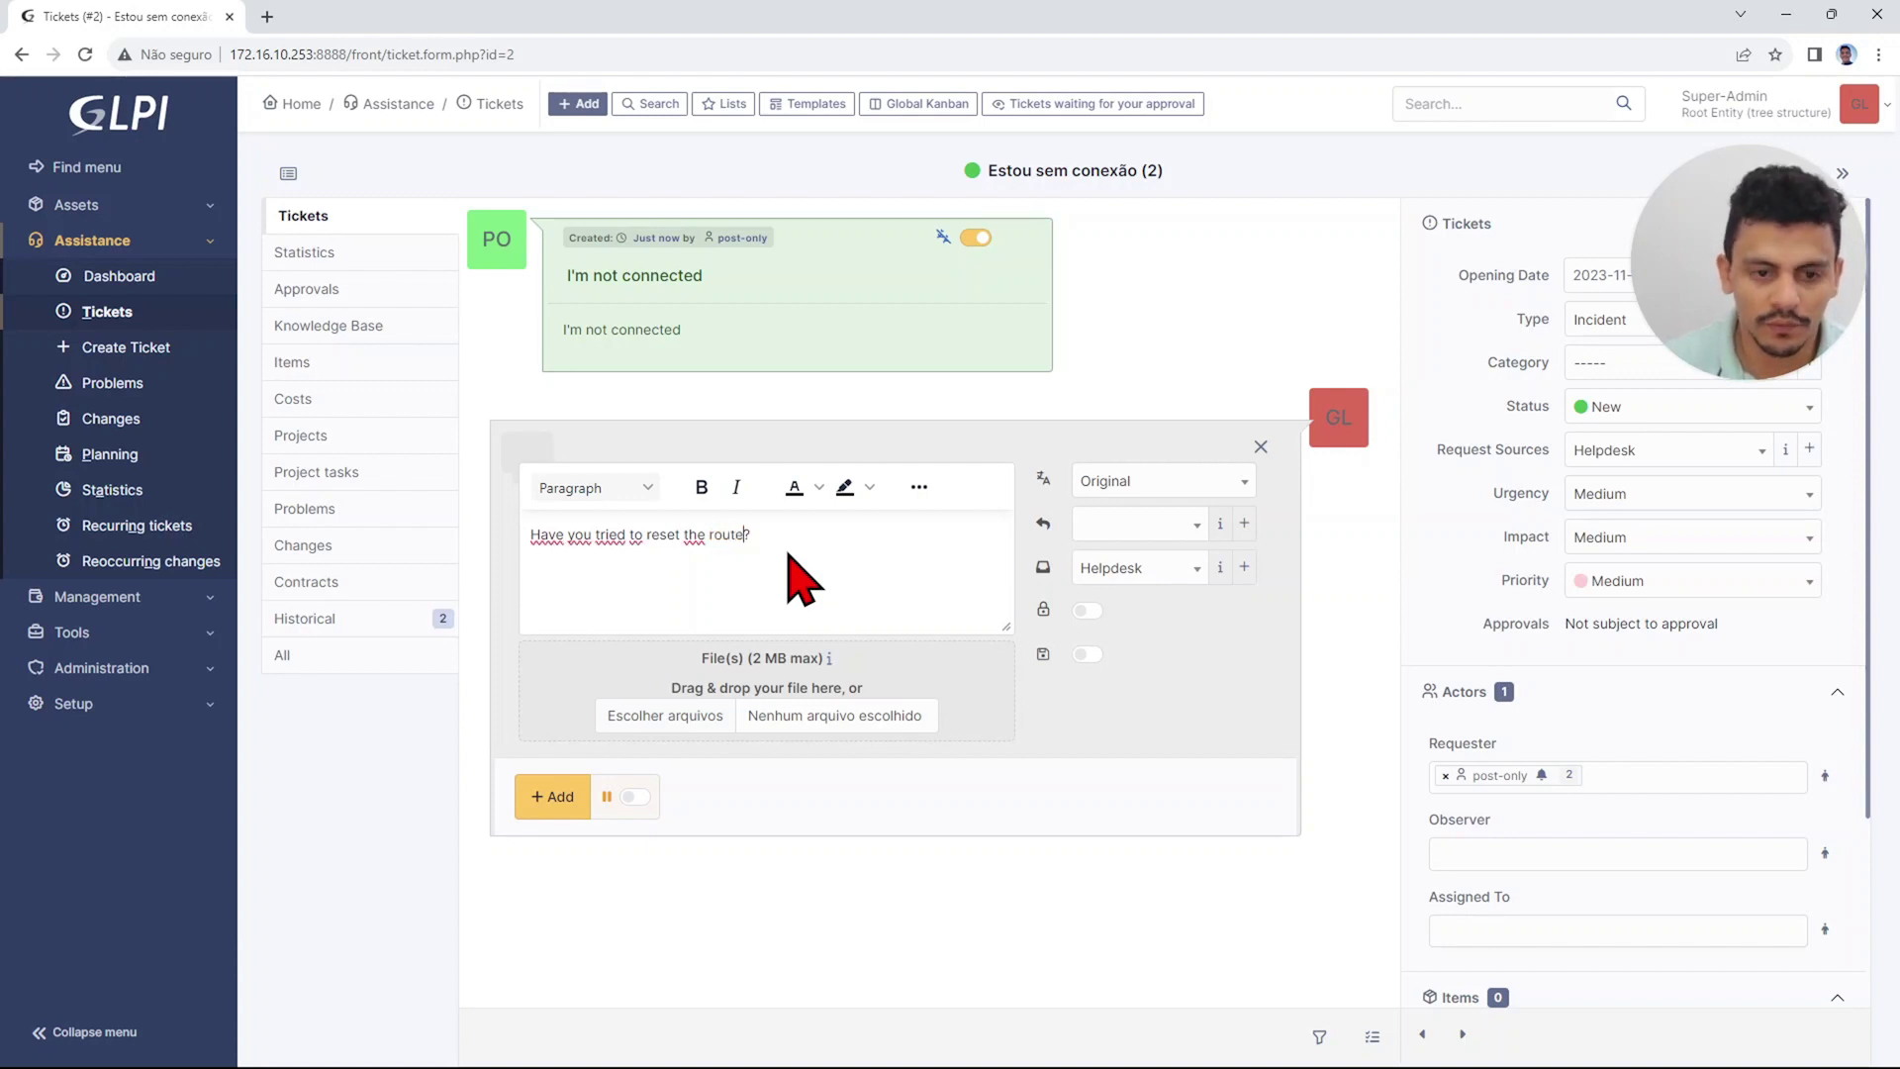
pyautogui.click(542, 798)
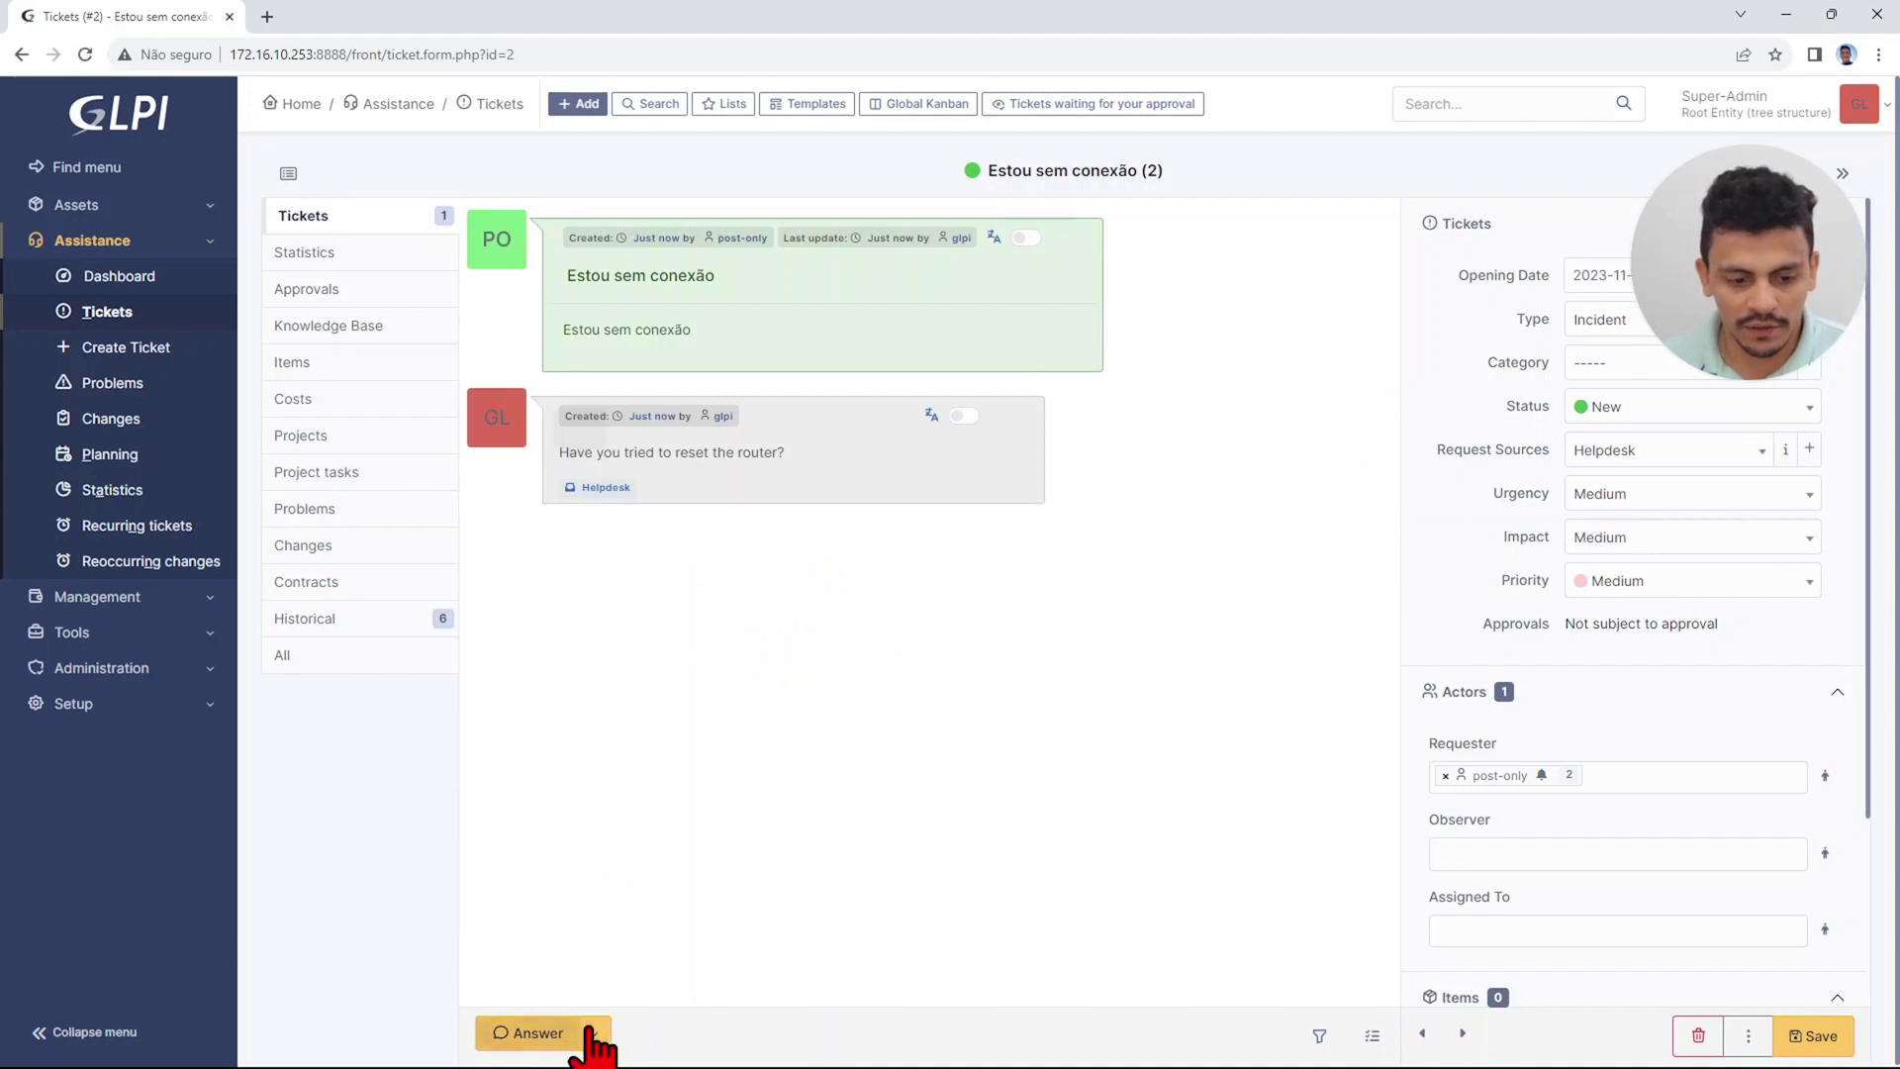
pyautogui.click(593, 1034)
# Add a Done task 'Analysis done. Router seems to be connected.' with 0h05 duration.
pyautogui.click(653, 883)
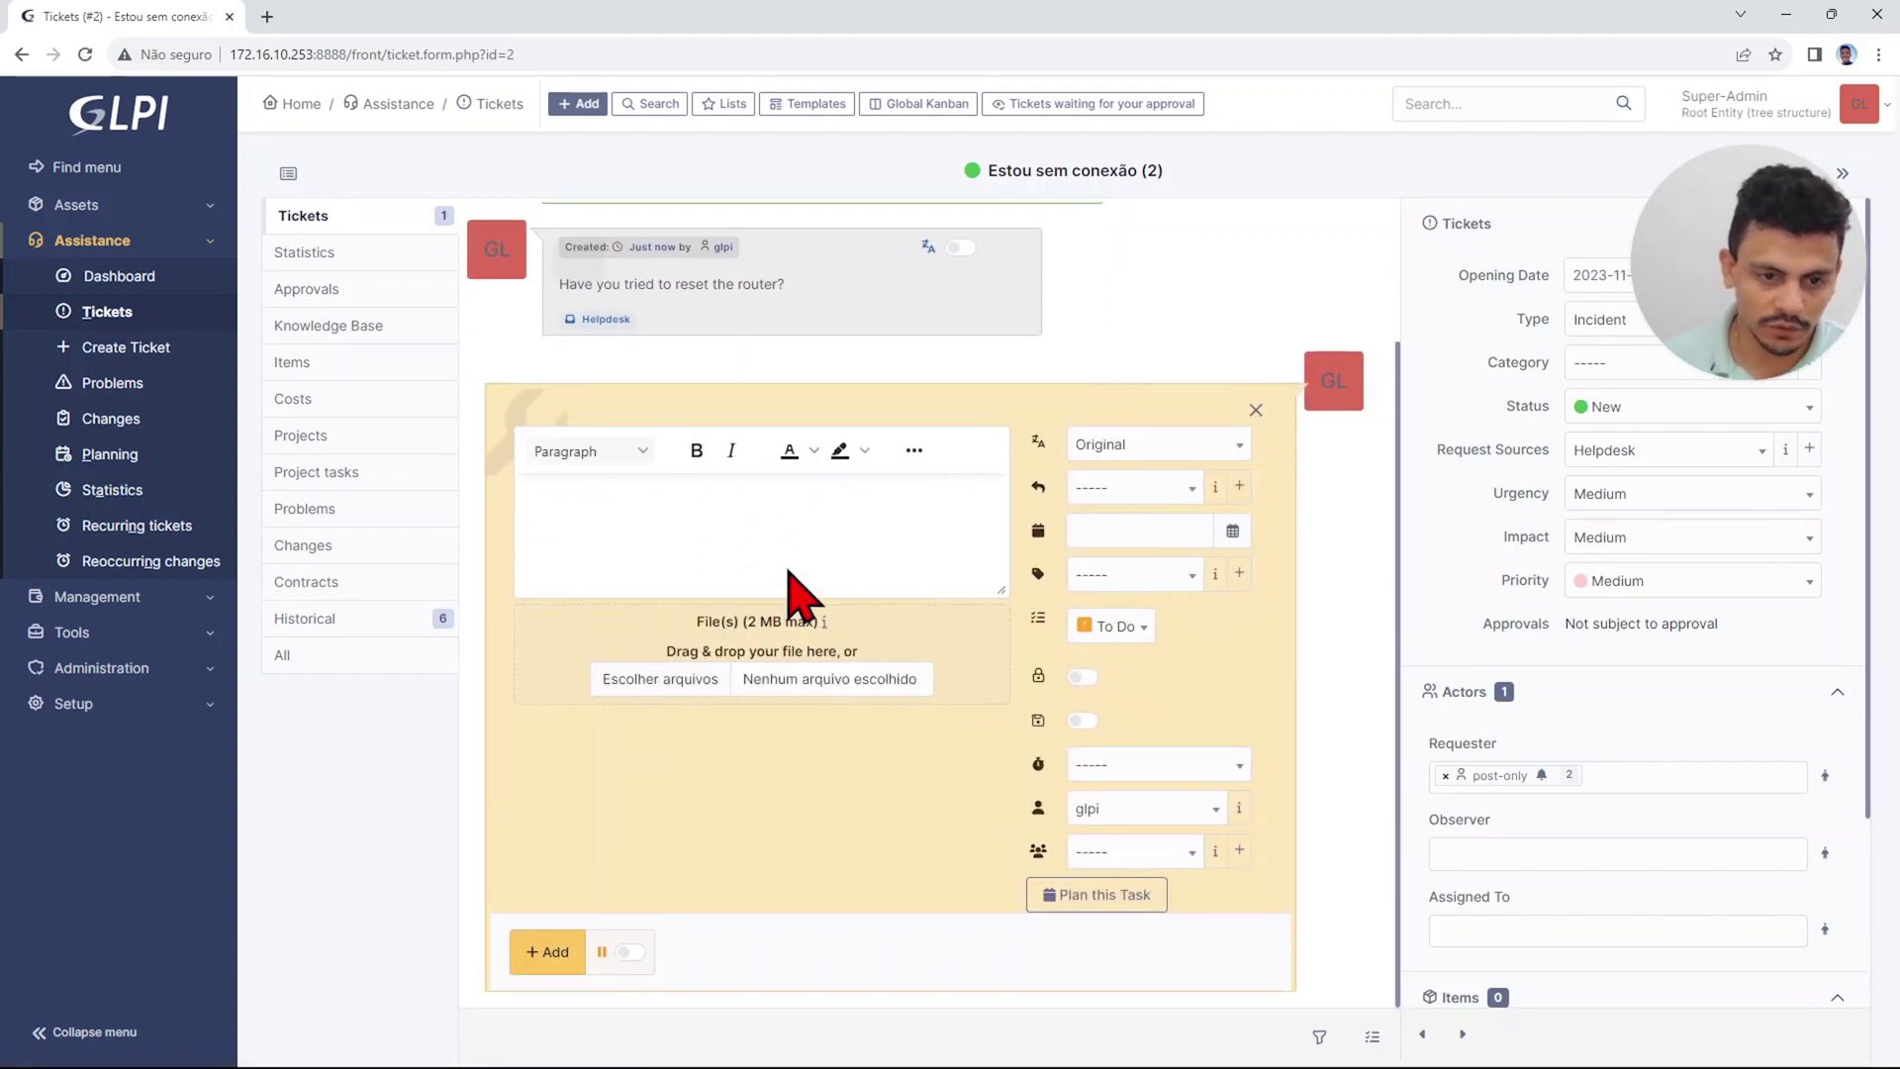
pyautogui.press('capslock')
pyautogui.write('Analysis')
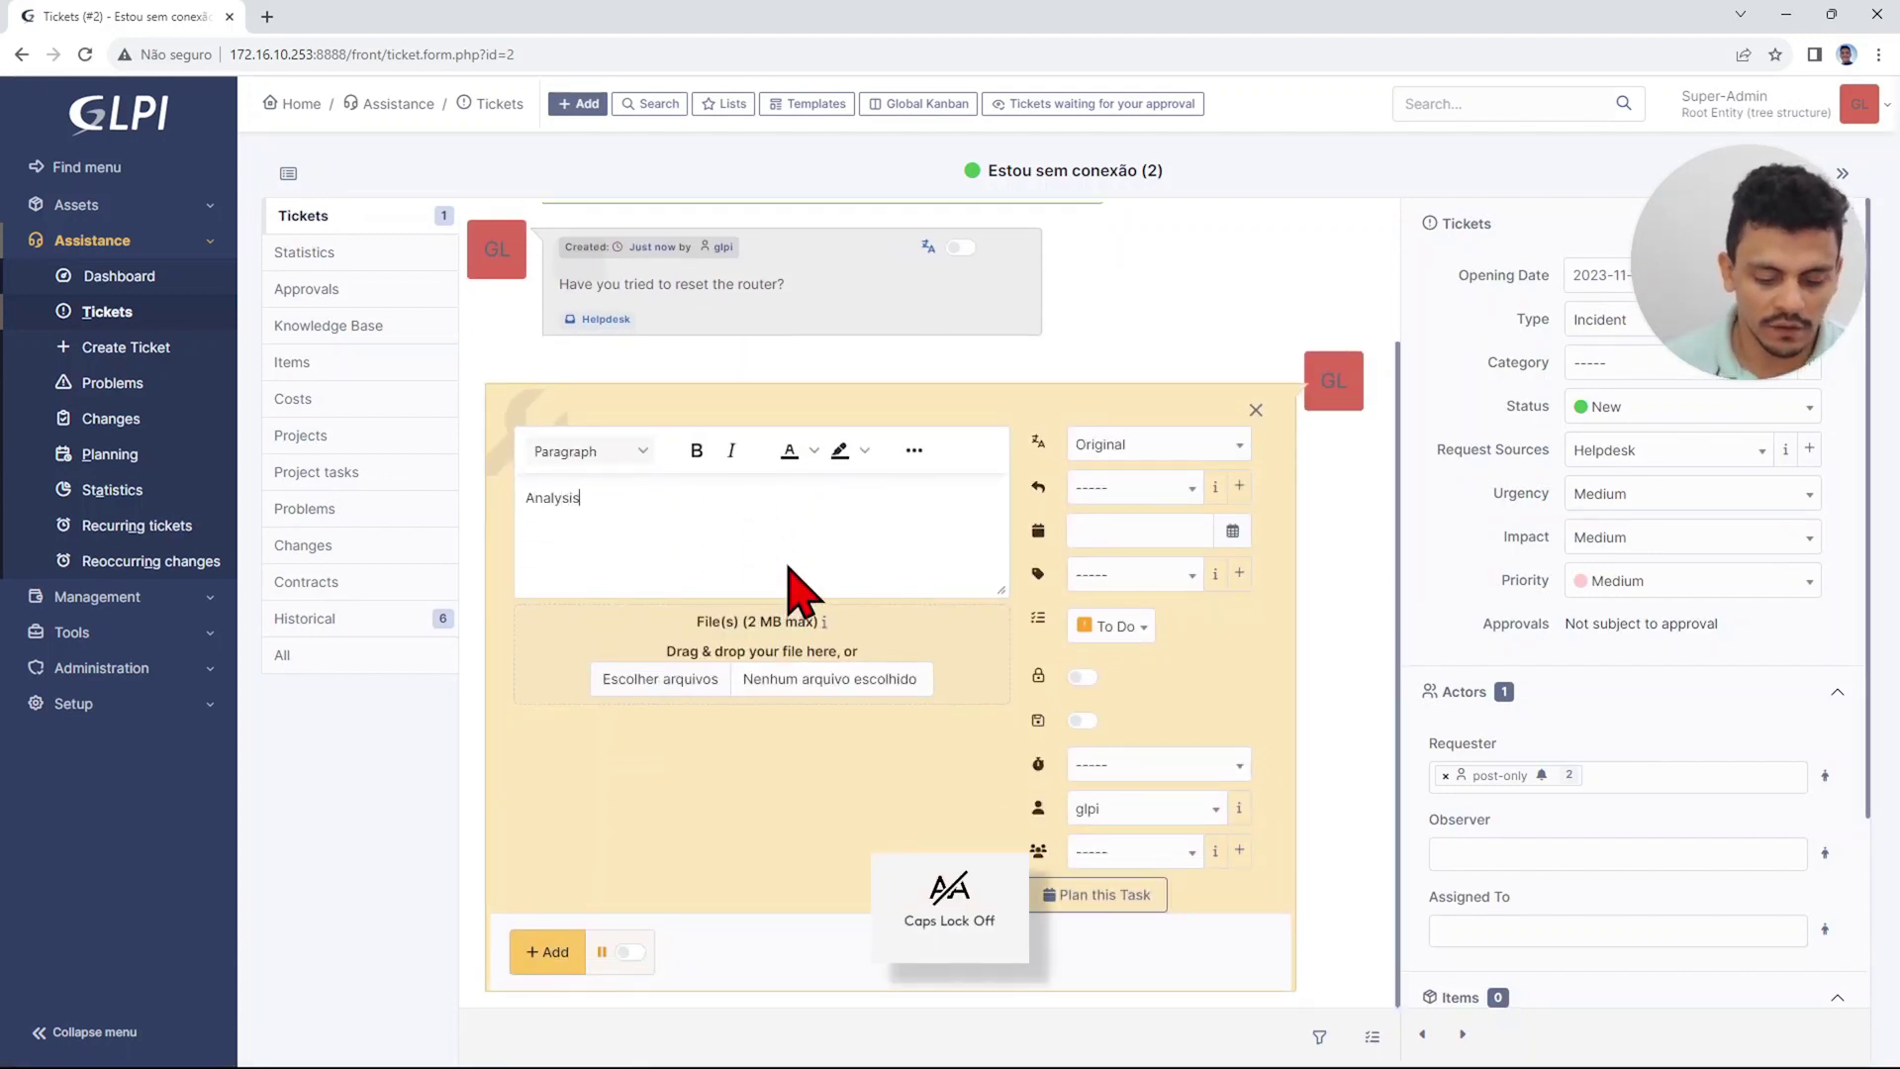
pyautogui.write(' done.')
pyautogui.press('capslock')
pyautogui.write('To')
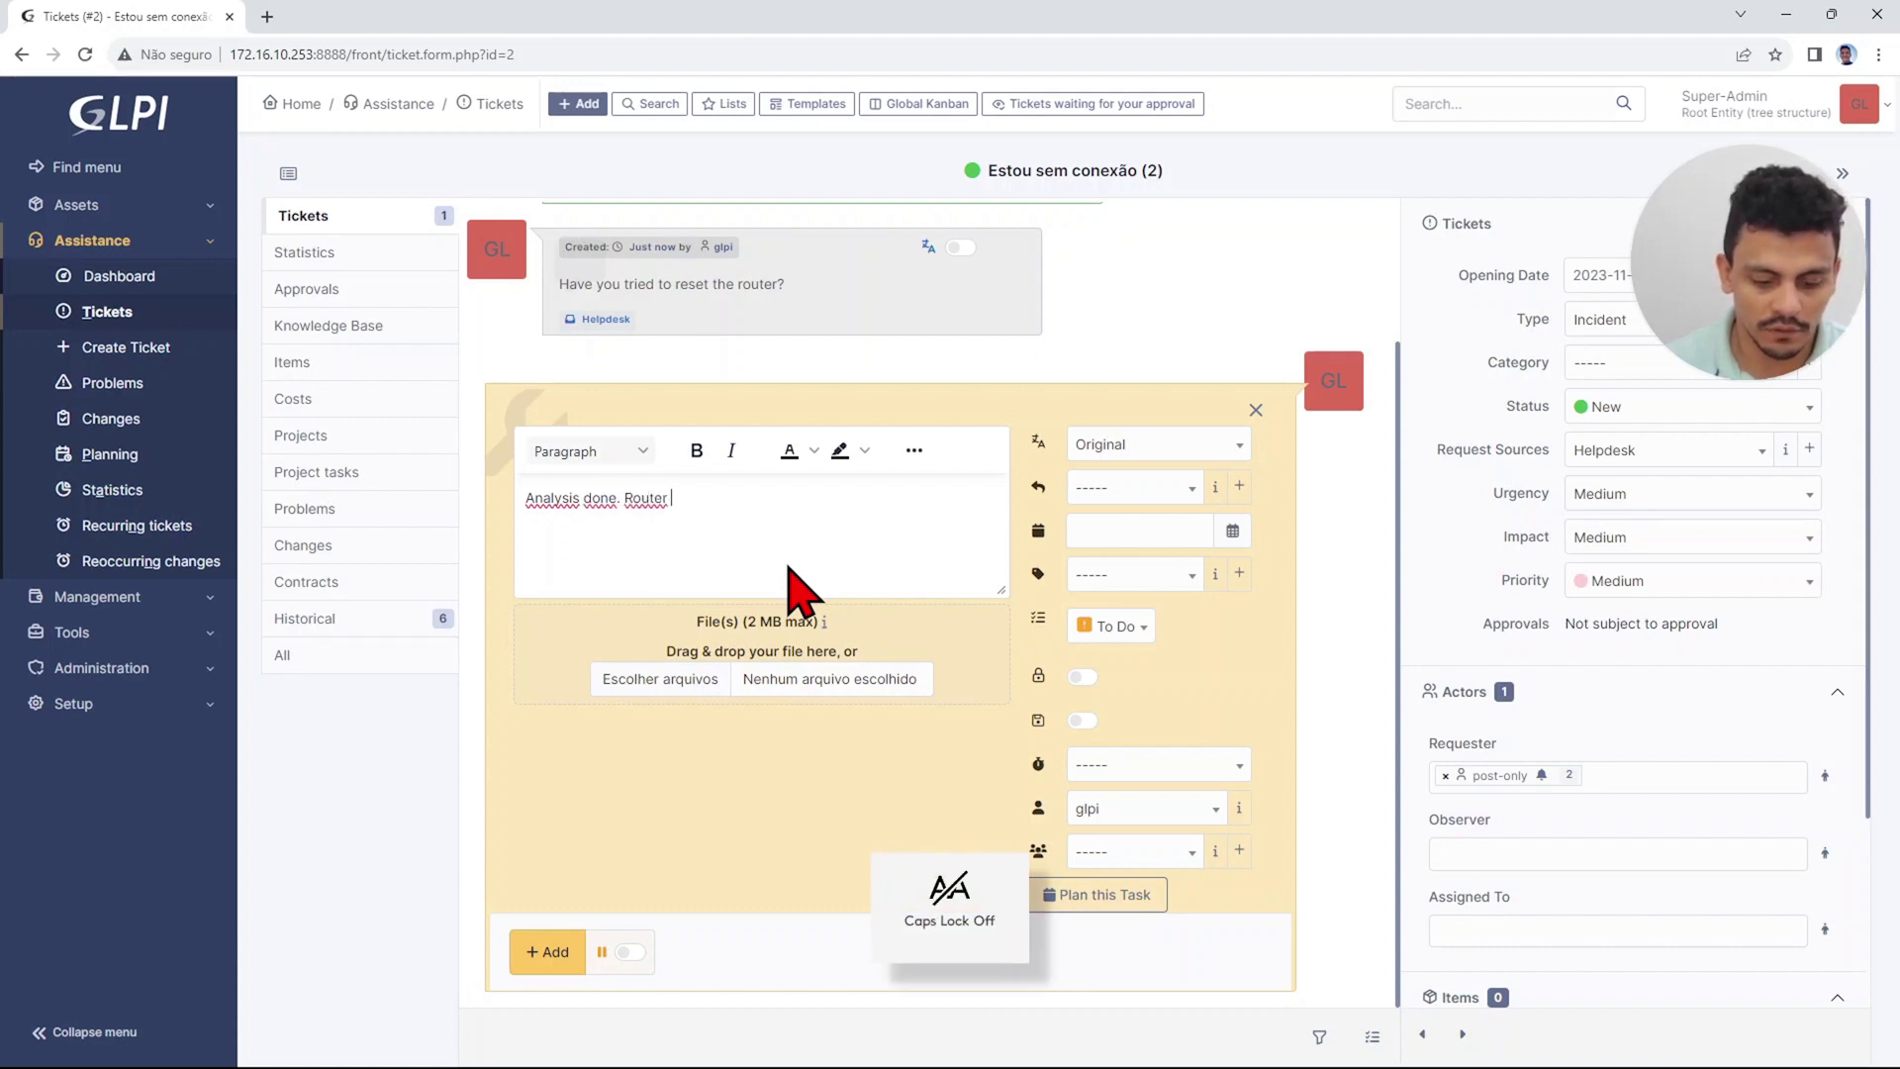
pyautogui.write('to be connected.')
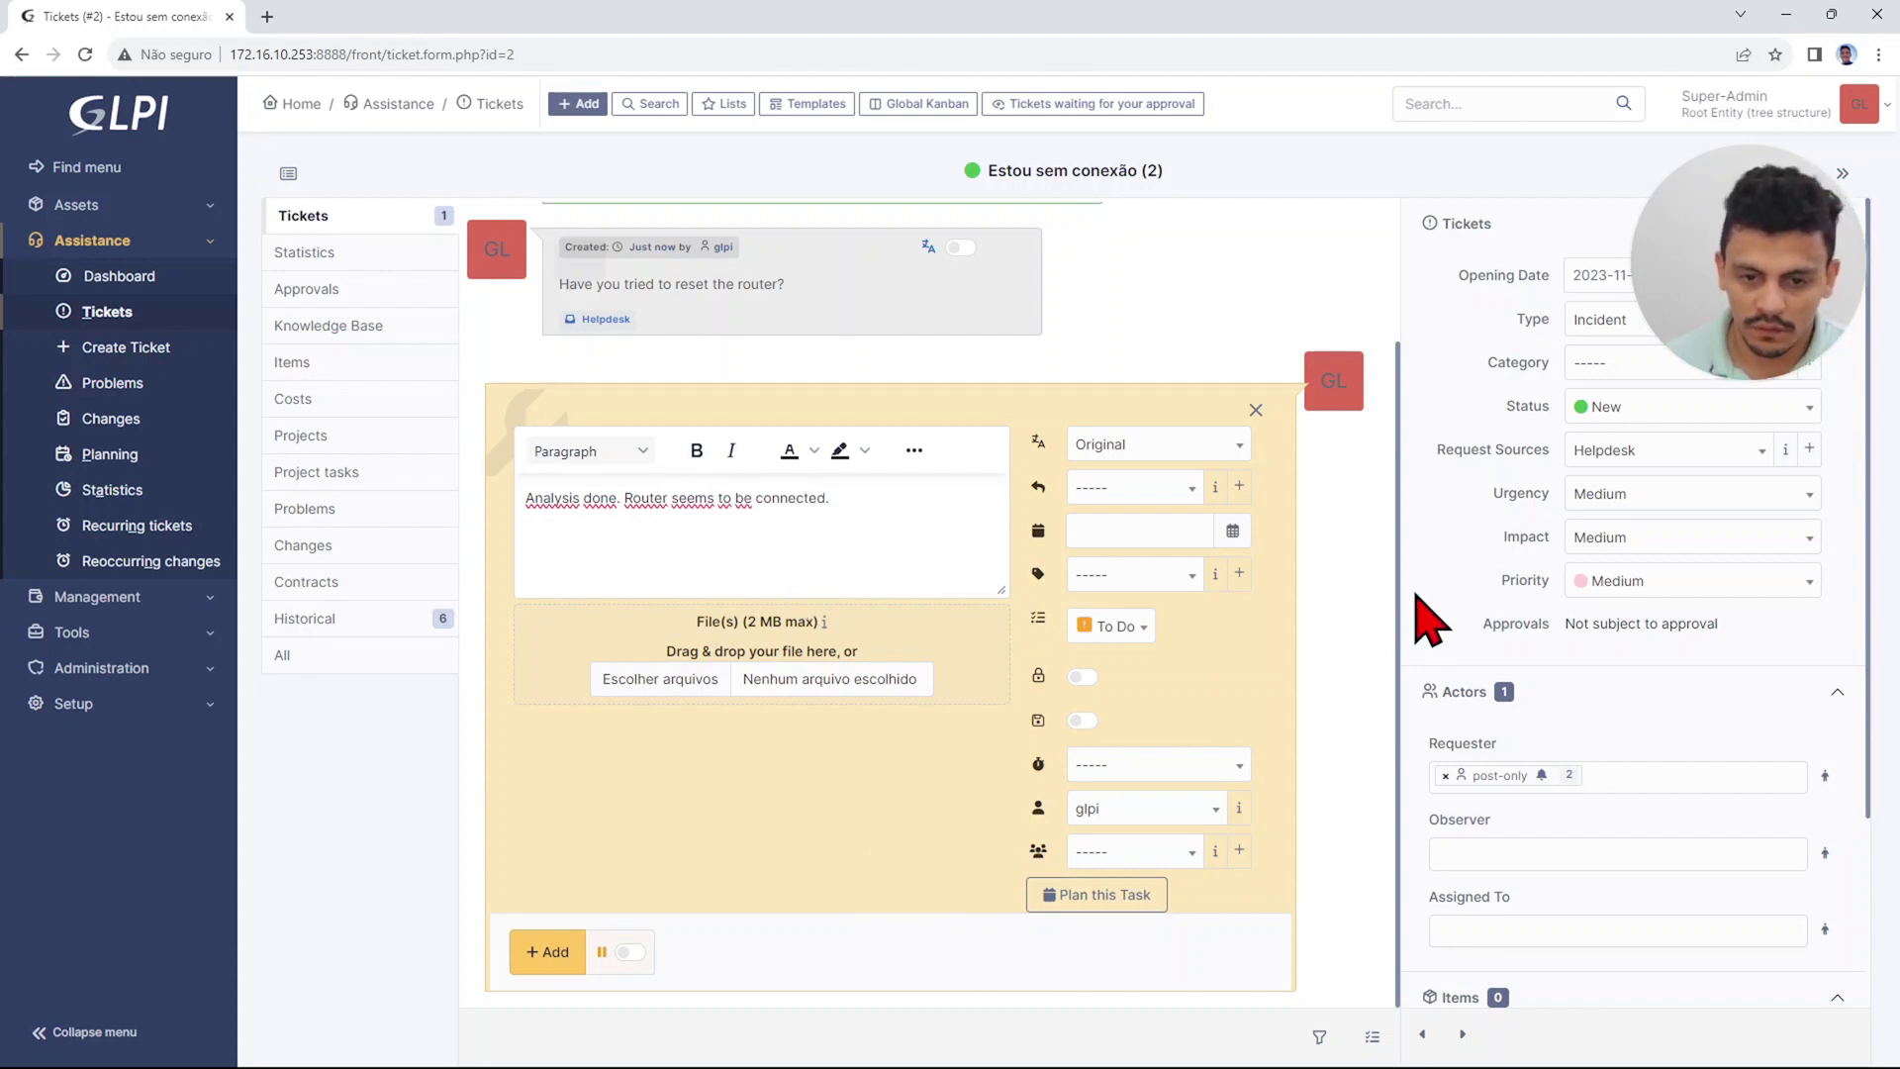
pyautogui.click(1154, 764)
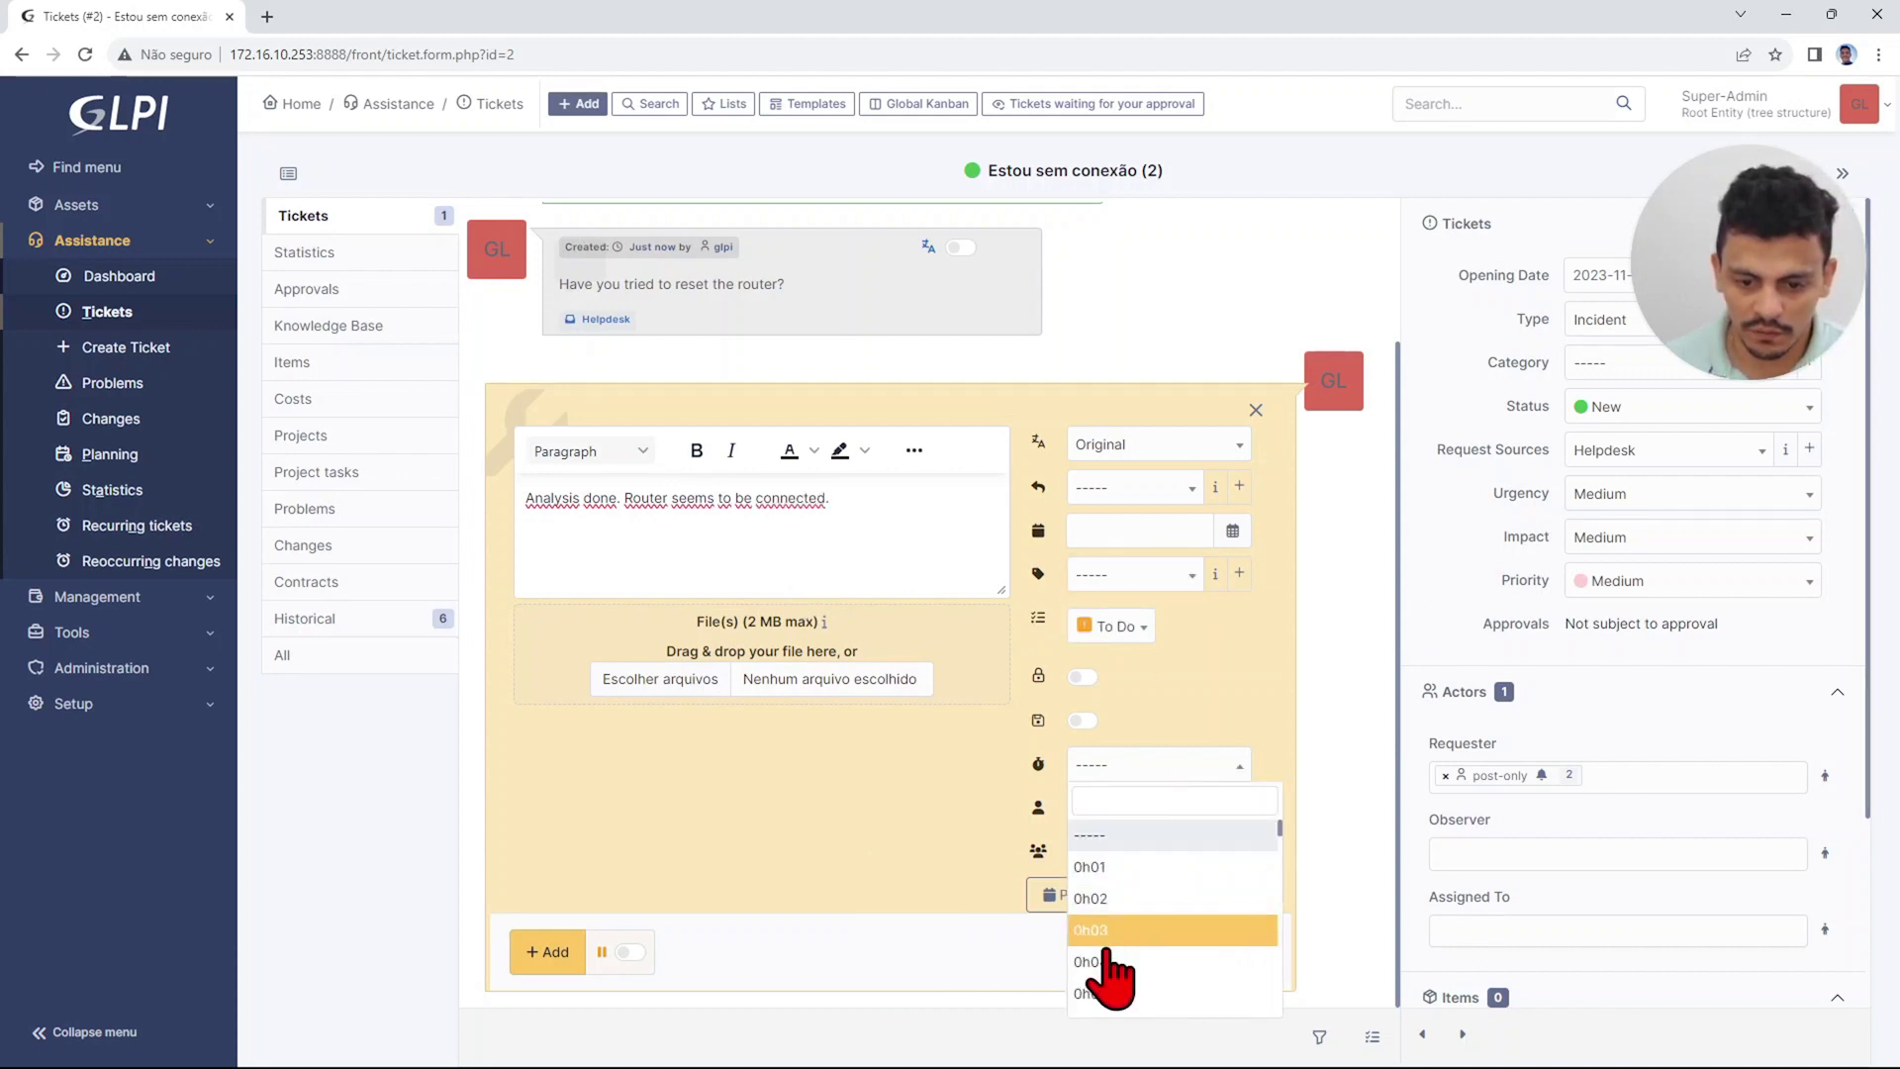
pyautogui.click(1113, 990)
pyautogui.click(1113, 628)
pyautogui.click(1110, 723)
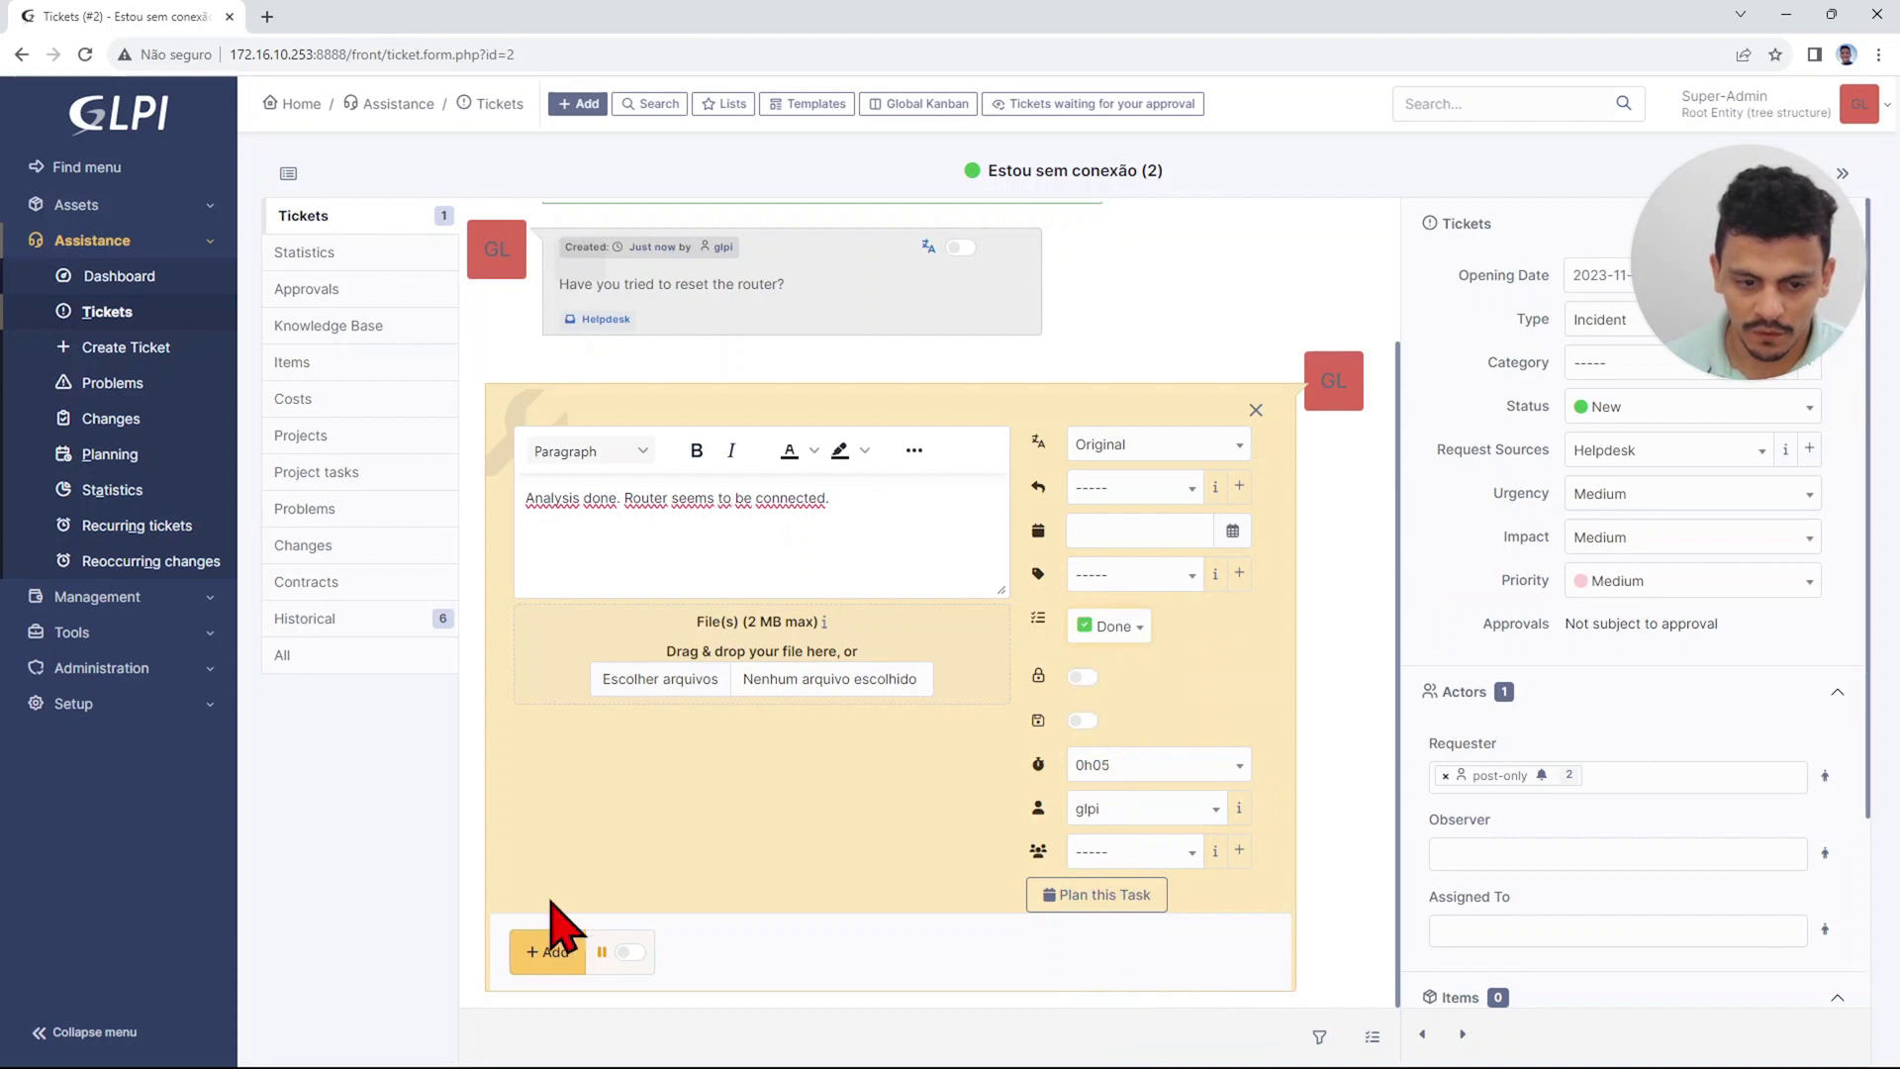
pyautogui.click(550, 952)
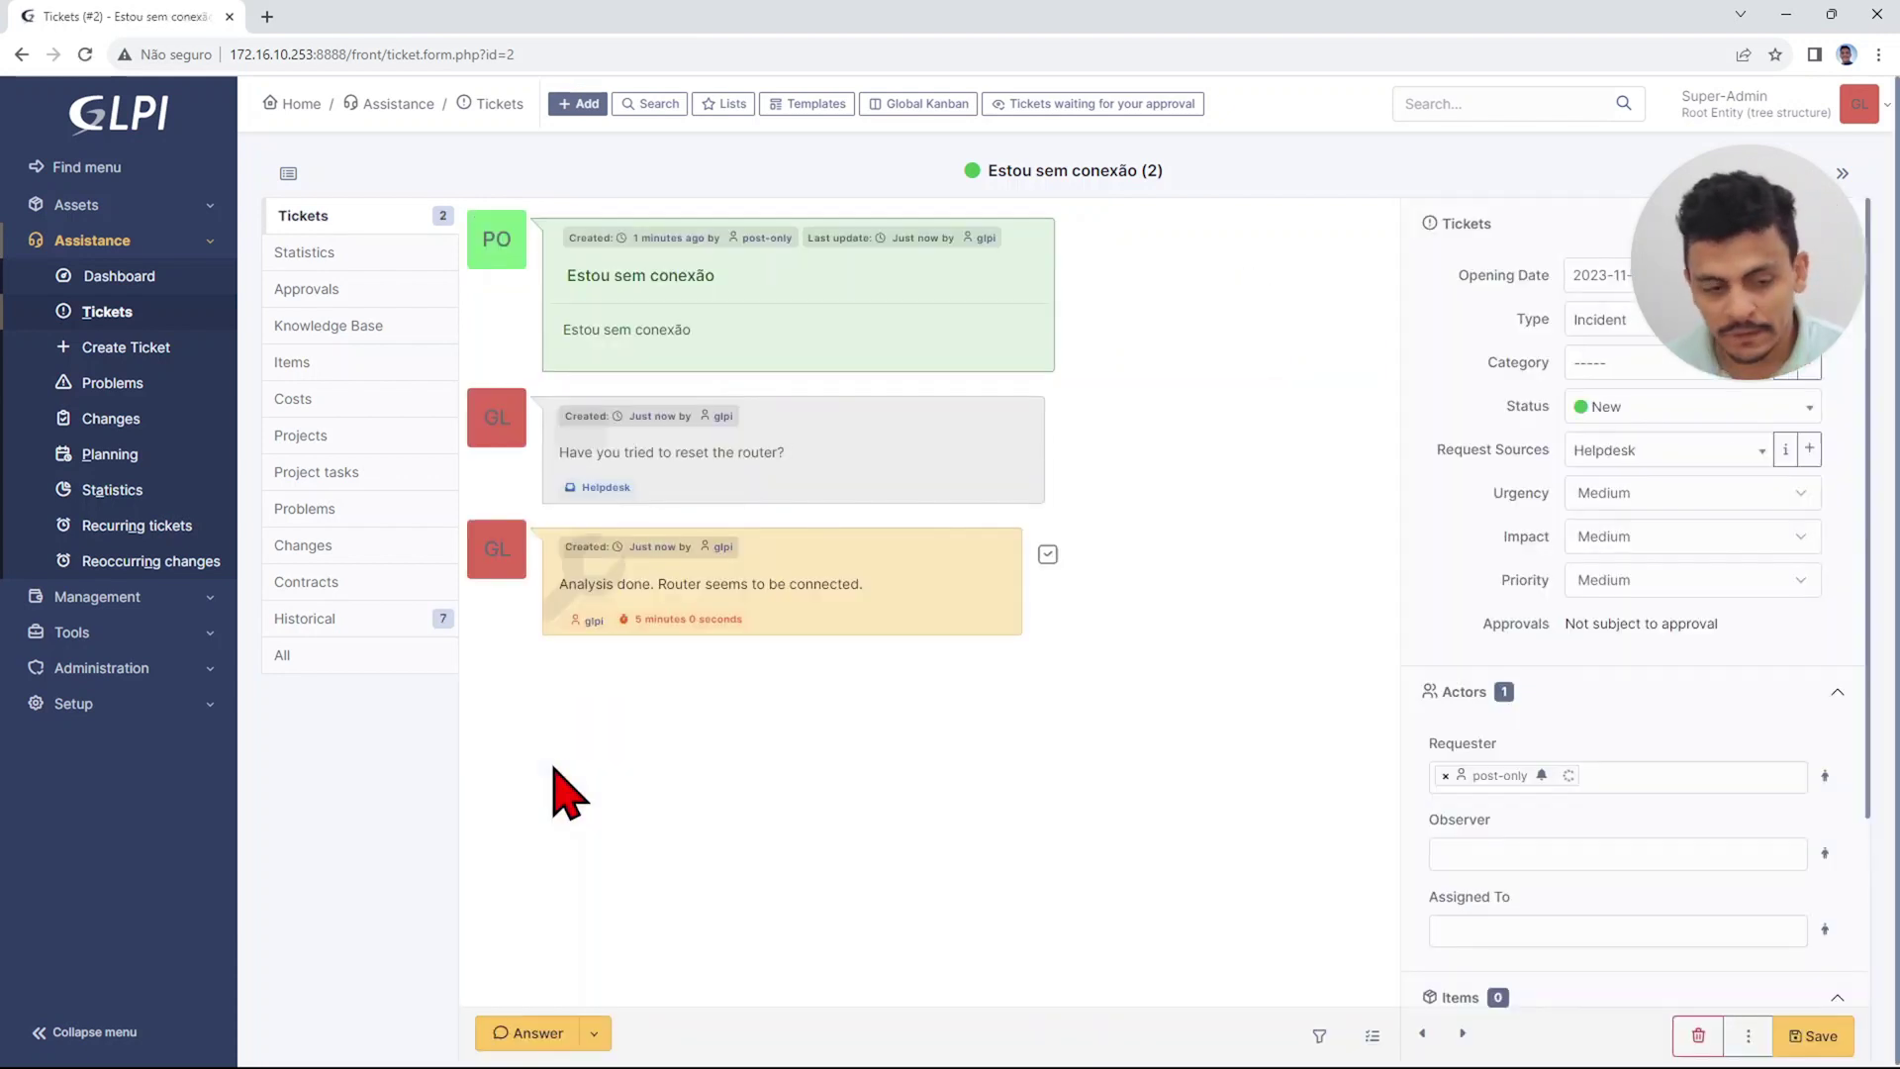
pyautogui.click(592, 1033)
# Request validation from user normal with the comment 'Can you validate it?'.
pyautogui.click(645, 992)
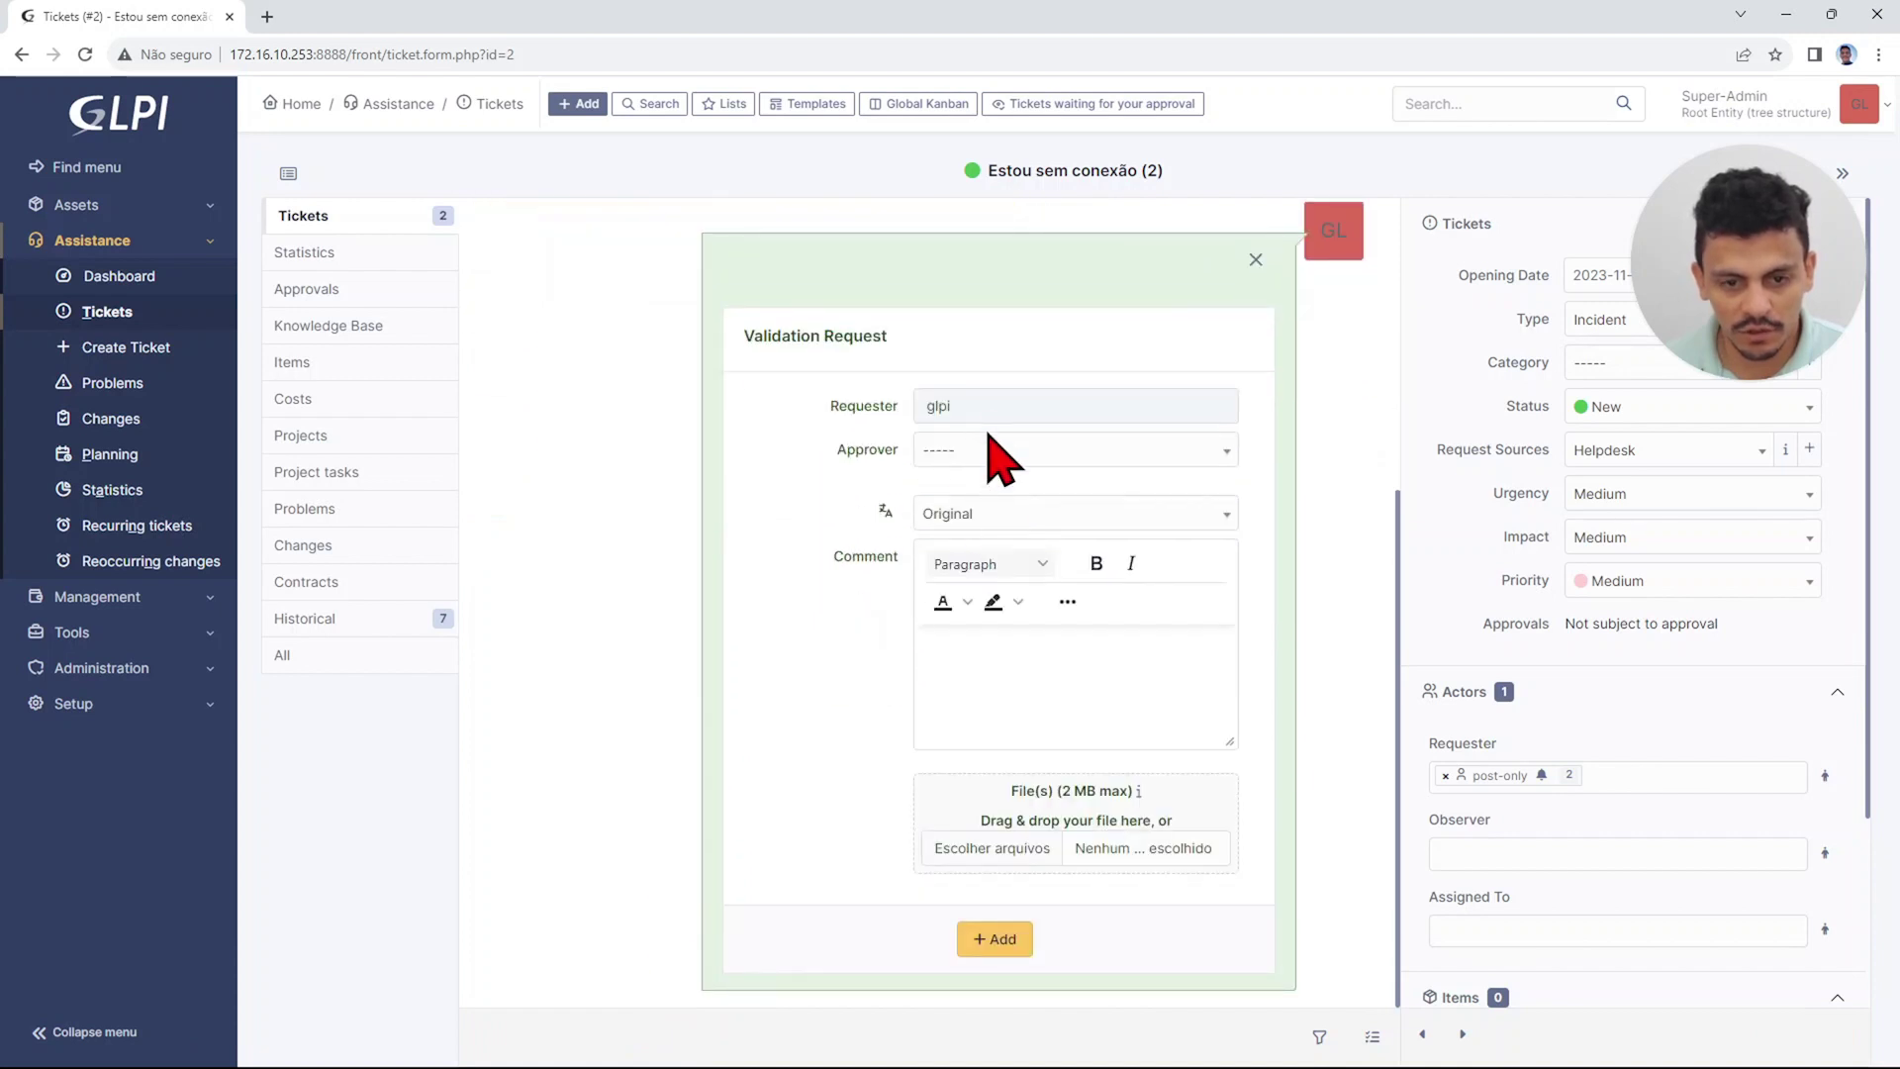
pyautogui.click(981, 453)
pyautogui.click(977, 544)
pyautogui.click(975, 491)
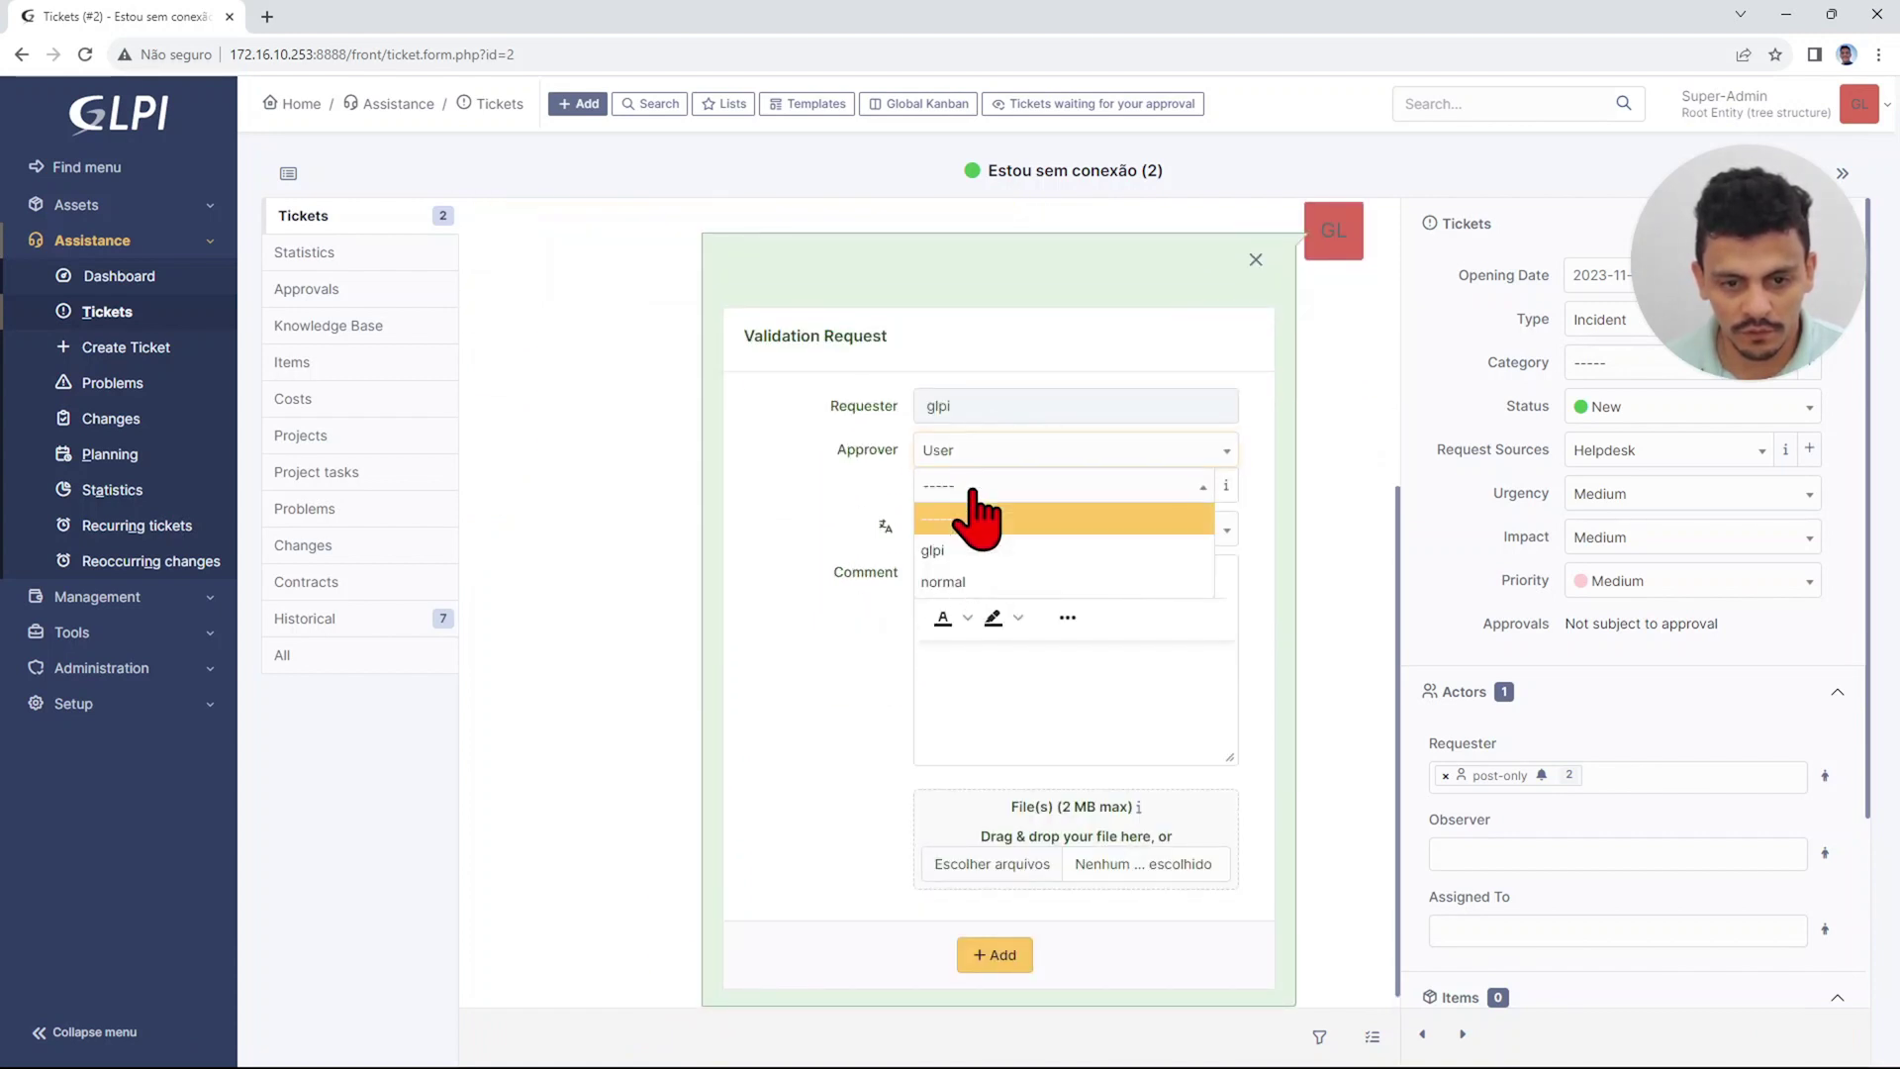
pyautogui.click(973, 583)
pyautogui.click(988, 670)
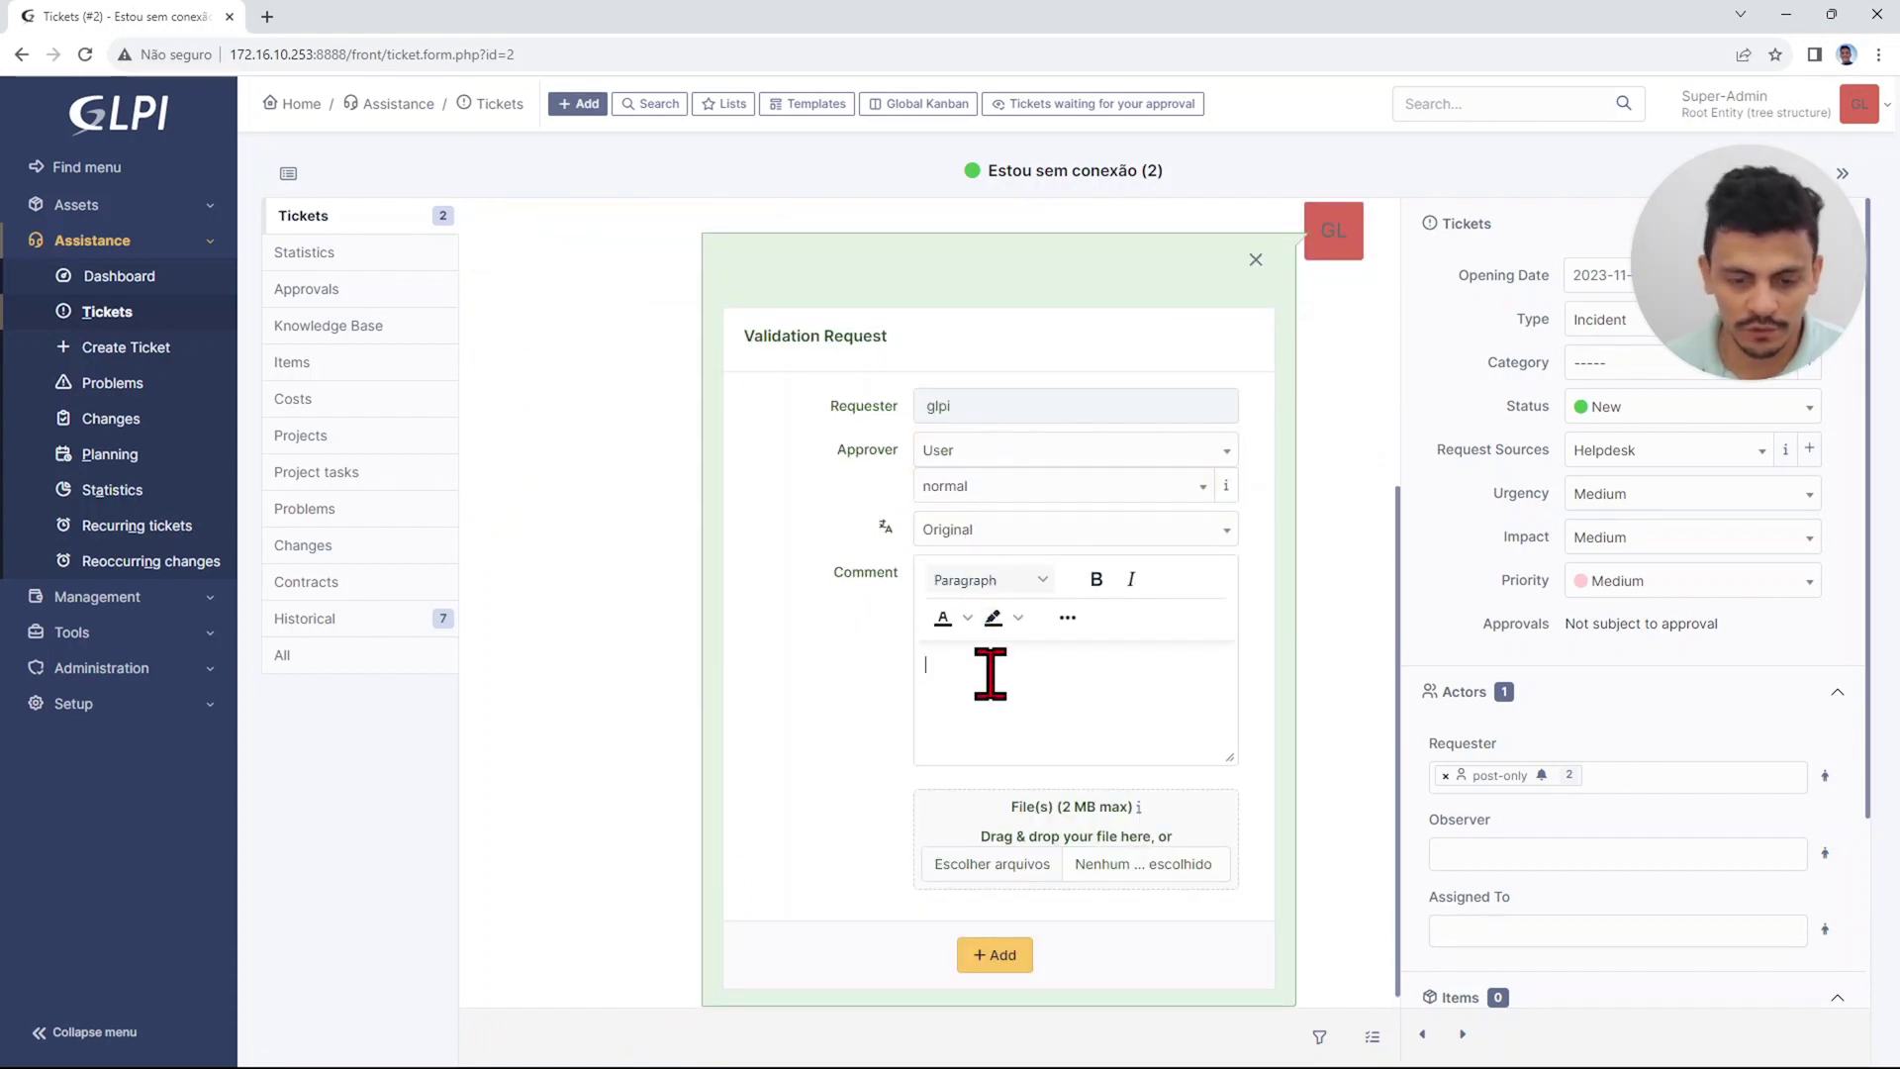
pyautogui.press('capslock')
pyautogui.write('V')
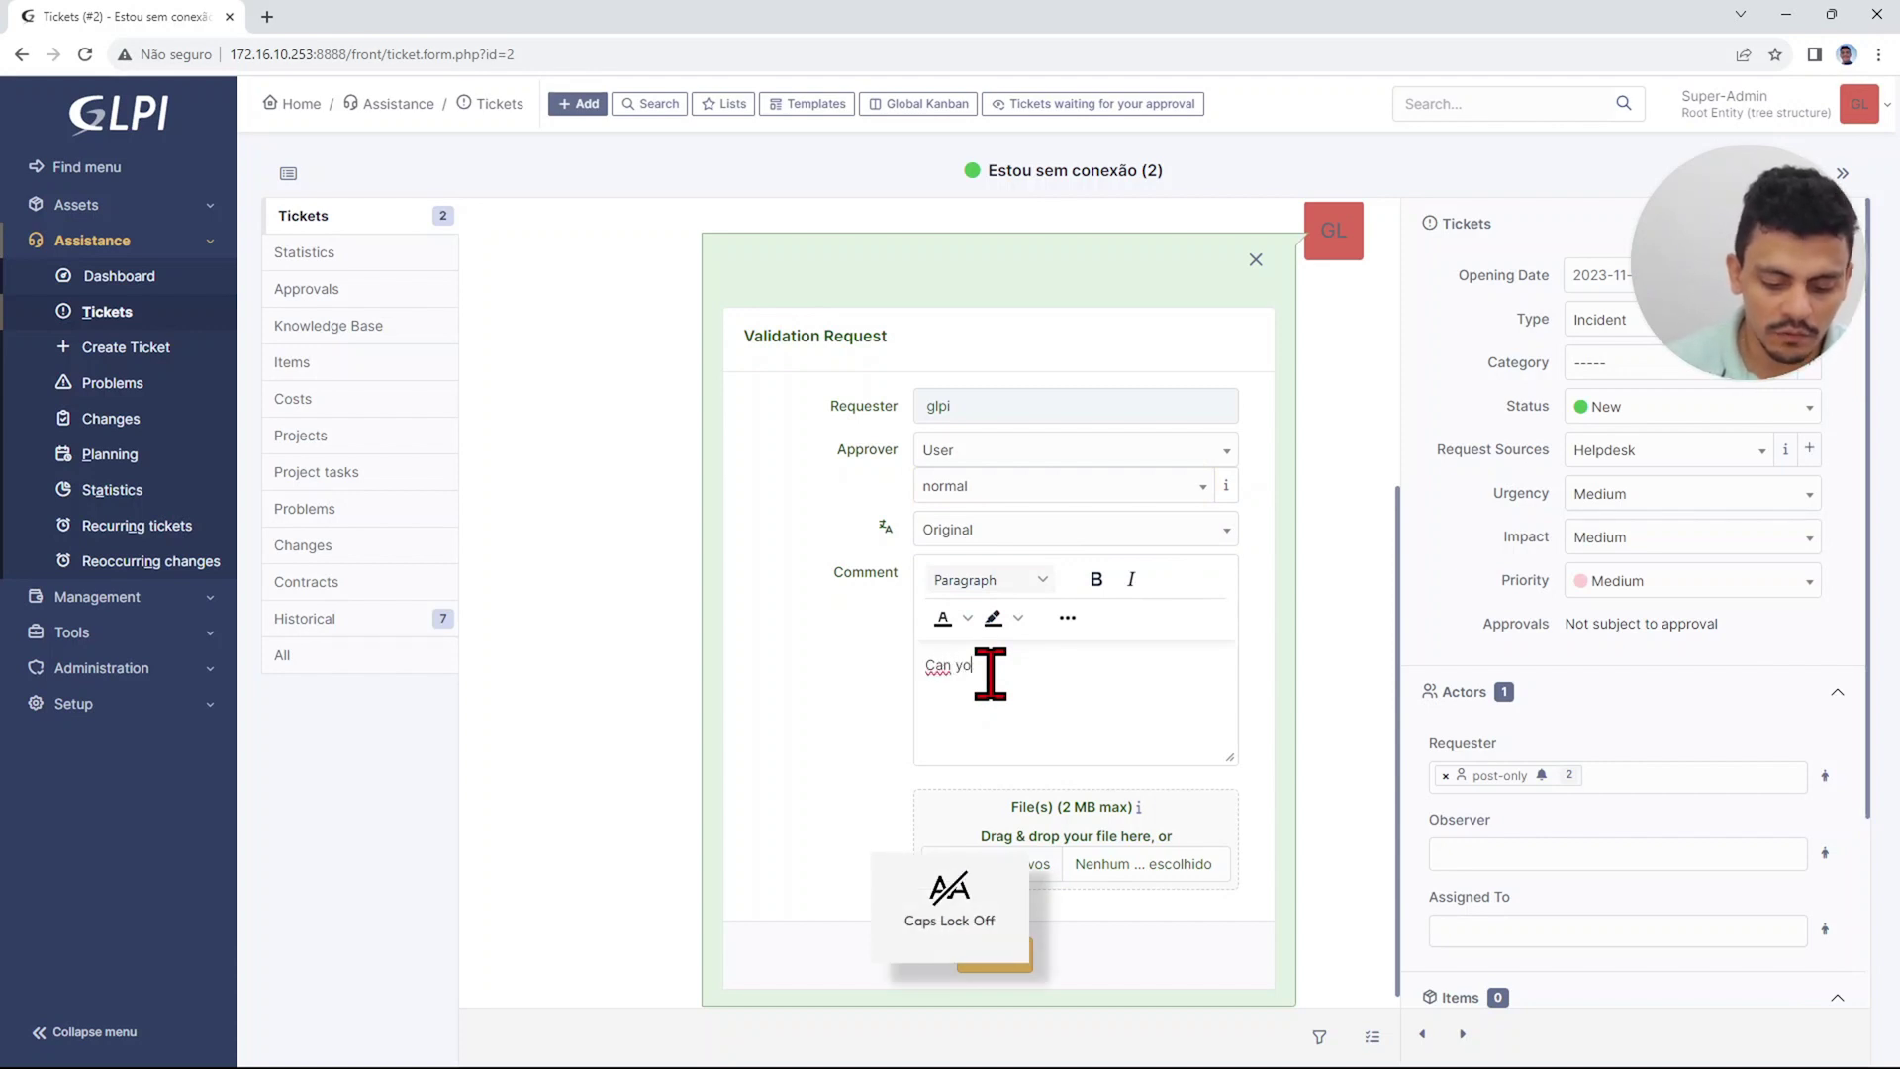
pyautogui.write('a')
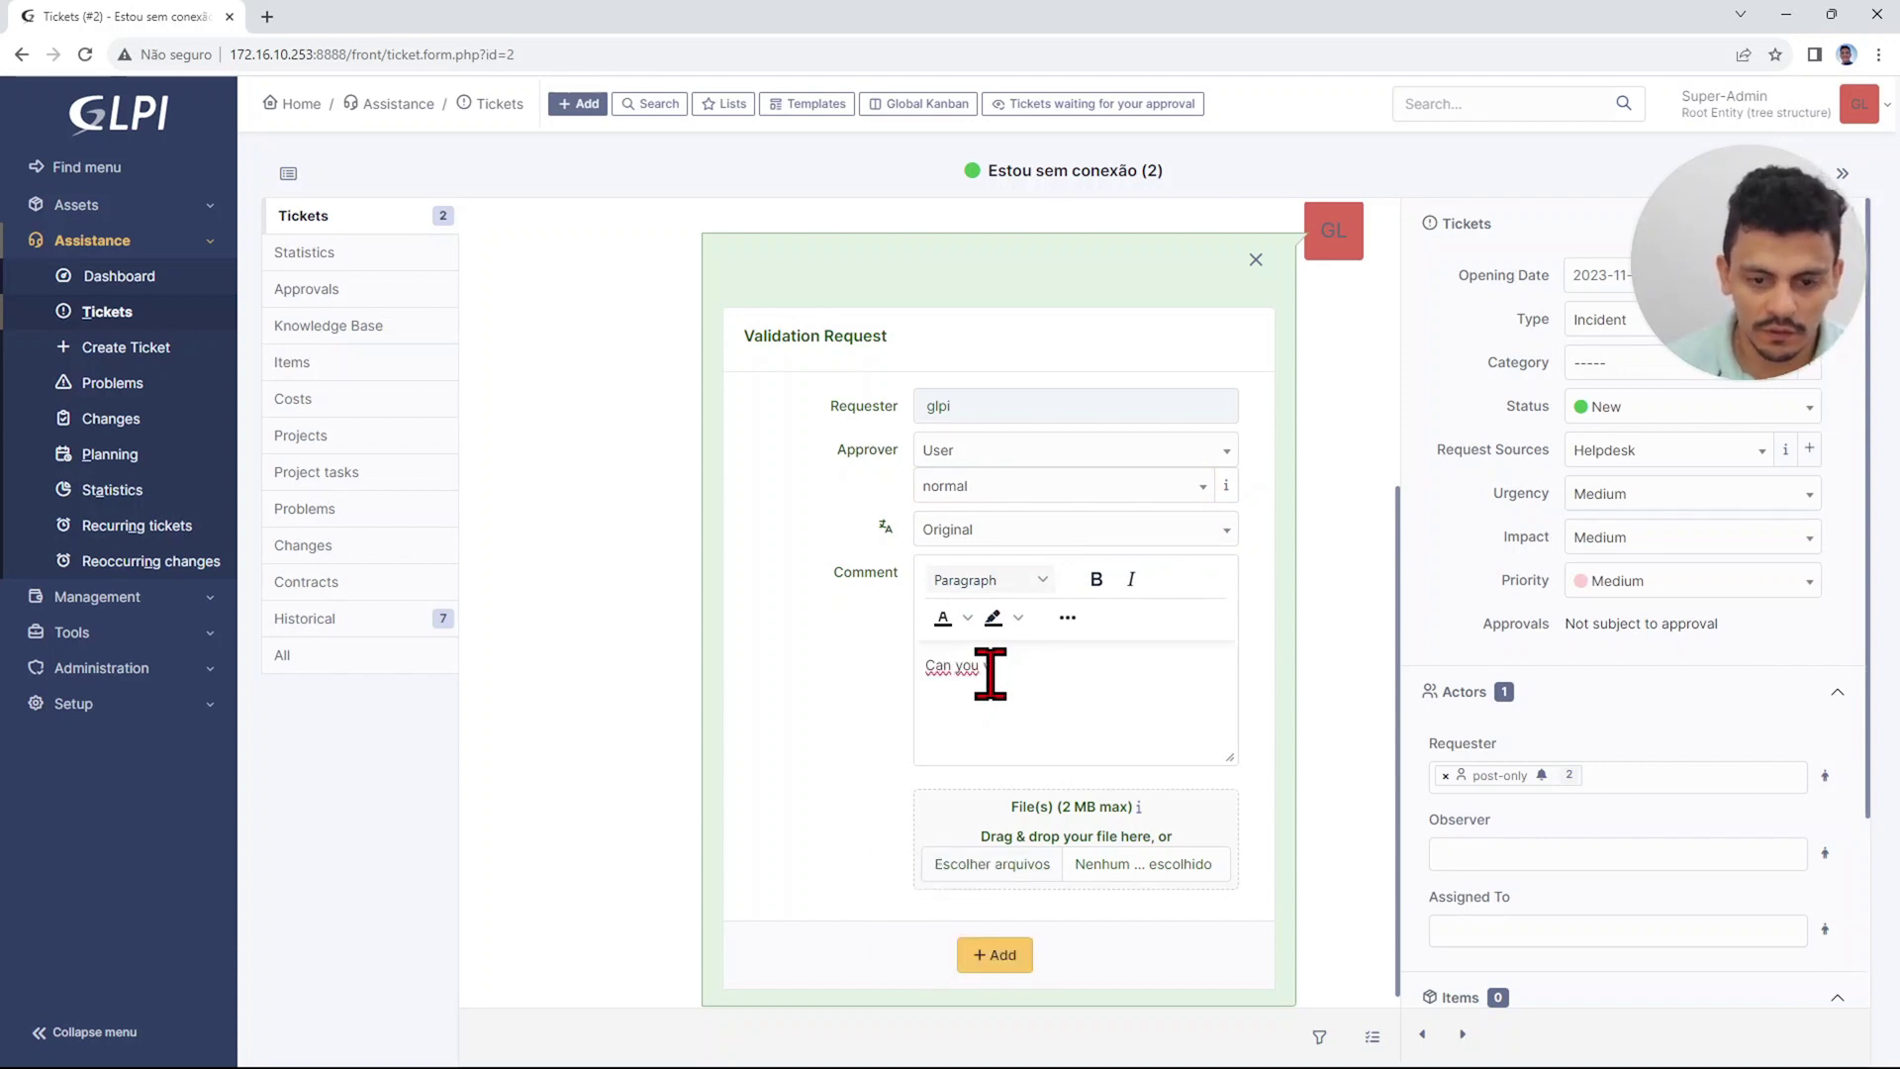
pyautogui.write('?')
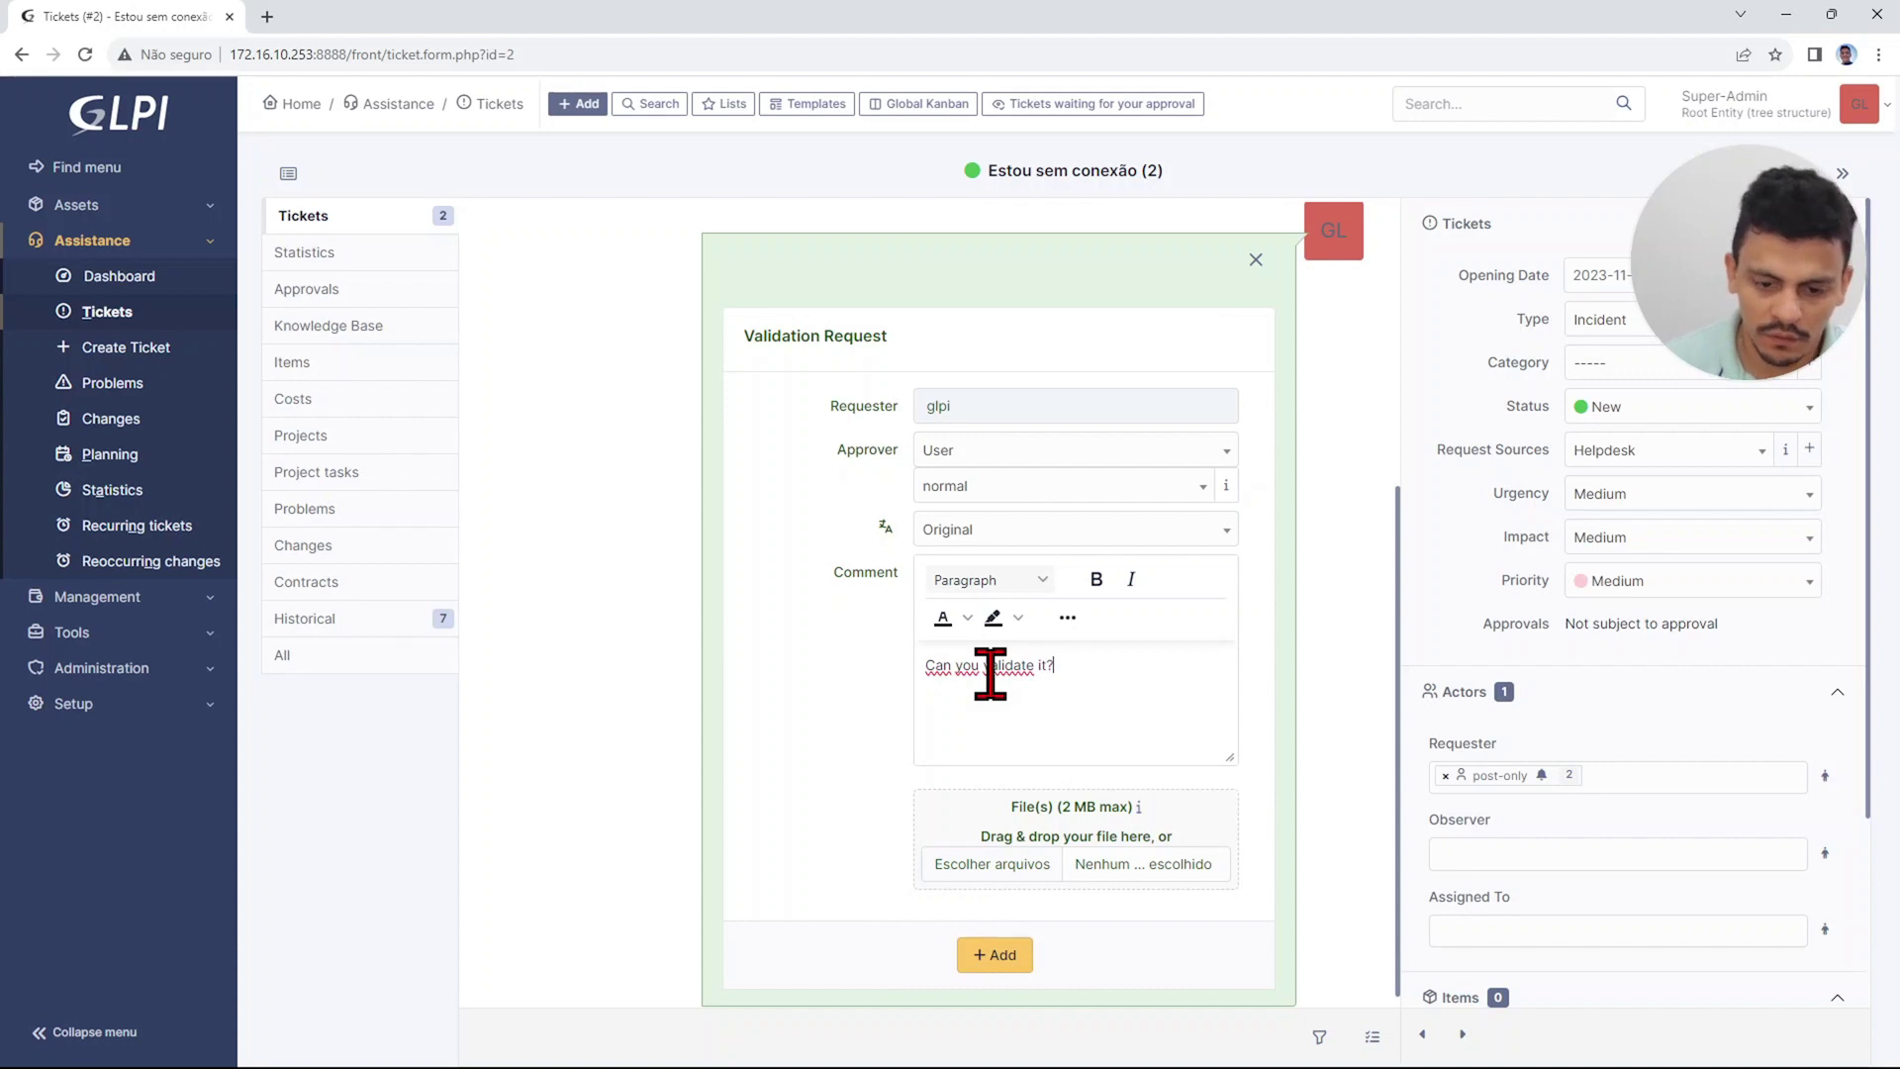
pyautogui.click(1005, 952)
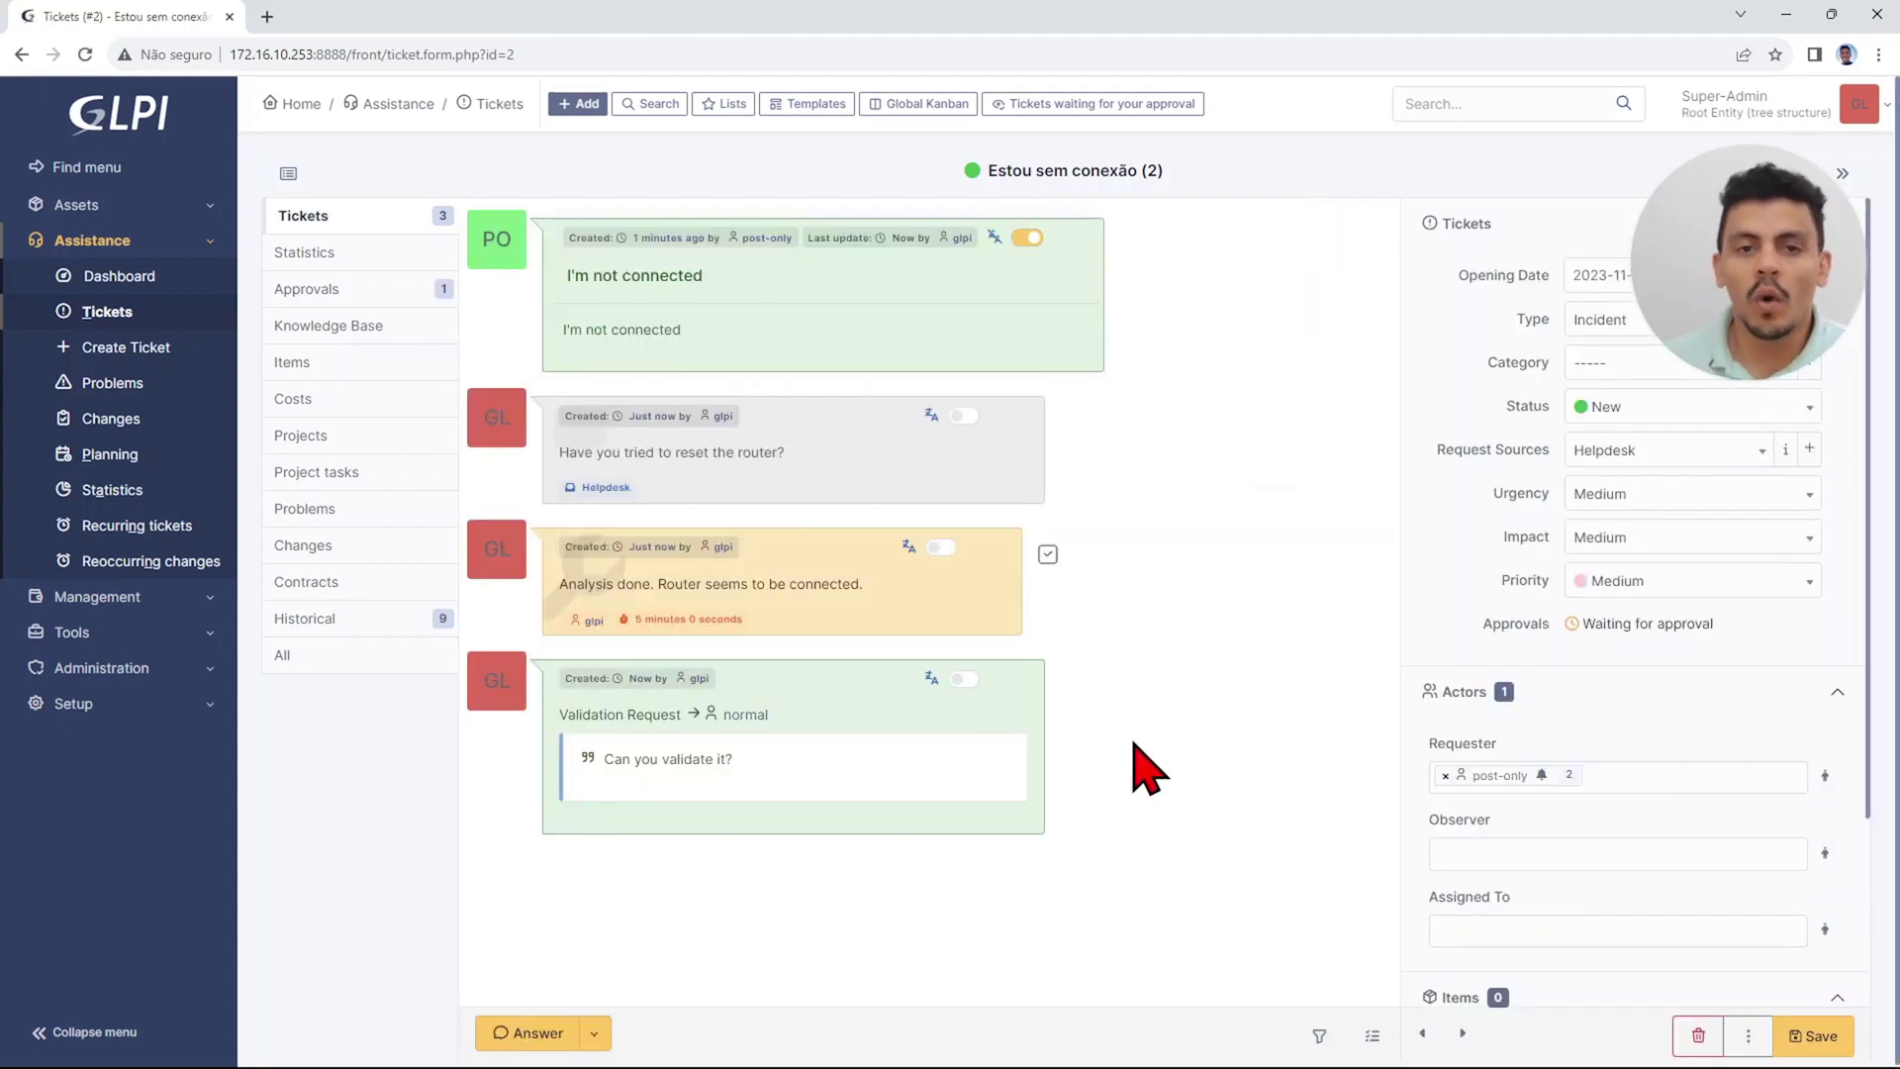
# Check the Self-Service profile's Translate rights under Administration › Profiles.
pyautogui.click(145, 632)
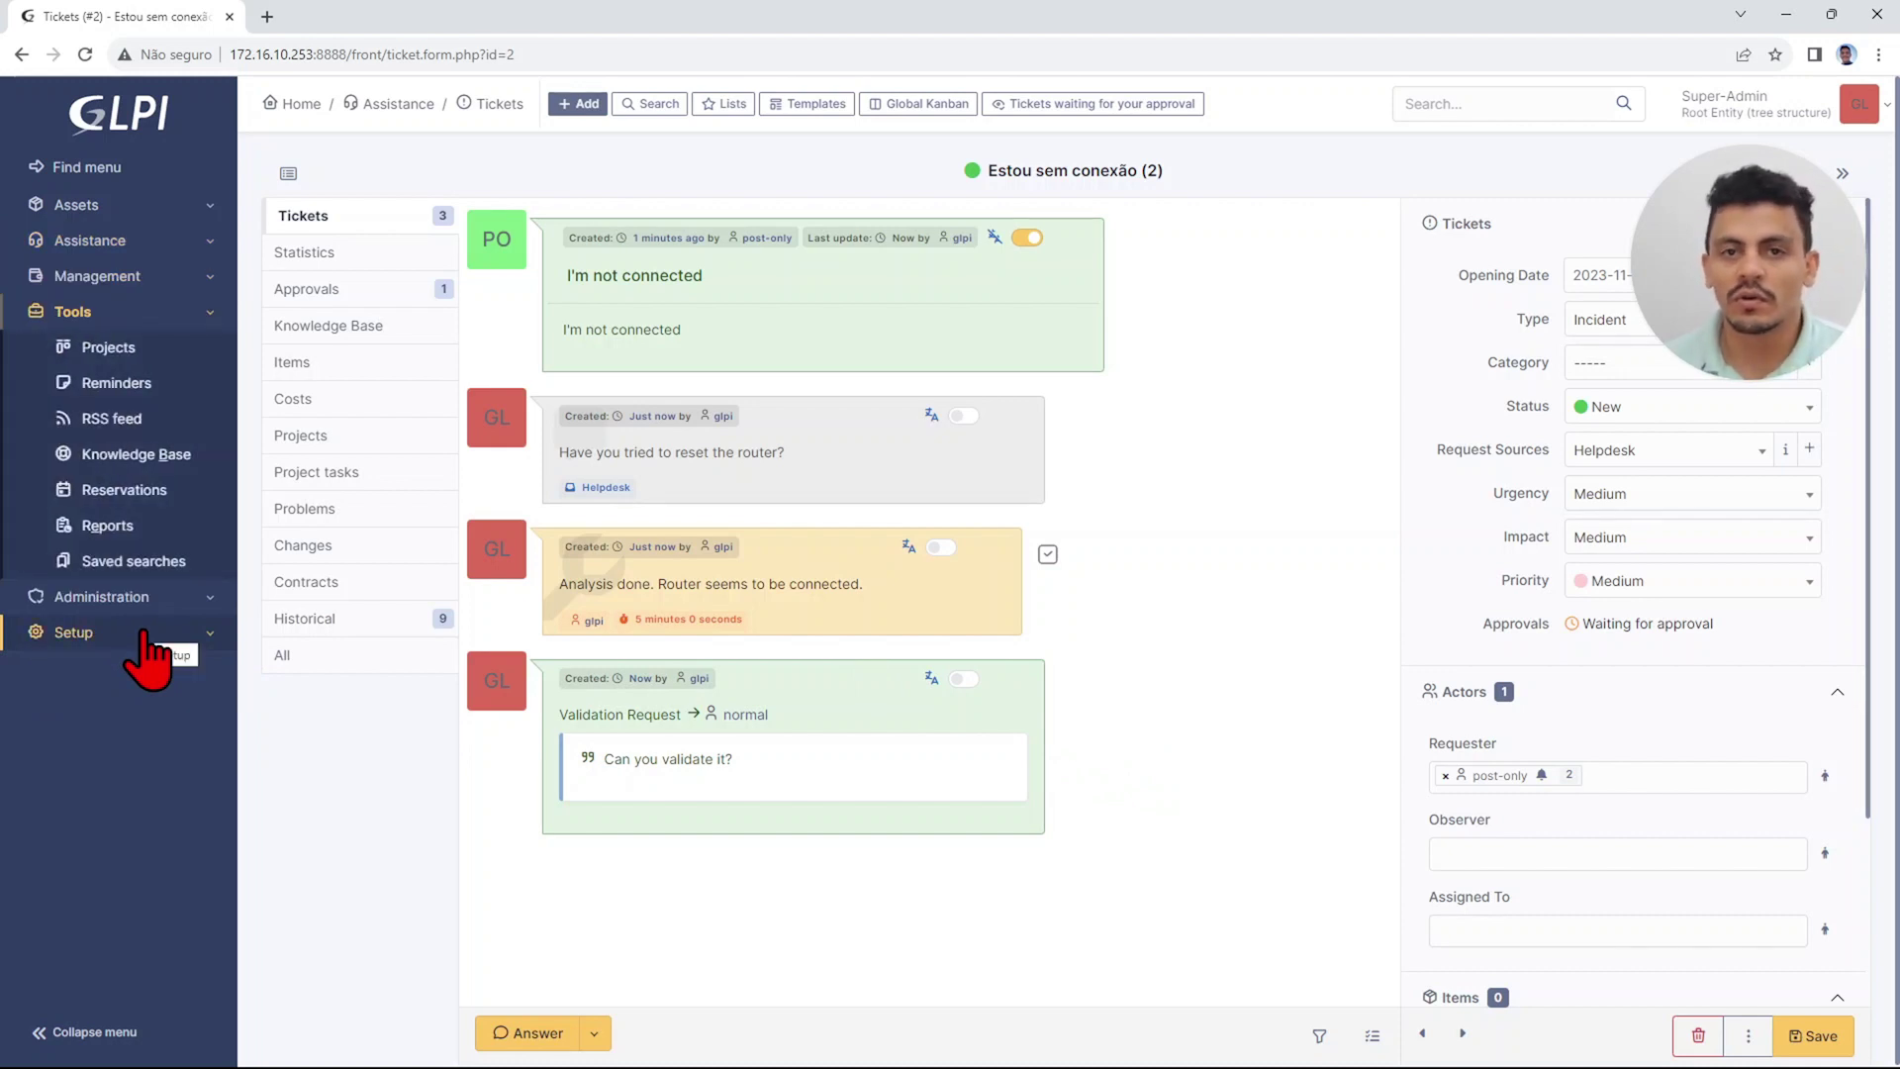
pyautogui.click(104, 596)
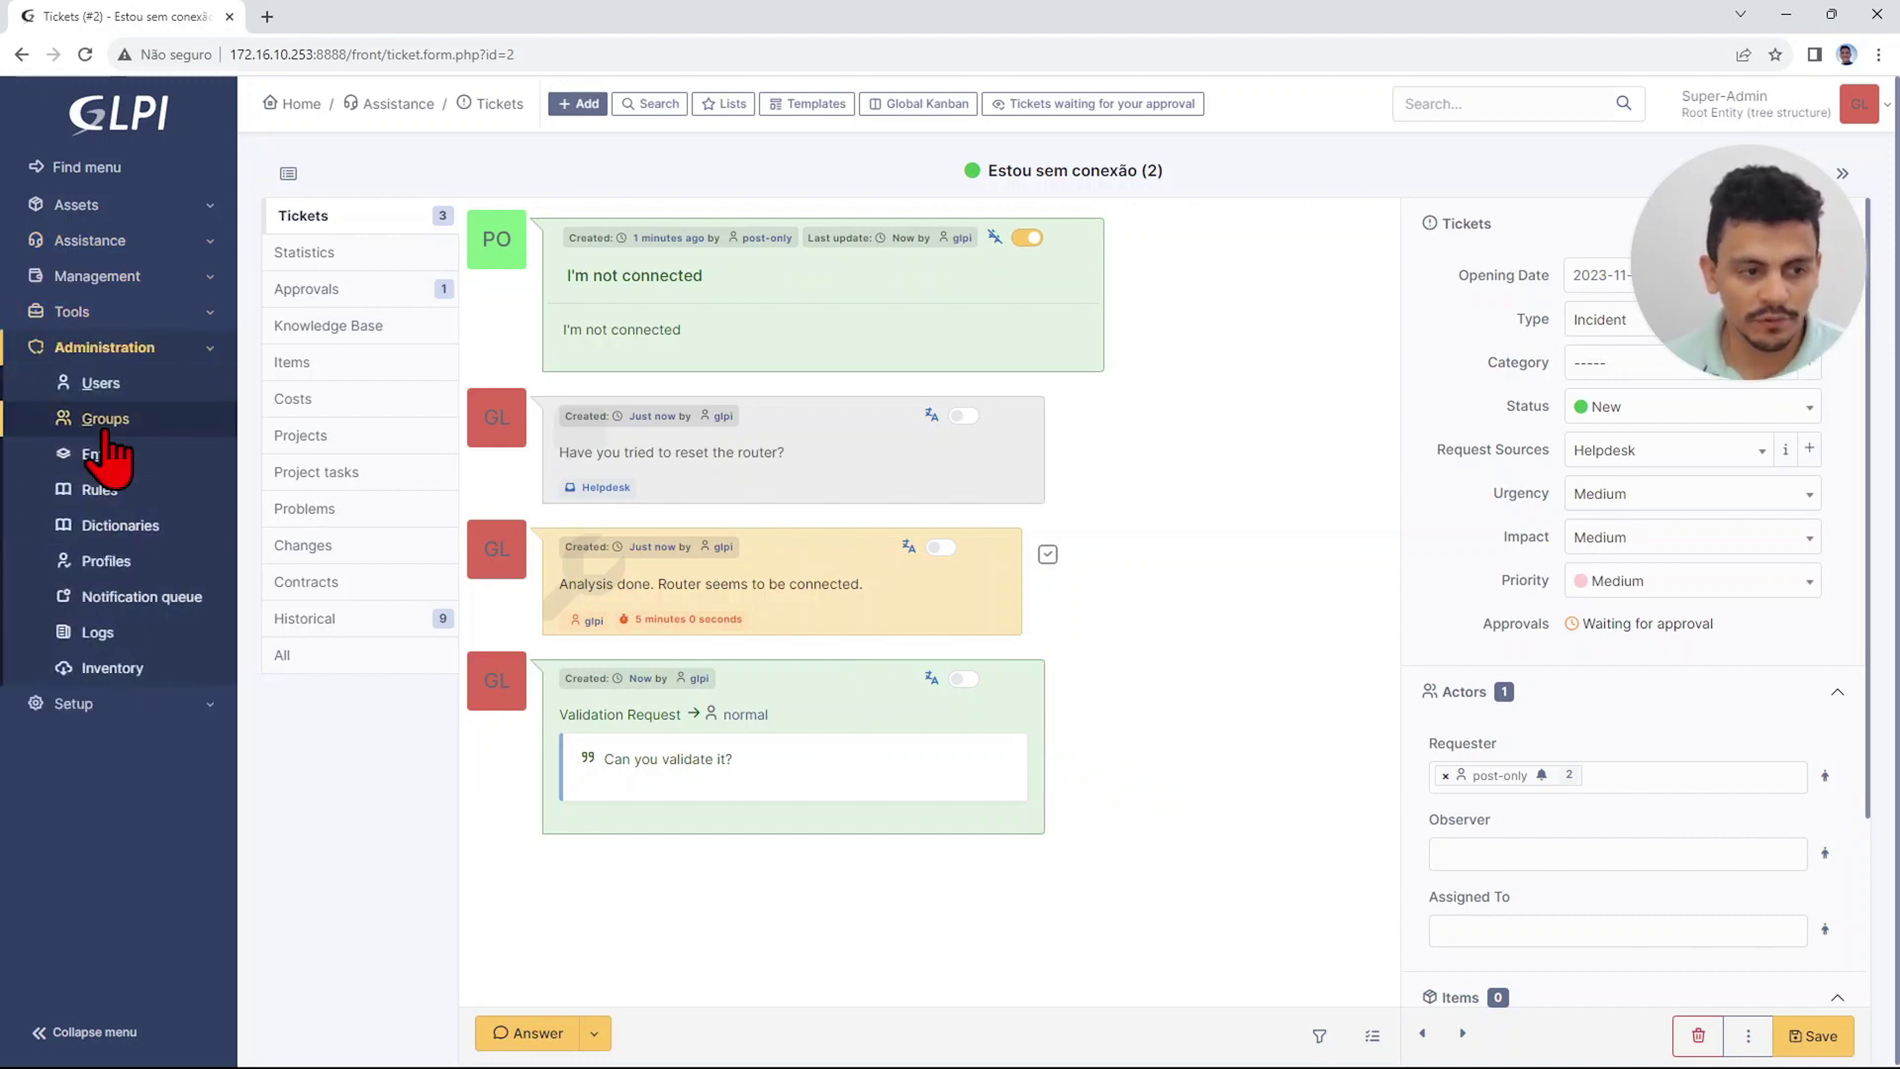
pyautogui.click(107, 561)
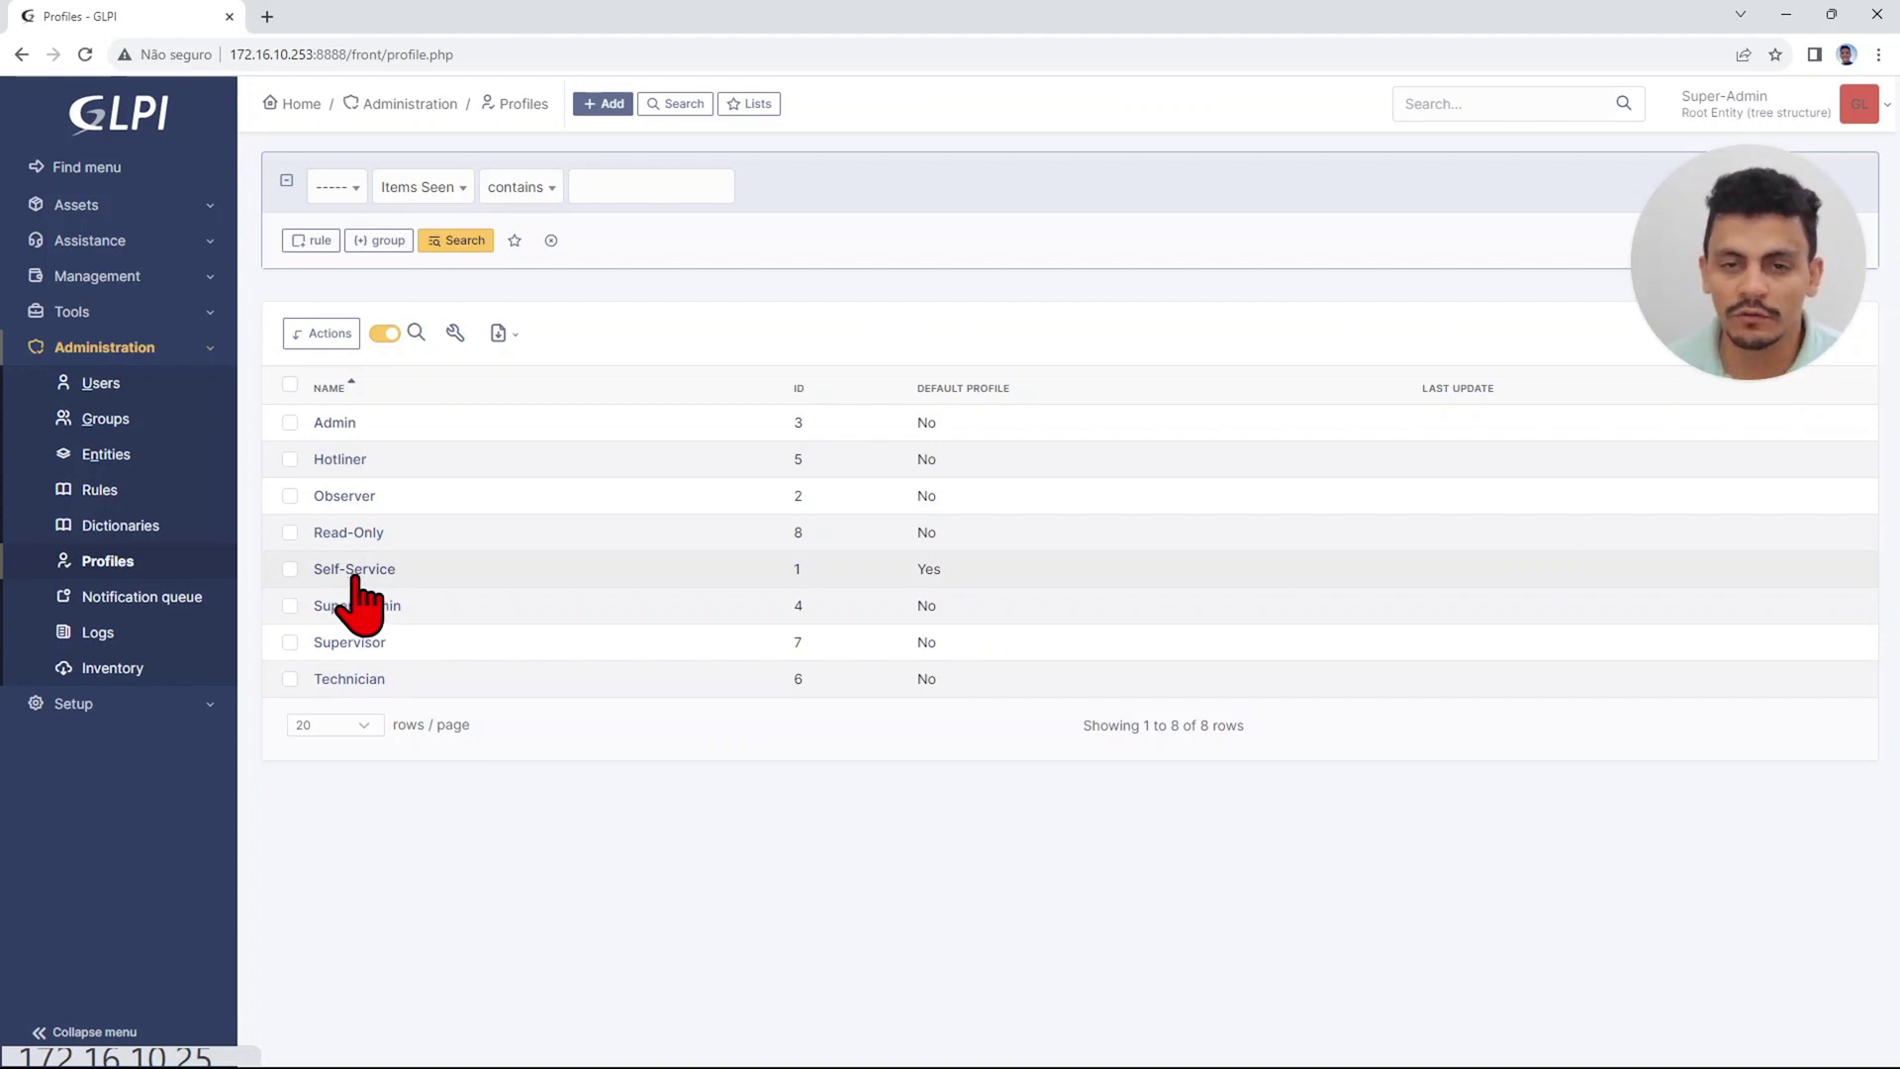
pyautogui.click(359, 573)
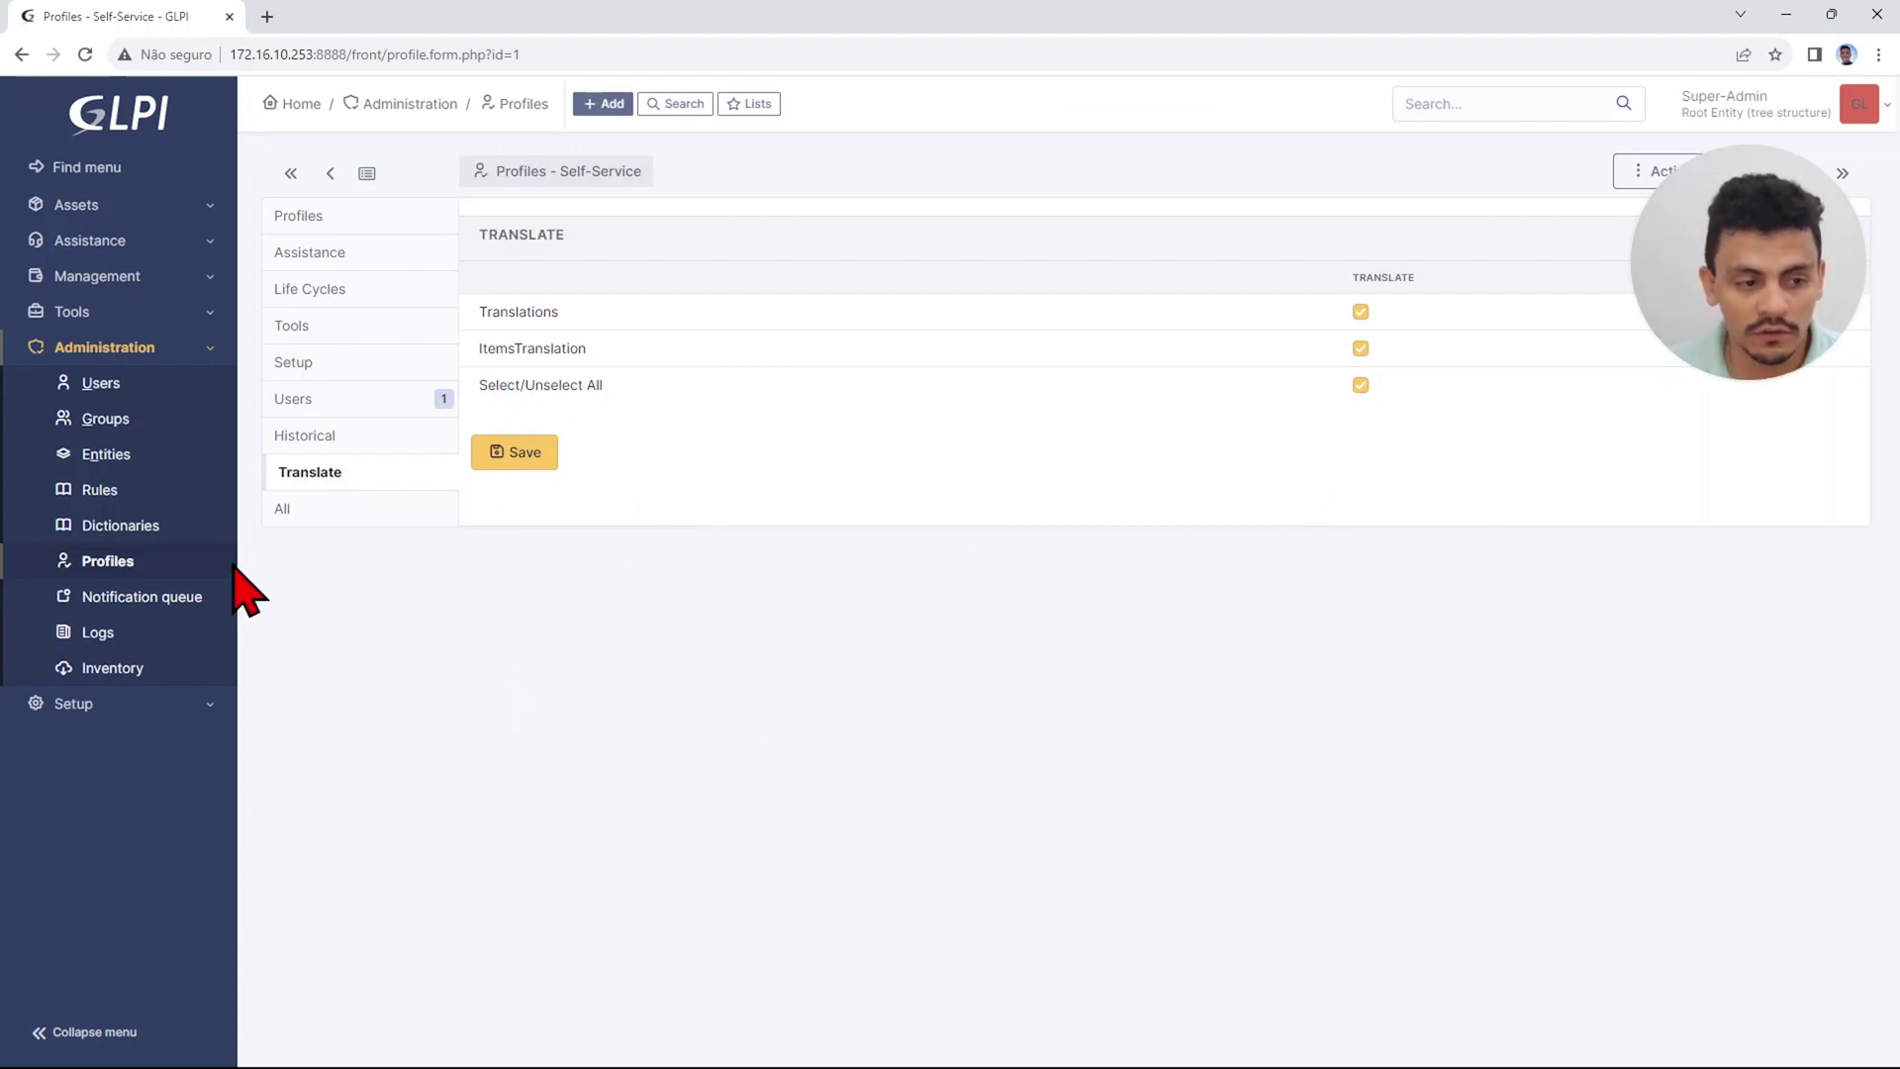
# Check the Observer profile's Translate rights, then return to the tickets list.
pyautogui.click(134, 565)
pyautogui.click(358, 502)
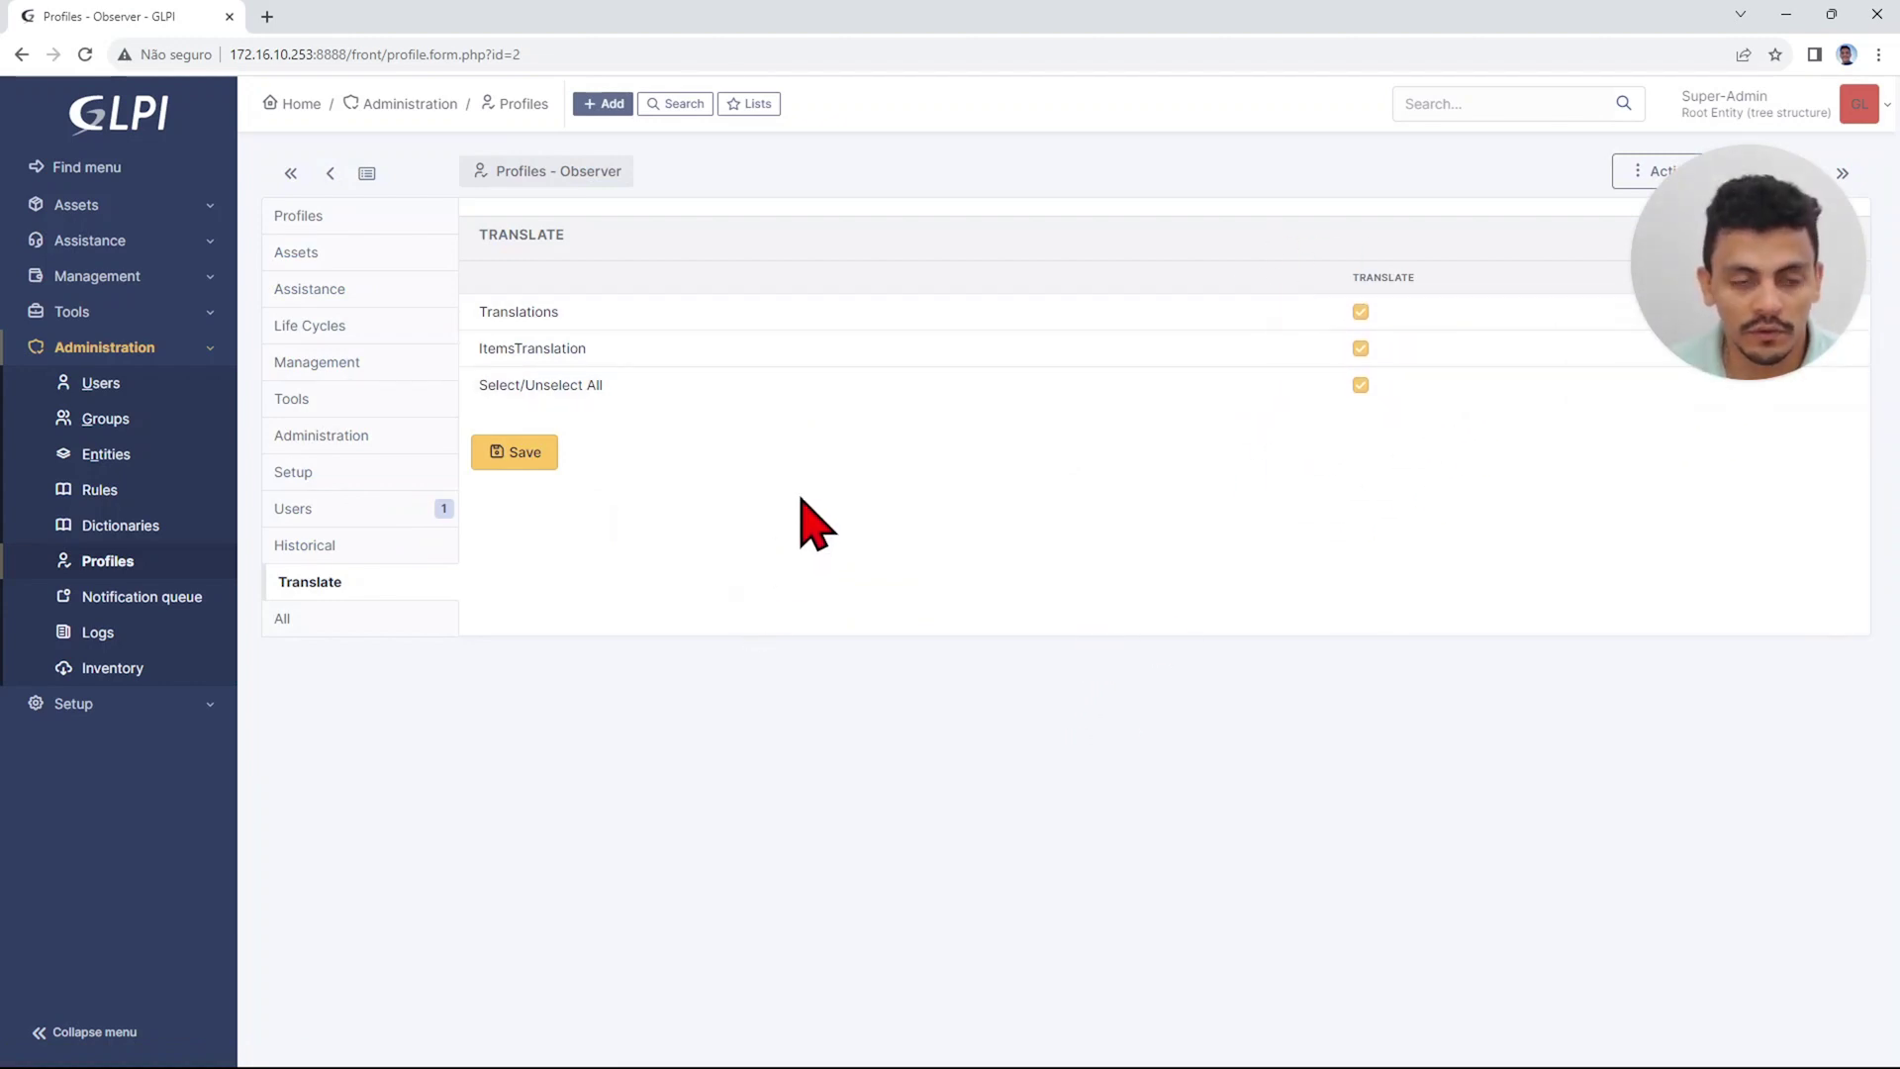
pyautogui.click(127, 240)
pyautogui.click(133, 312)
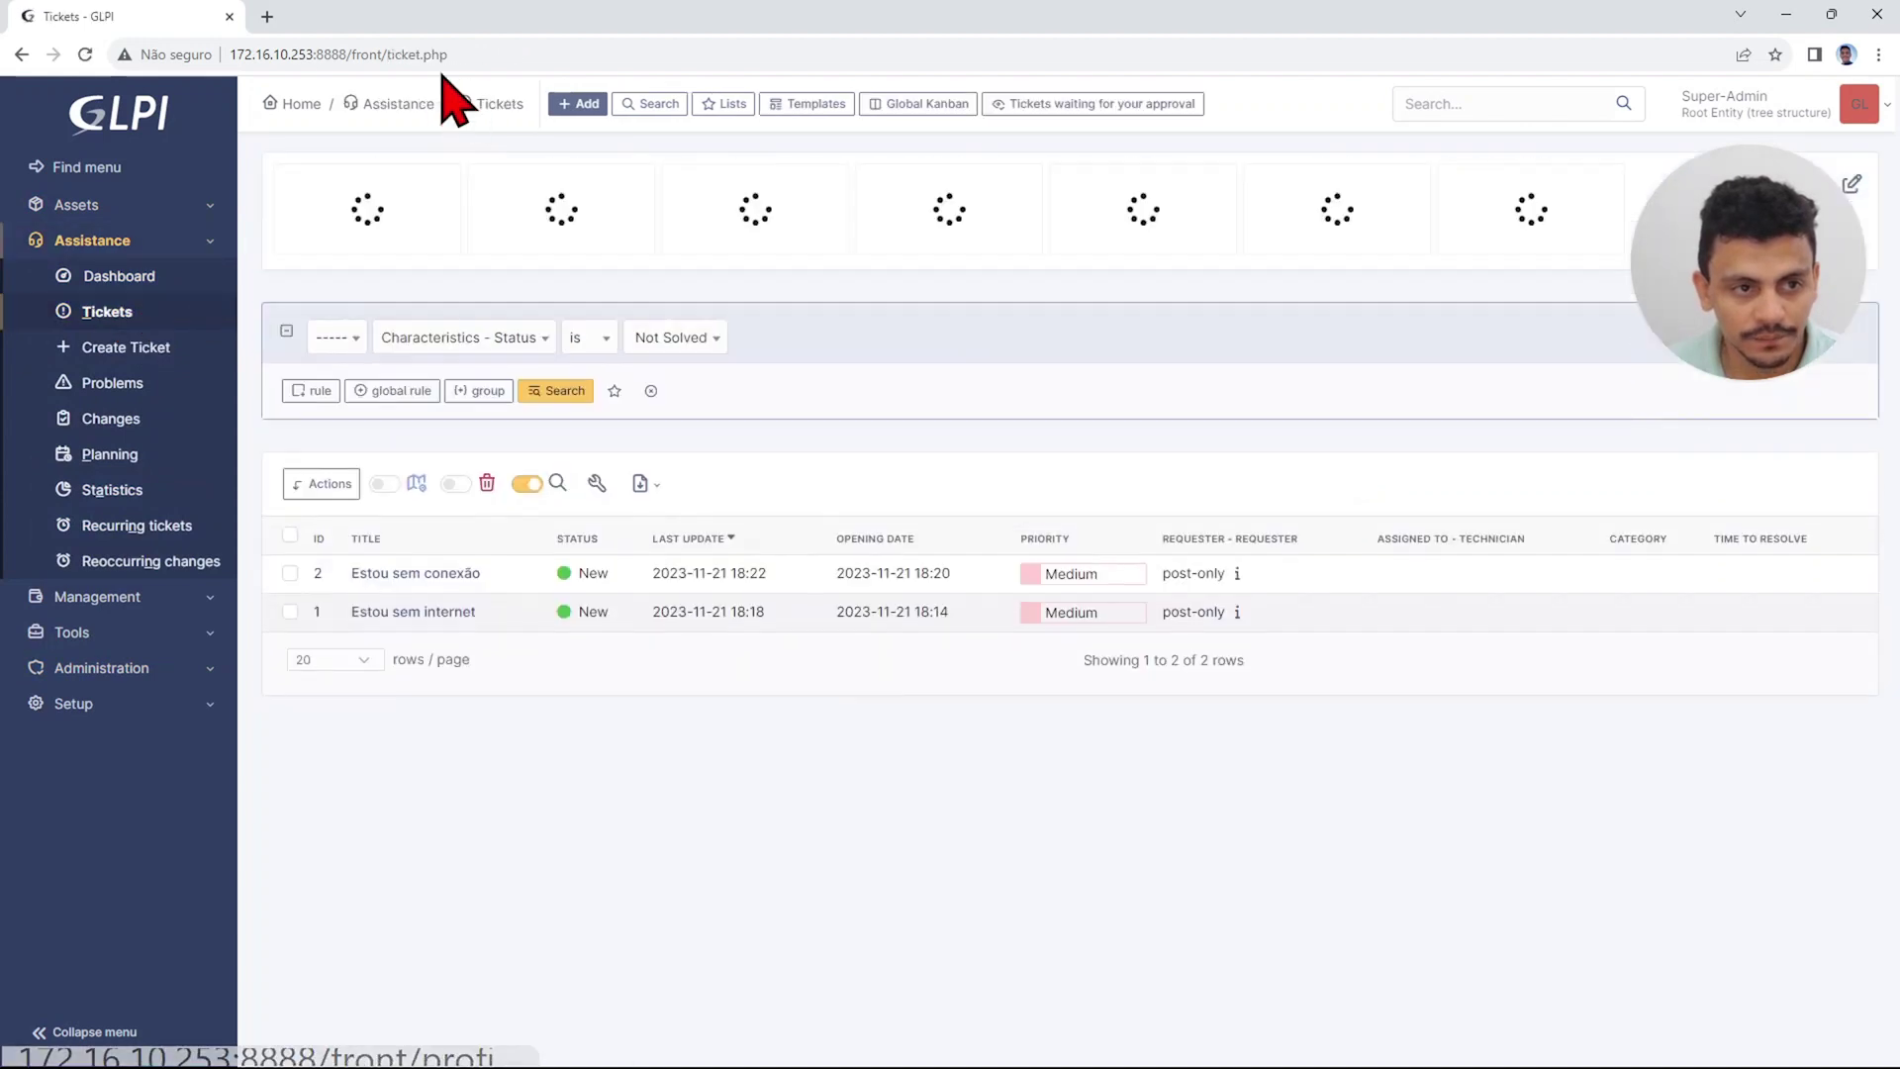
# Reload ticket 2 in the requester's window to see the technician followups in Portuguese.
pyautogui.click(416, 574)
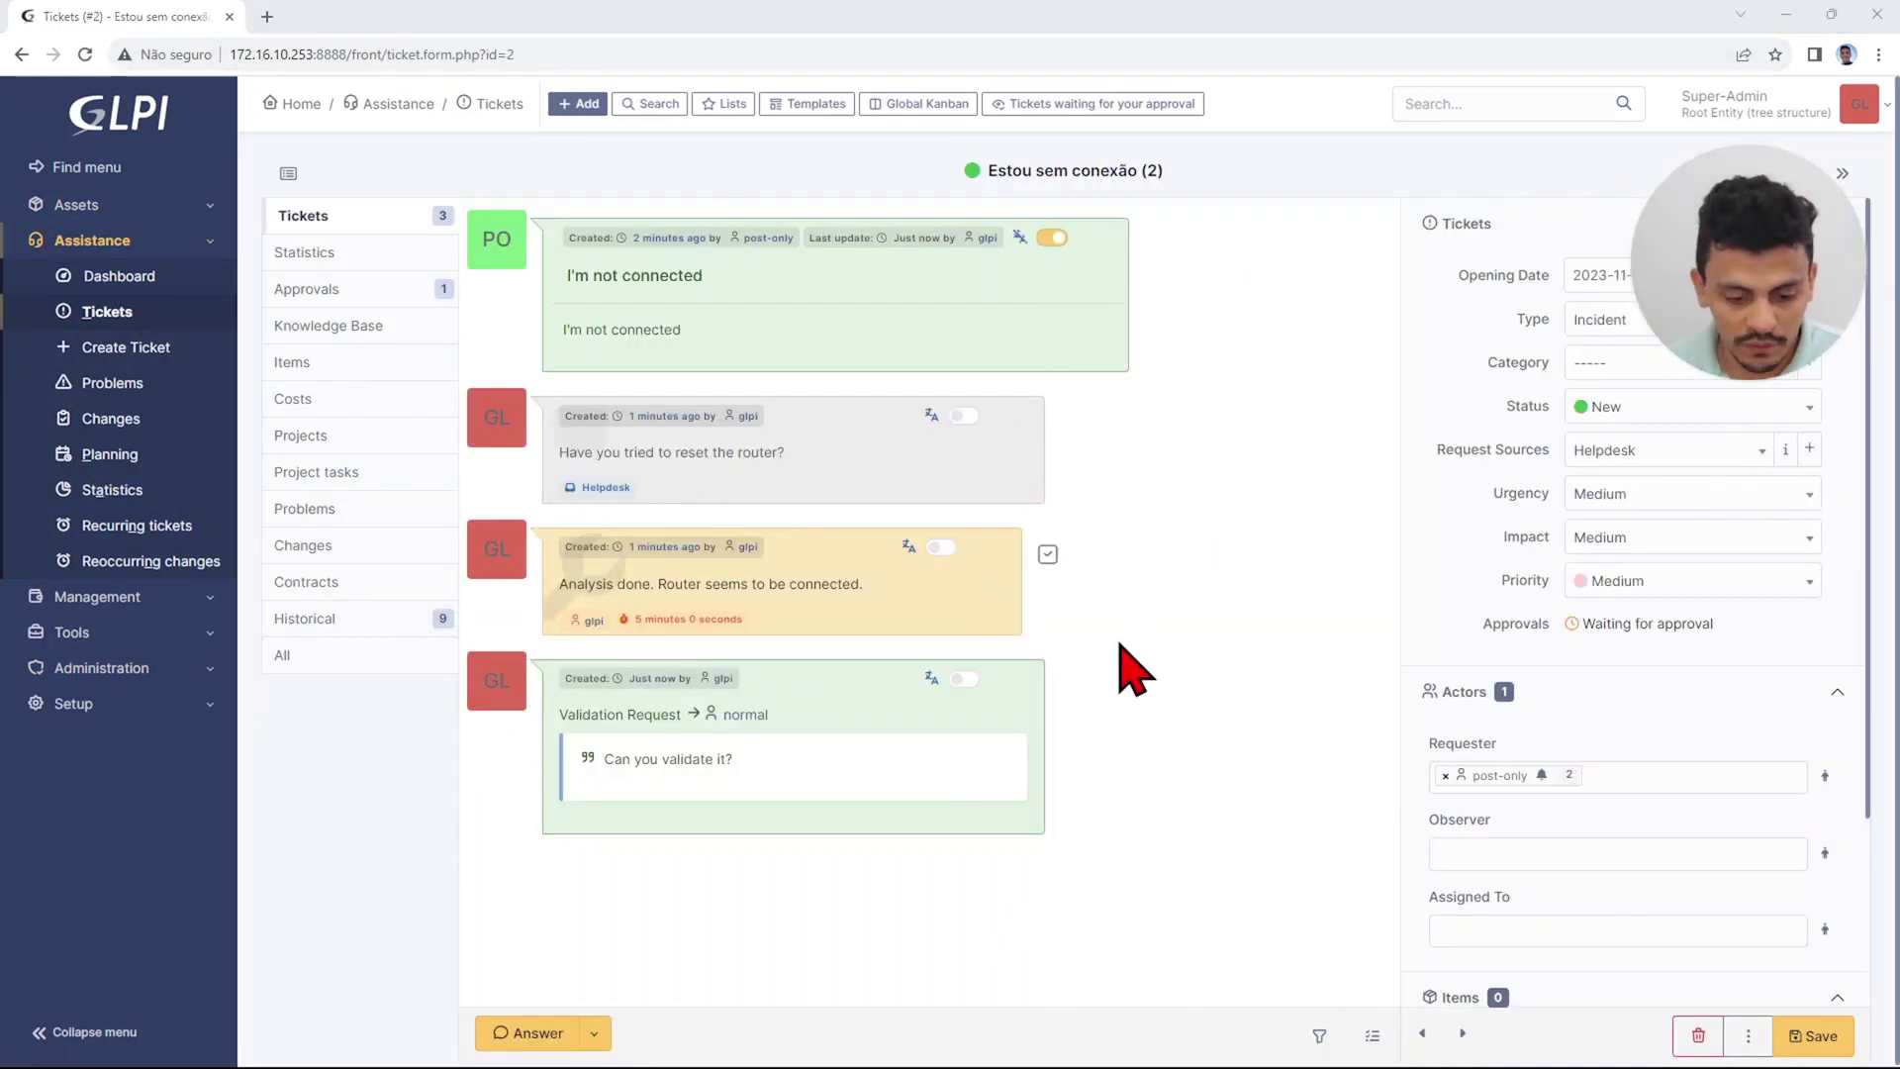
pyautogui.hotkey('alt', 'Tab')
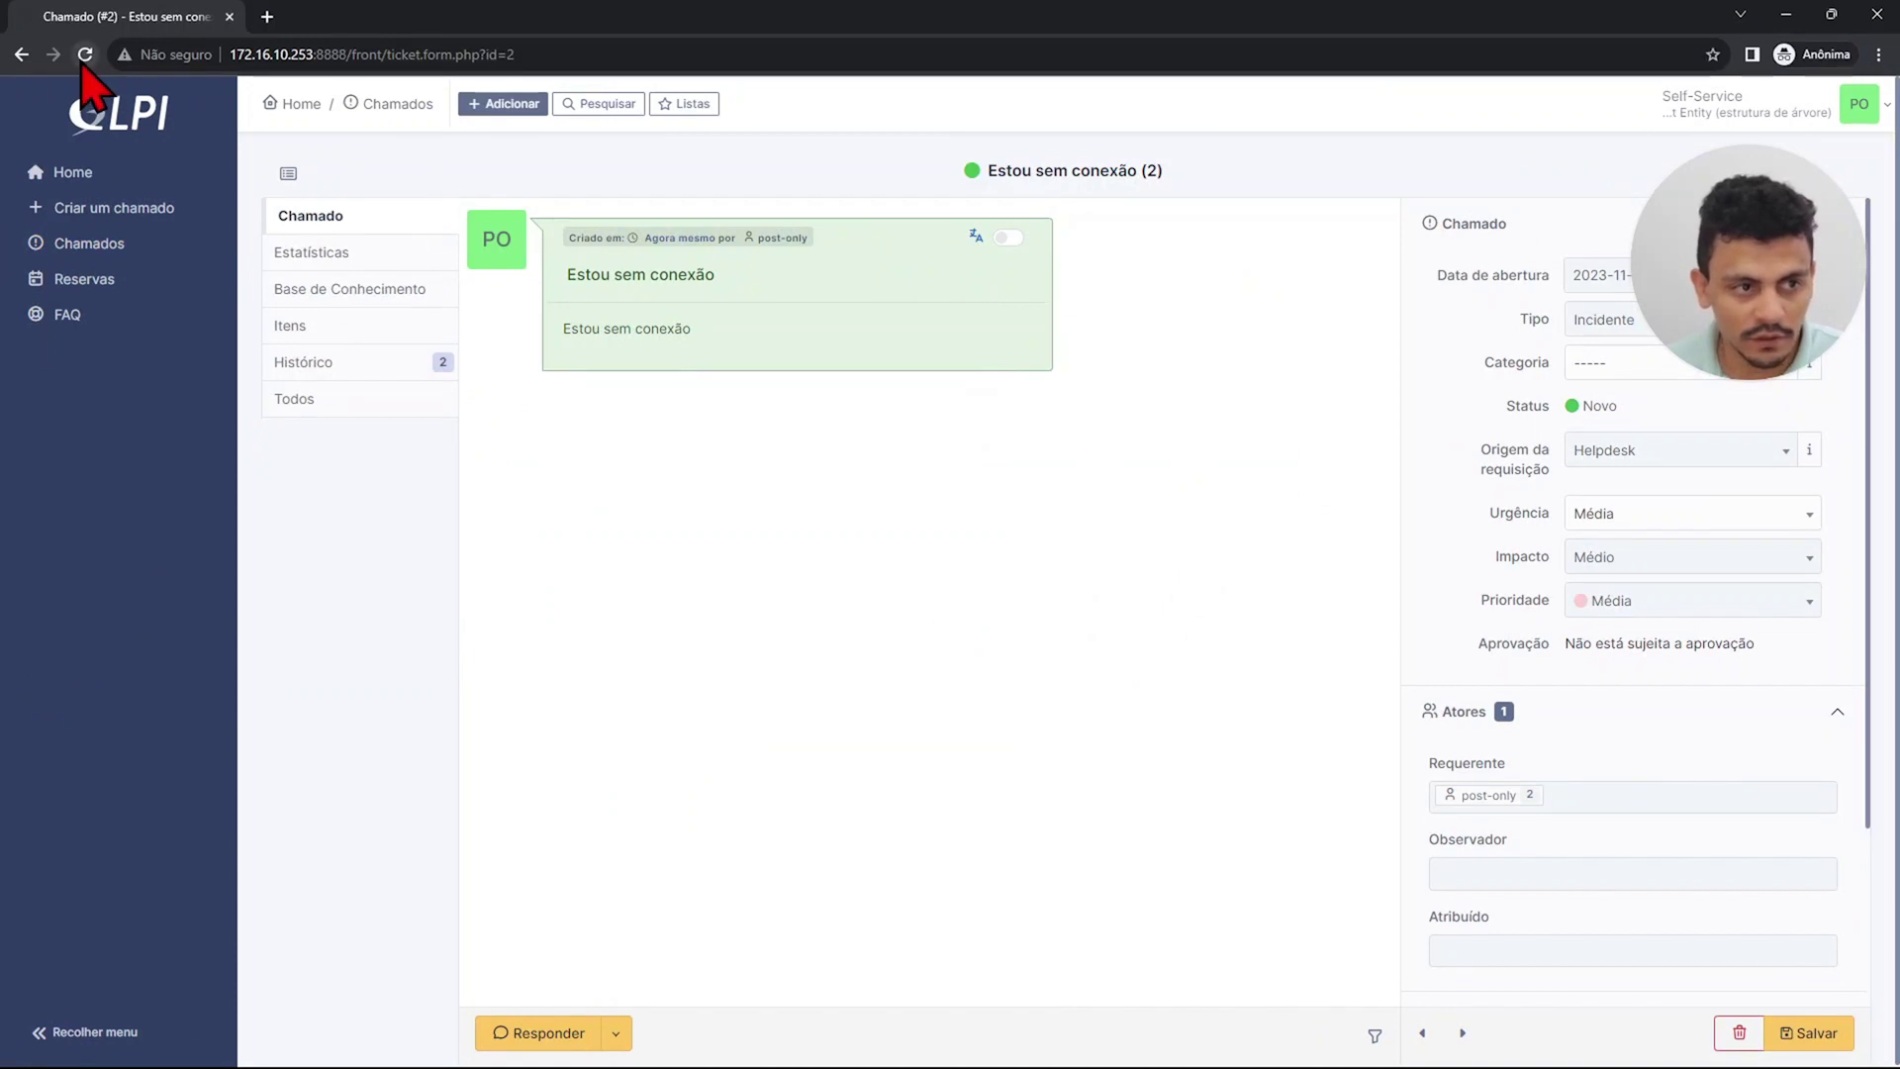
pyautogui.click(85, 55)
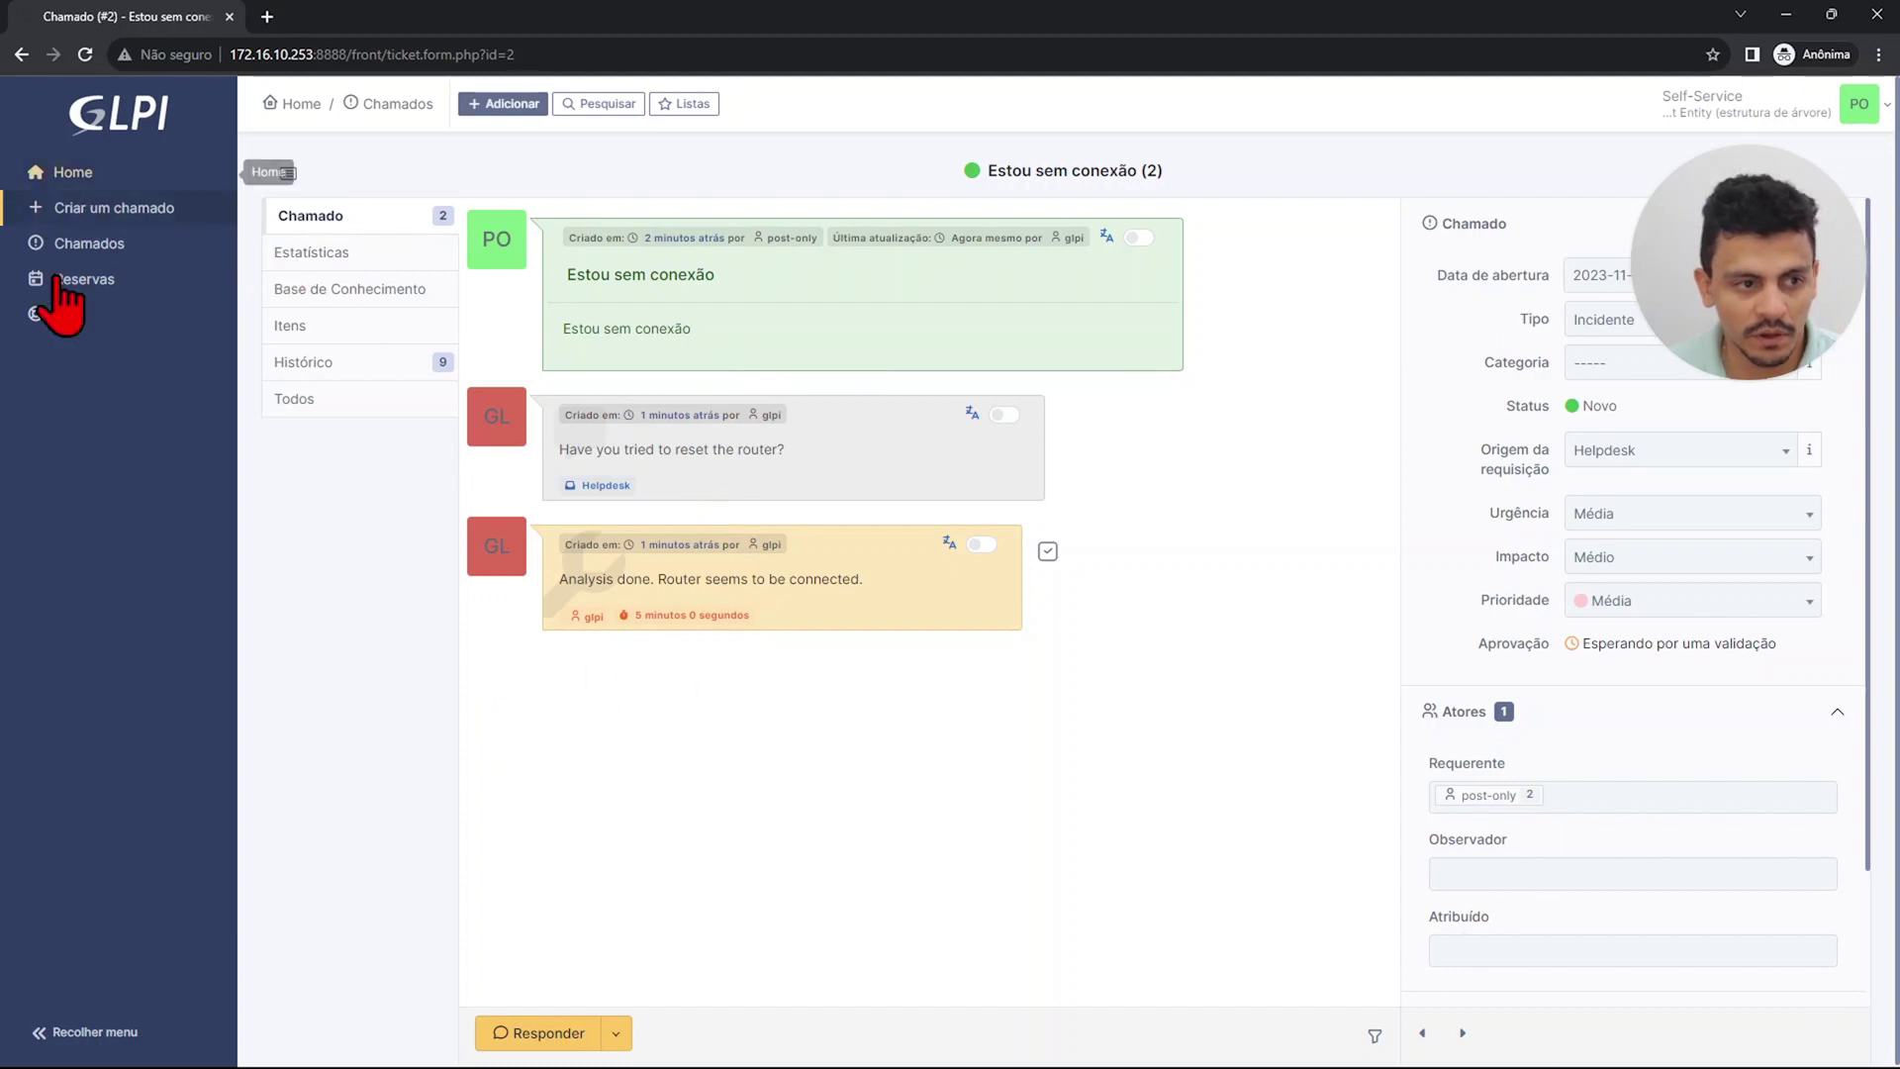
pyautogui.click(1766, 126)
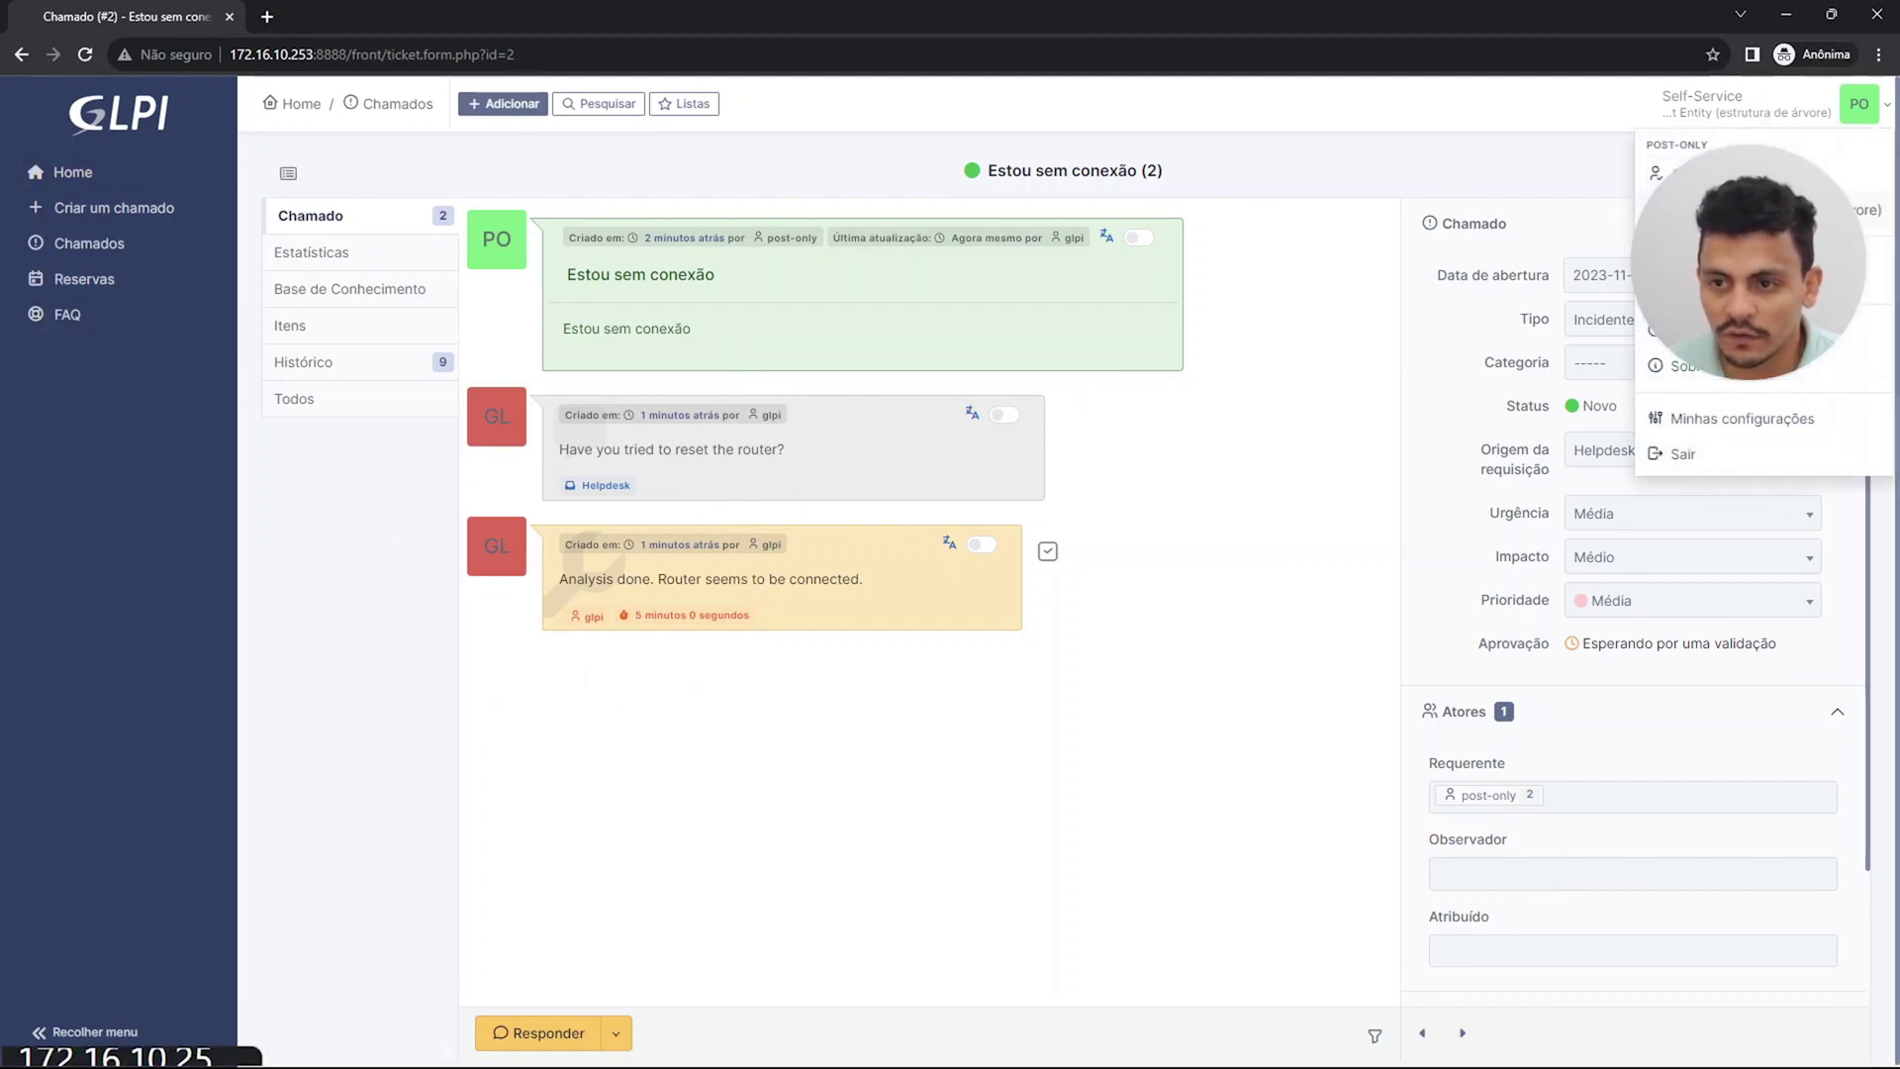
pyautogui.click(1163, 649)
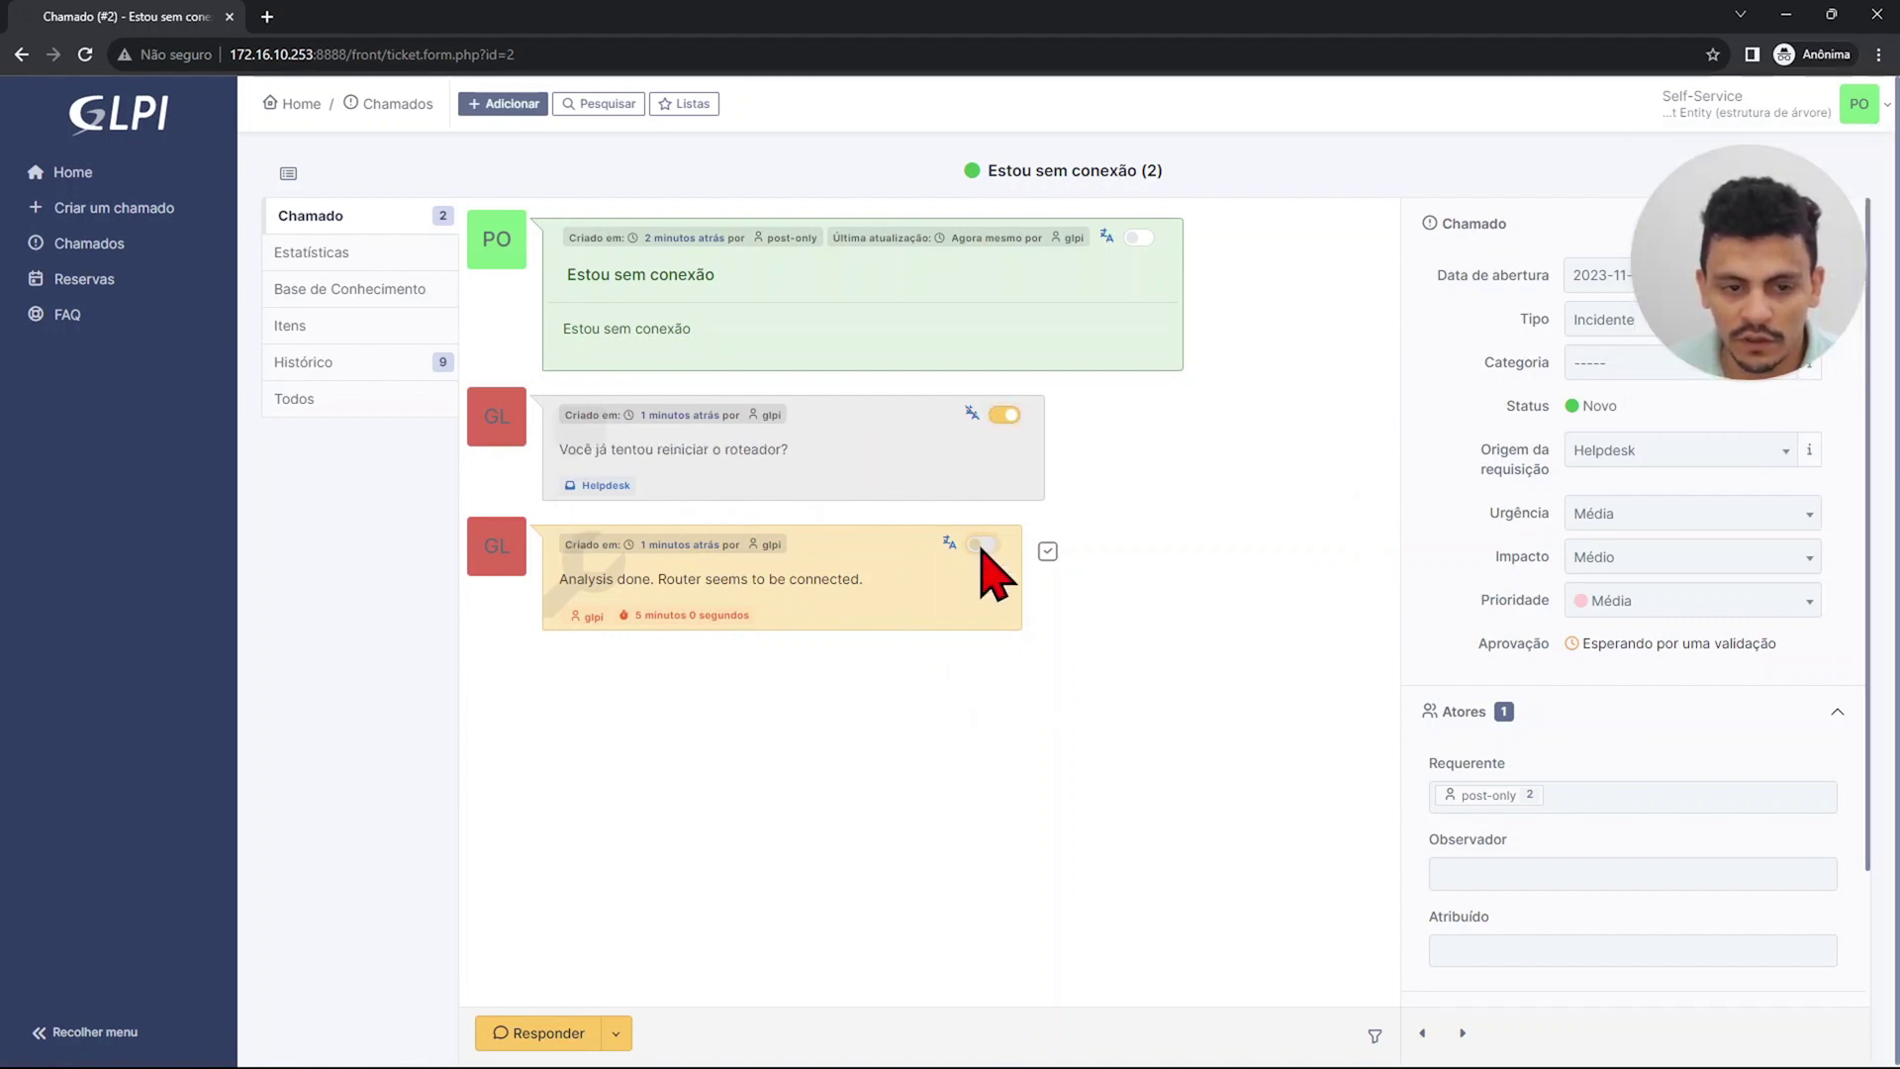
pyautogui.click(1814, 112)
# Switch the interface language to Deutsch and translate the third followup into German.
pyautogui.click(1766, 330)
pyautogui.scroll(-1, 1781, 483)
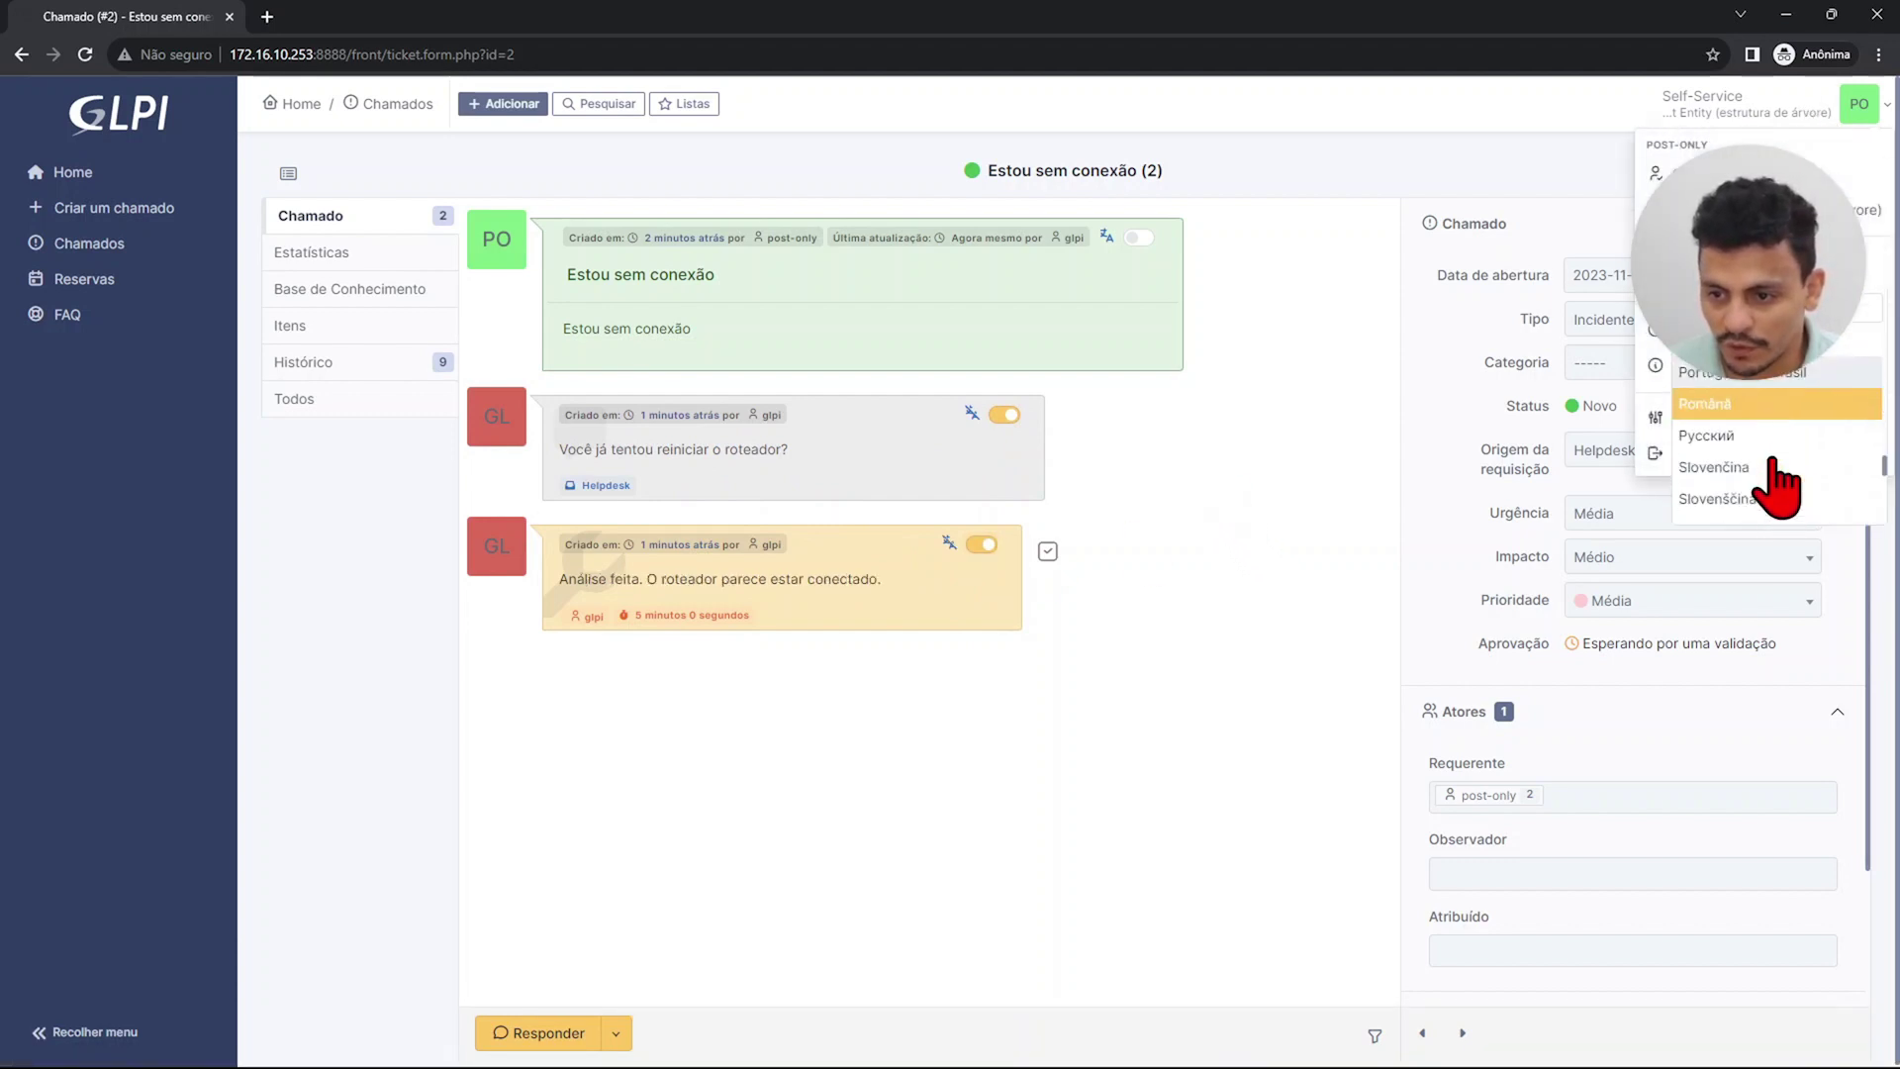
pyautogui.scroll(-2, 1781, 482)
pyautogui.scroll(-2, 1781, 483)
pyautogui.scroll(2, 1781, 483)
pyautogui.scroll(2, 1782, 478)
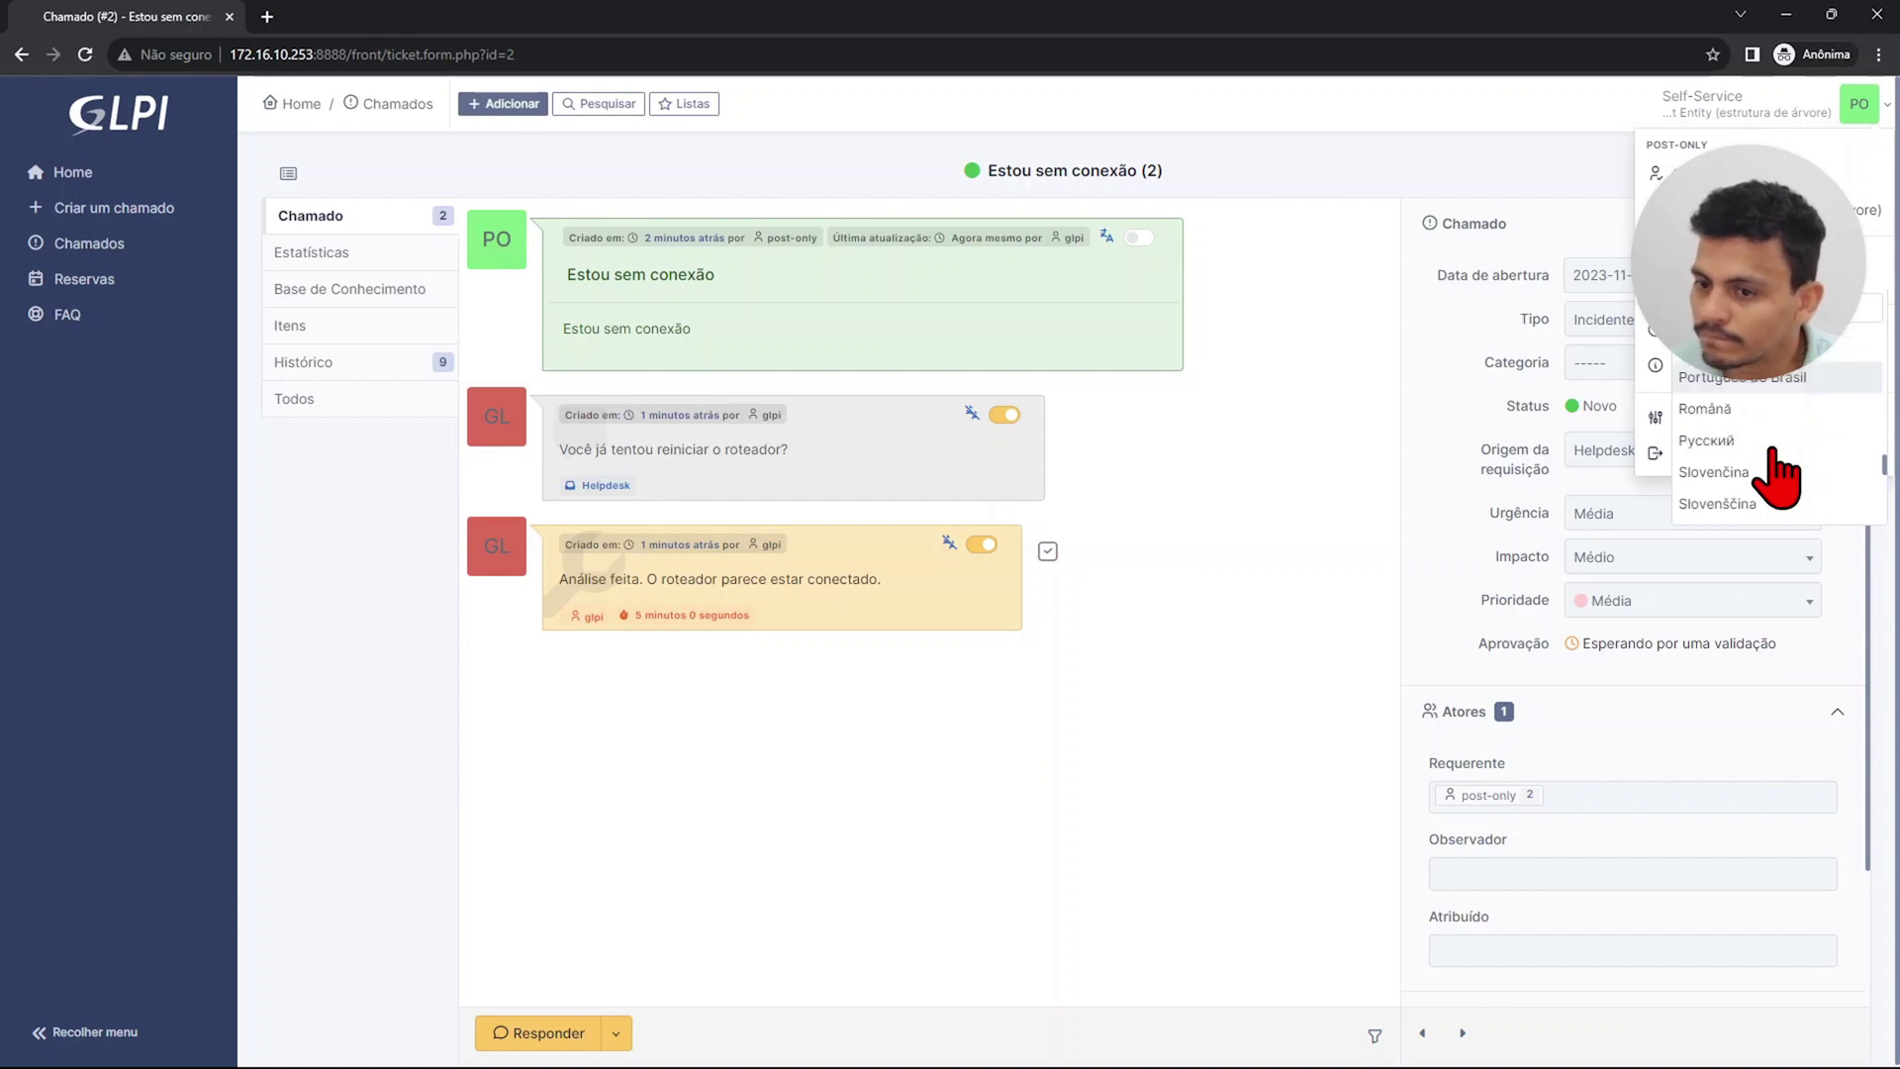
pyautogui.scroll(2, 1777, 472)
pyautogui.scroll(2, 1773, 457)
pyautogui.click(1773, 453)
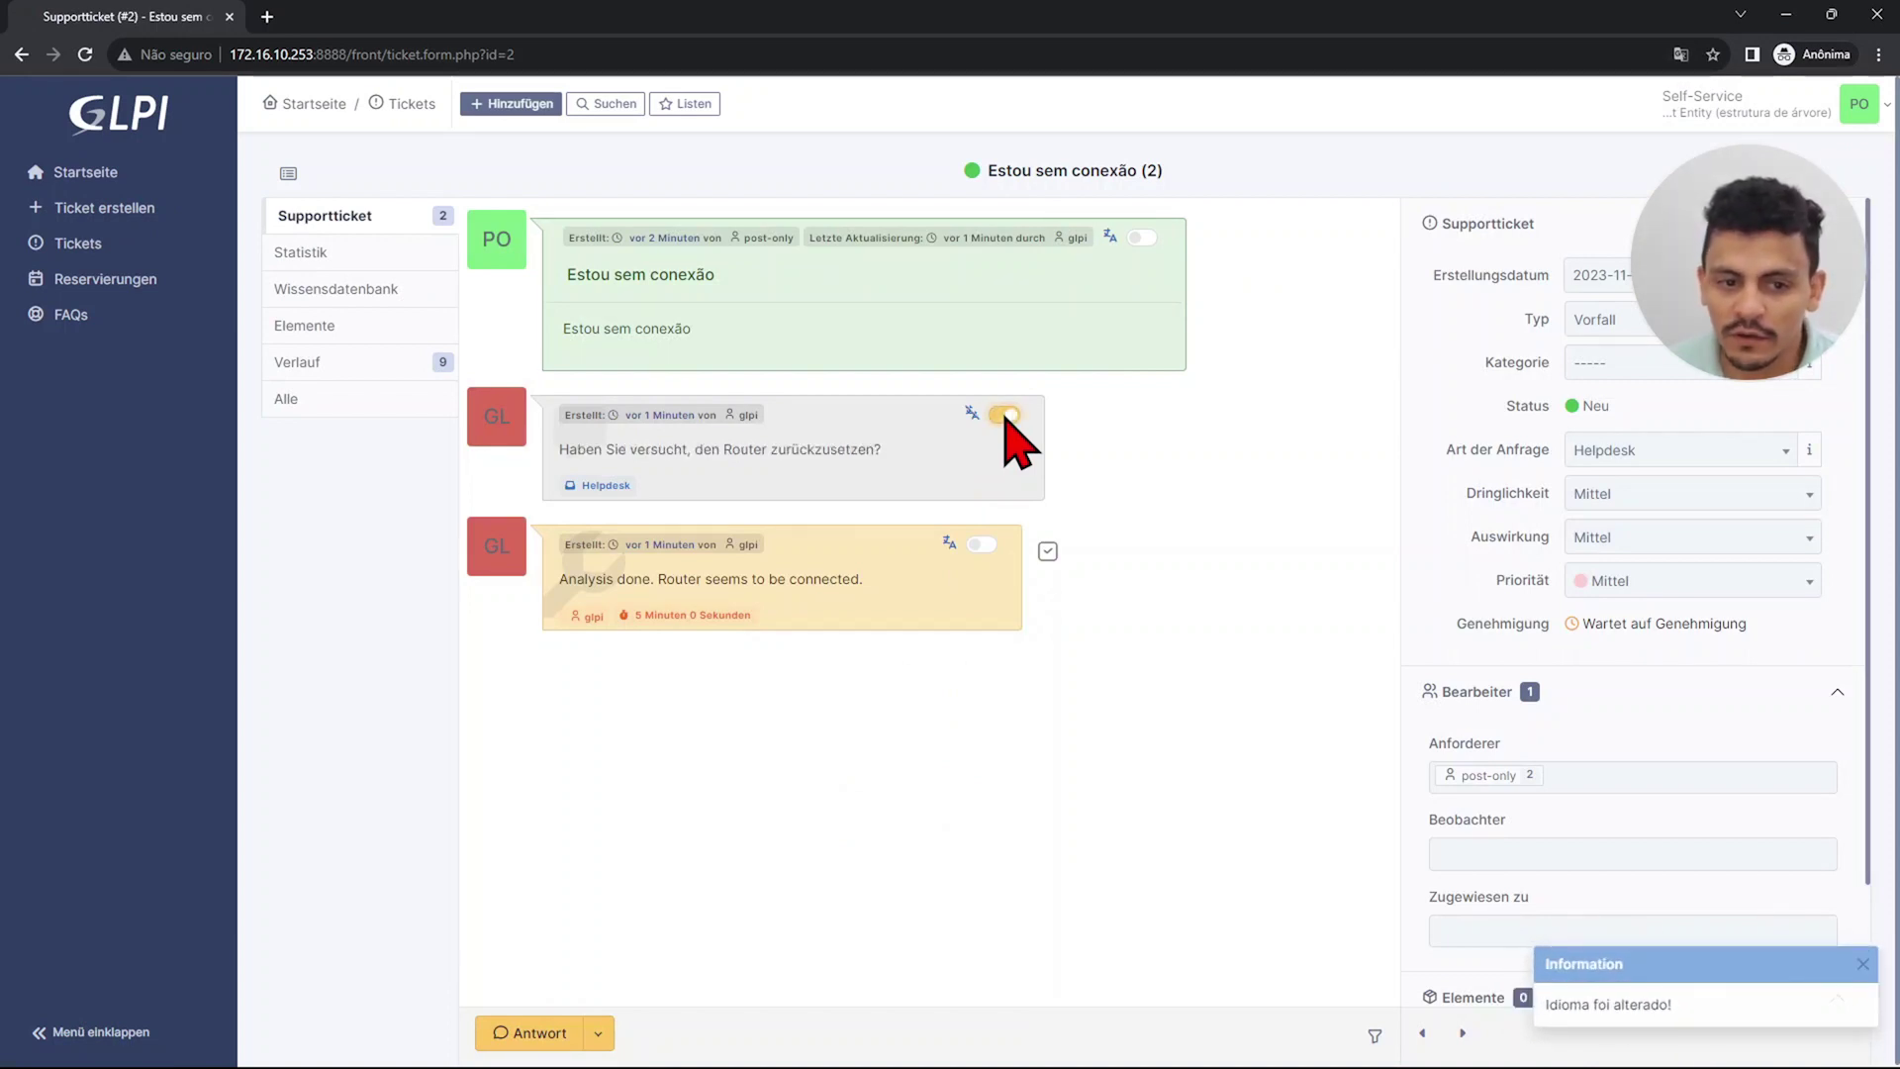
pyautogui.click(980, 545)
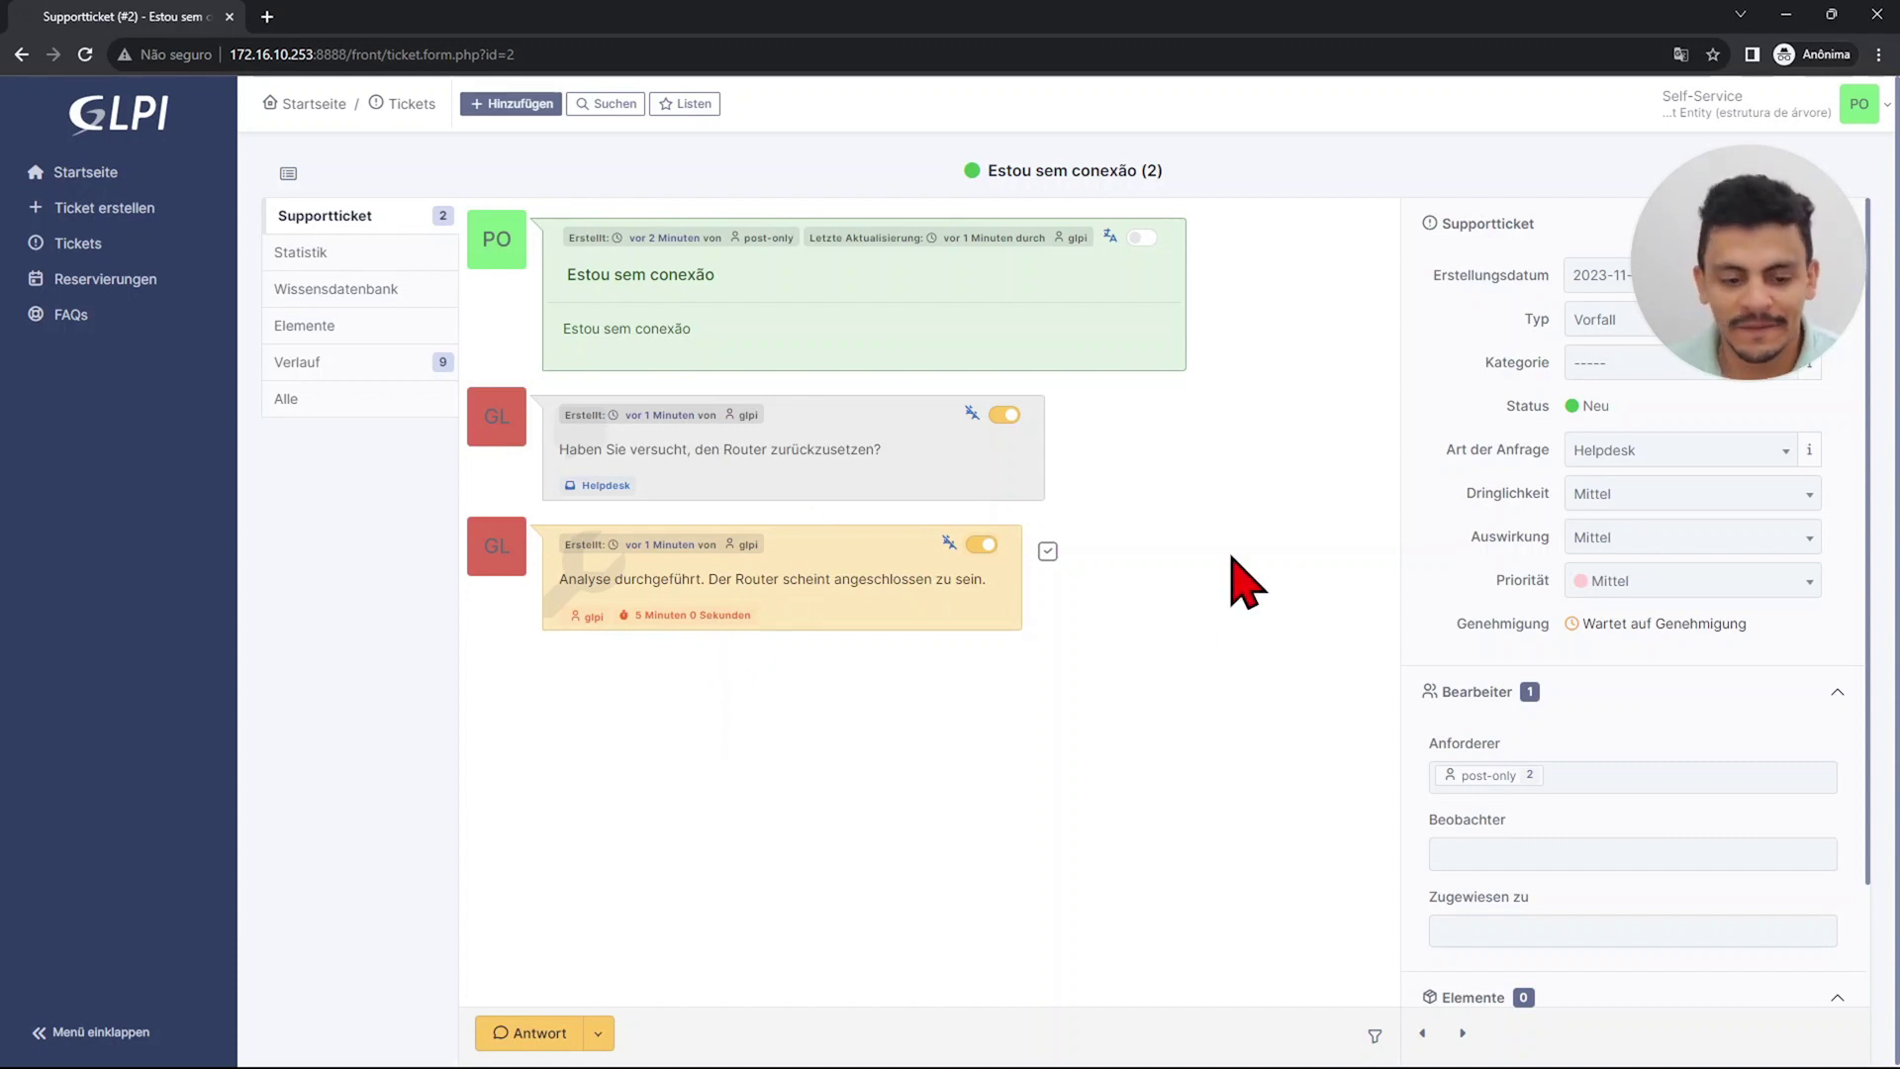
pyautogui.click(591, 1036)
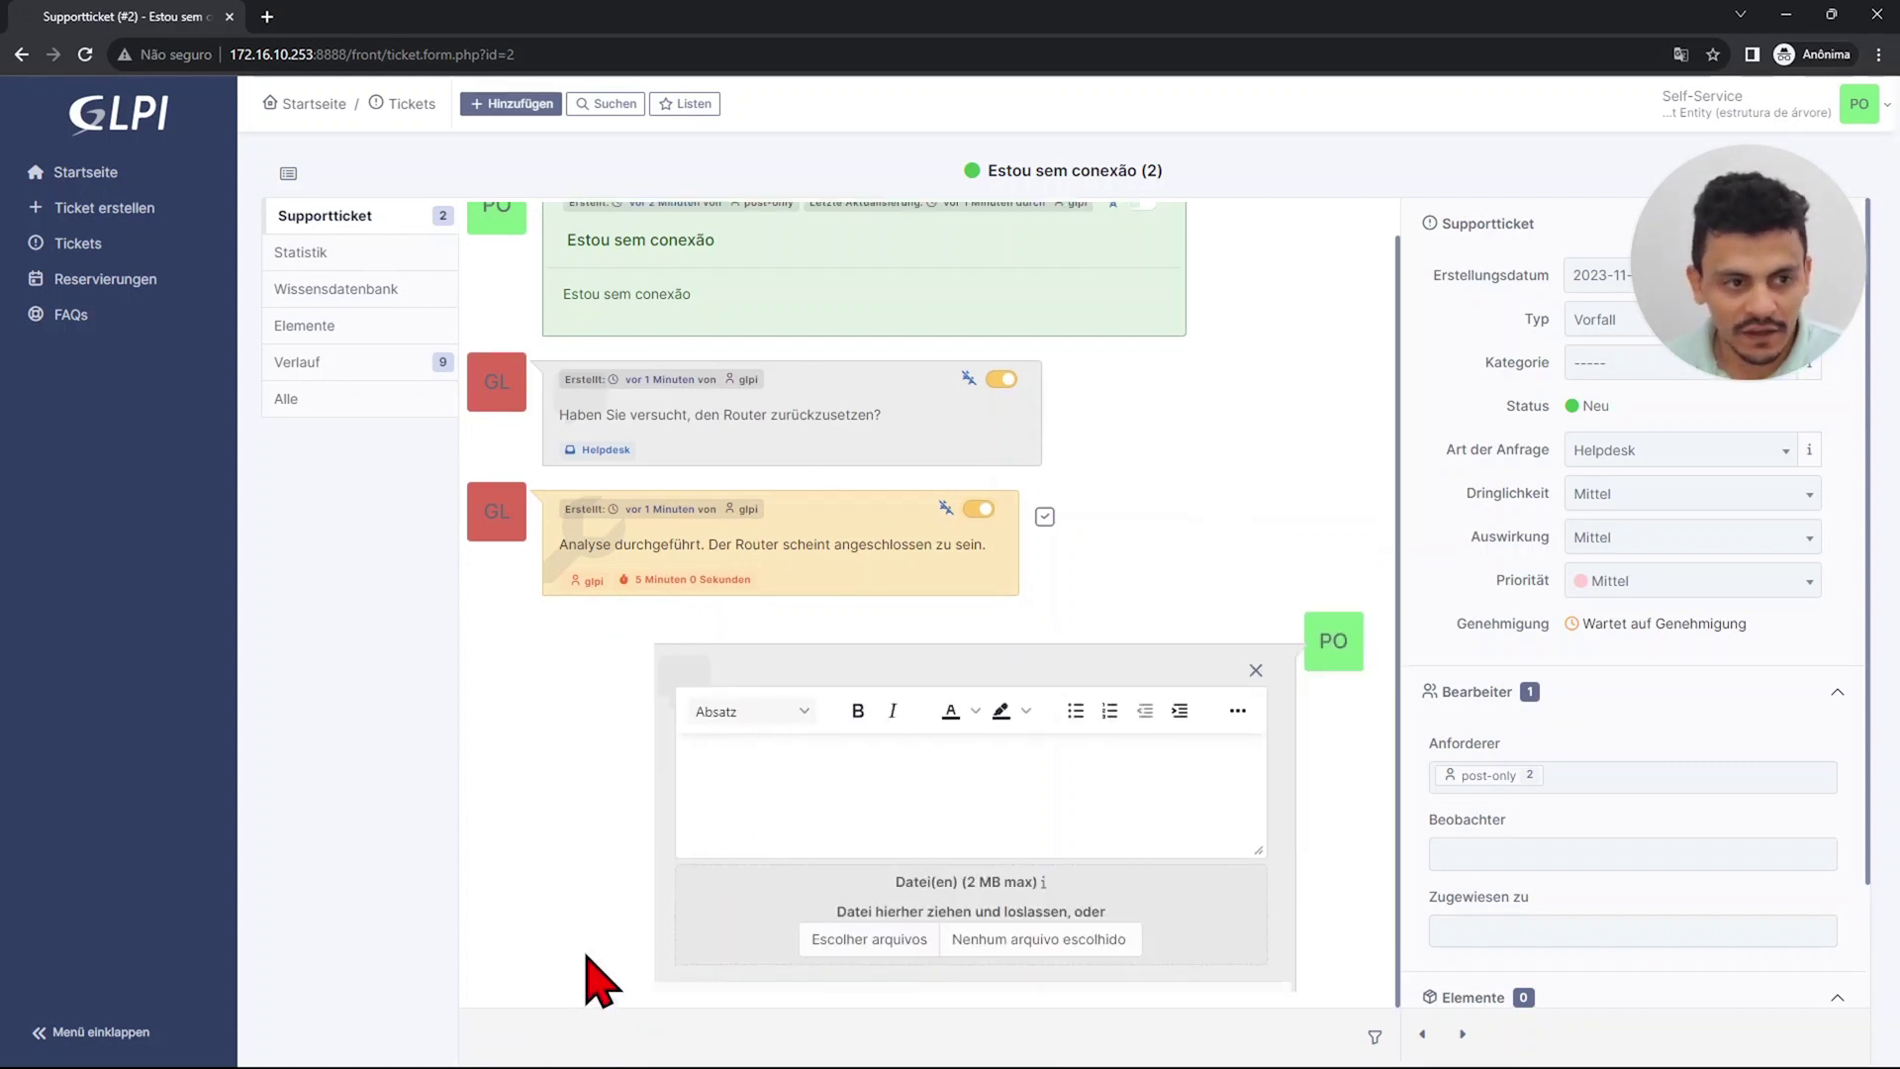
# Switch the interface language back to Português.
pyautogui.press('capslock')
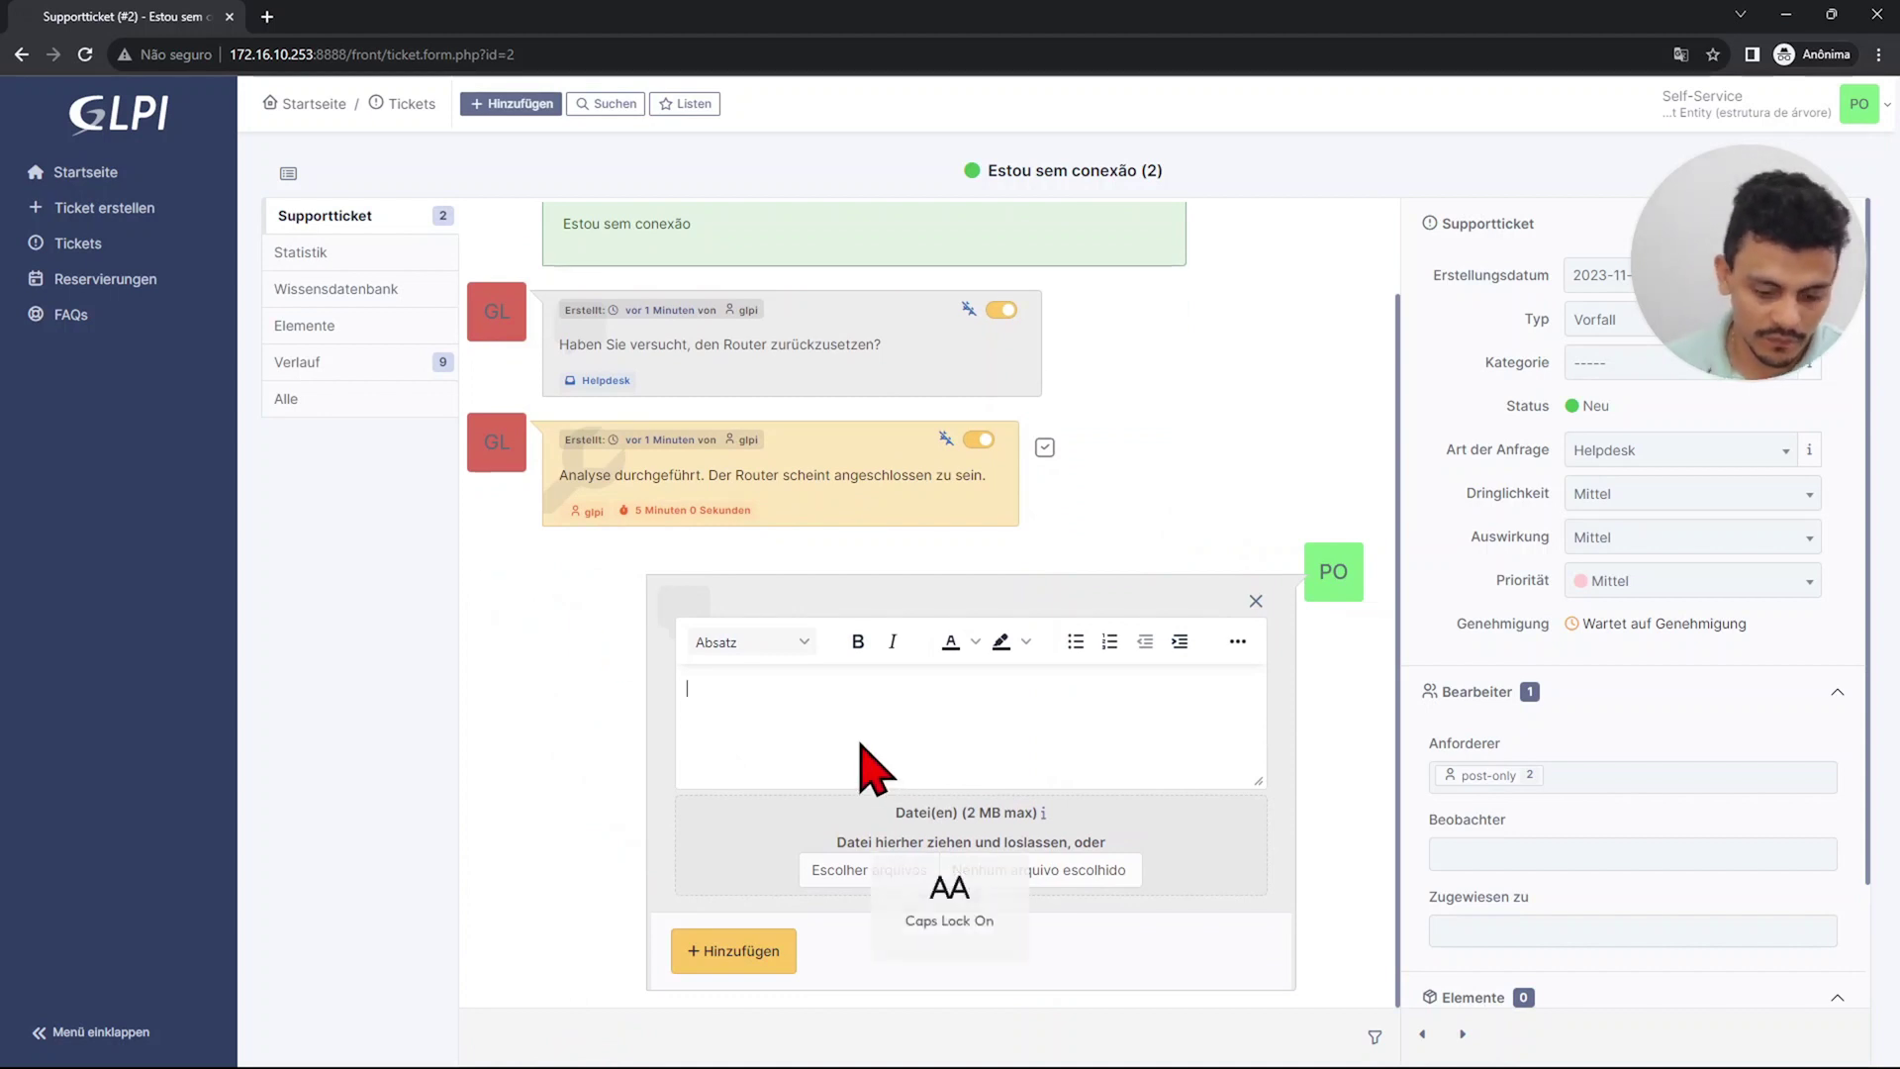
pyautogui.click(1856, 104)
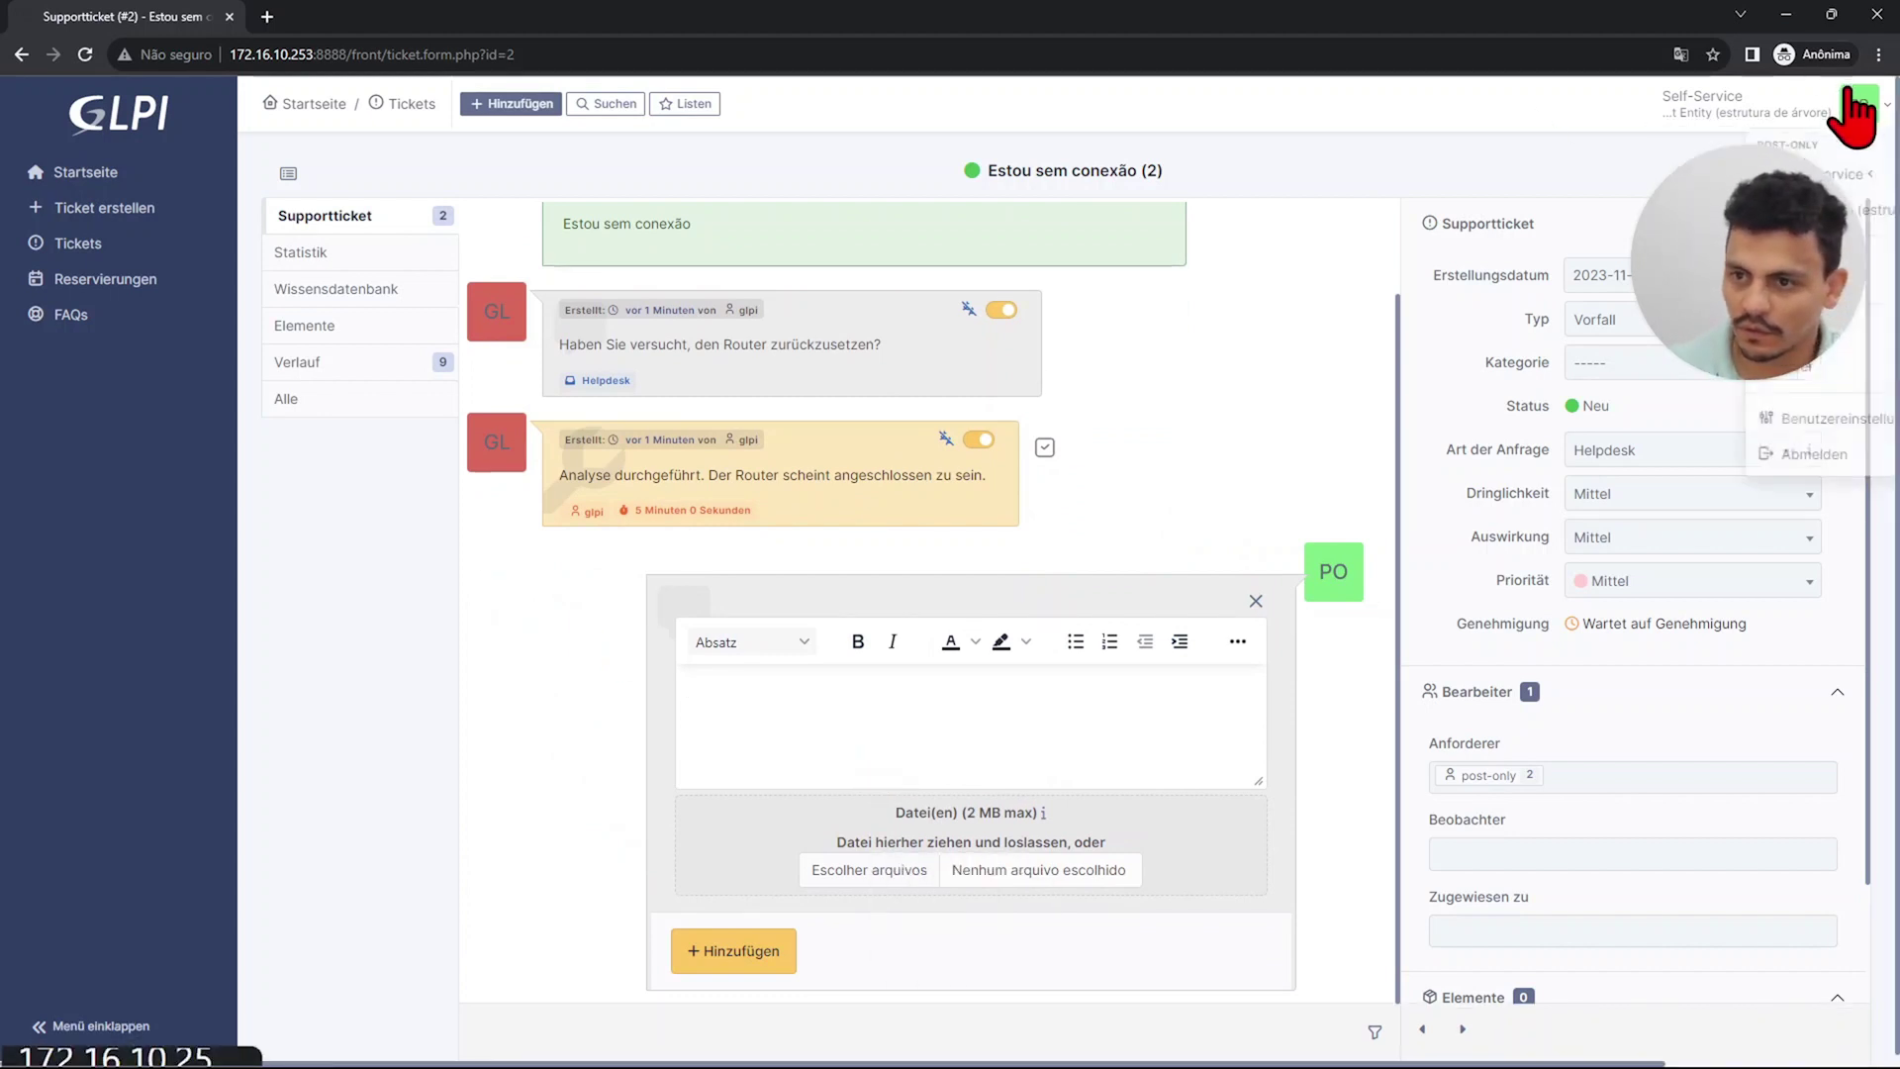
pyautogui.click(1752, 312)
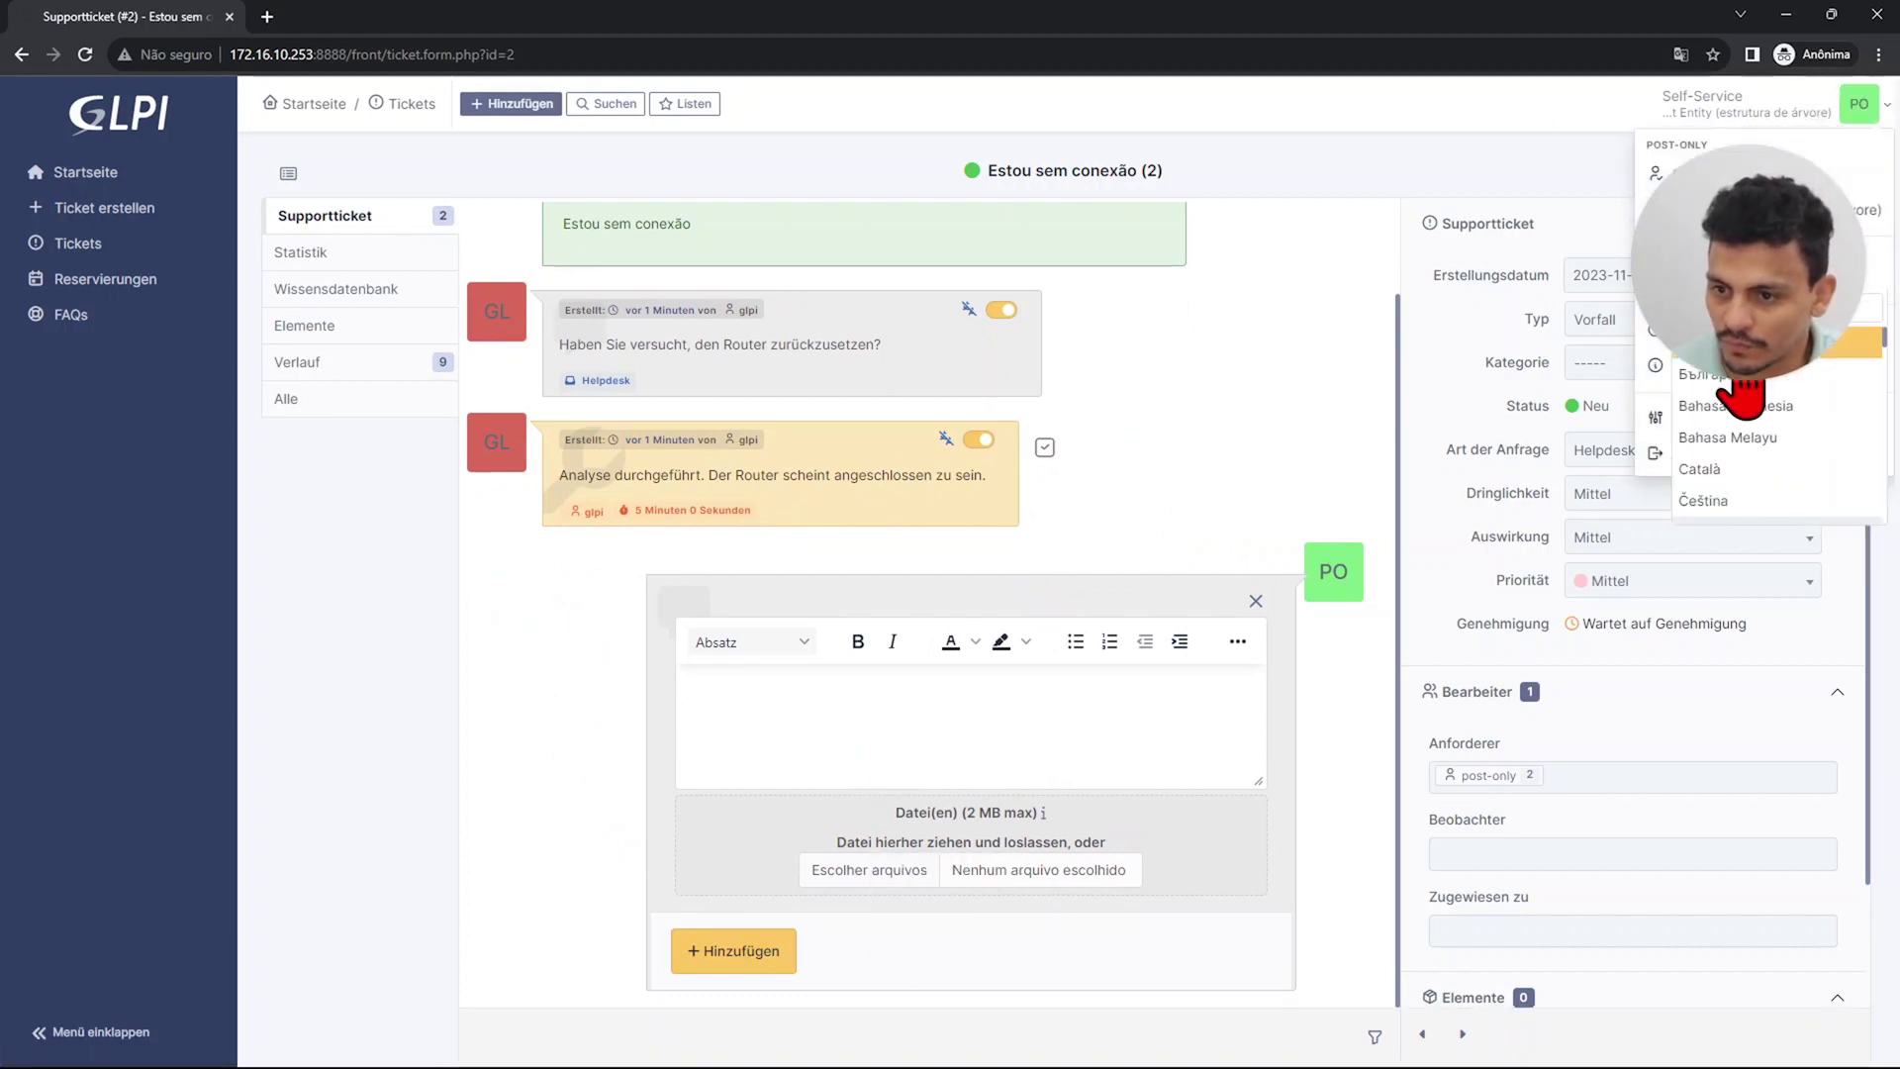
pyautogui.press('Return')
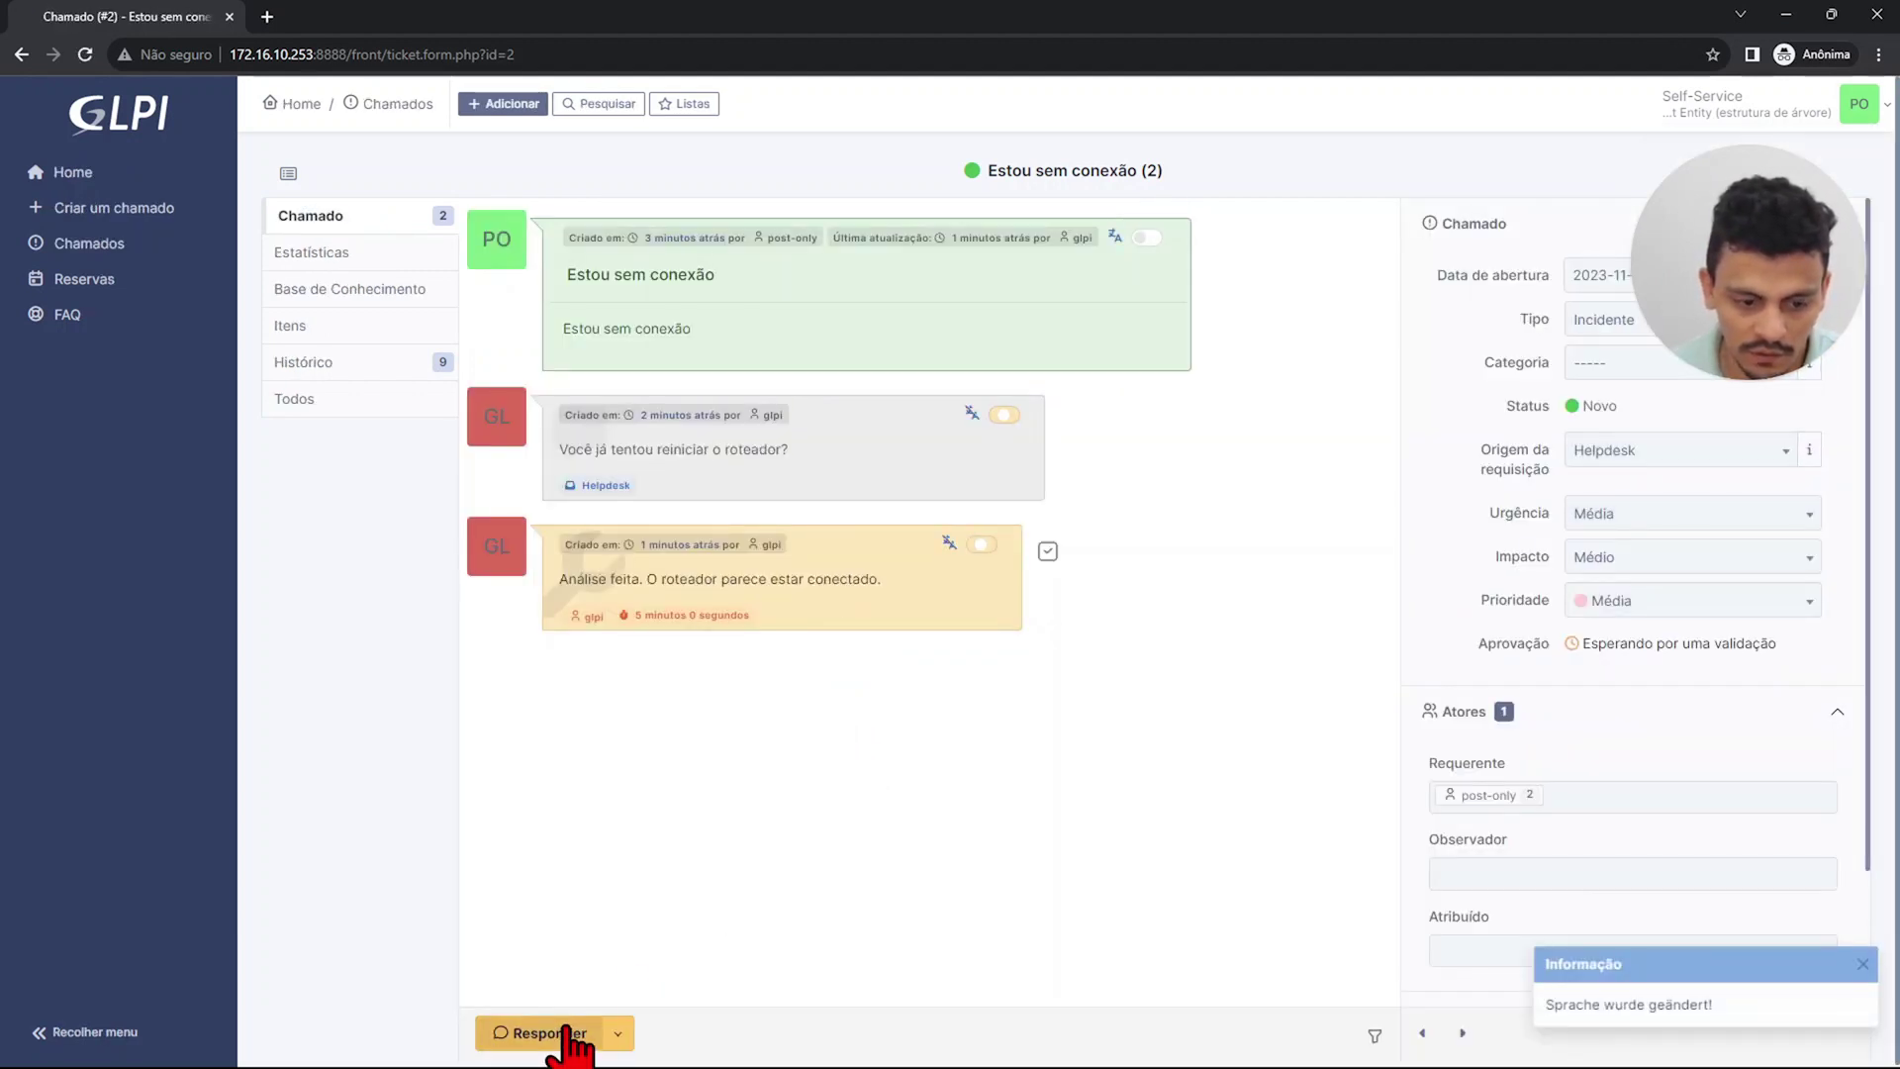
# Post the reply 'Funcionou. Obrigado' on ticket 2 and log out.
pyautogui.click(566, 1037)
pyautogui.press('capslock')
pyautogui.write('Funcionou. Obrigado')
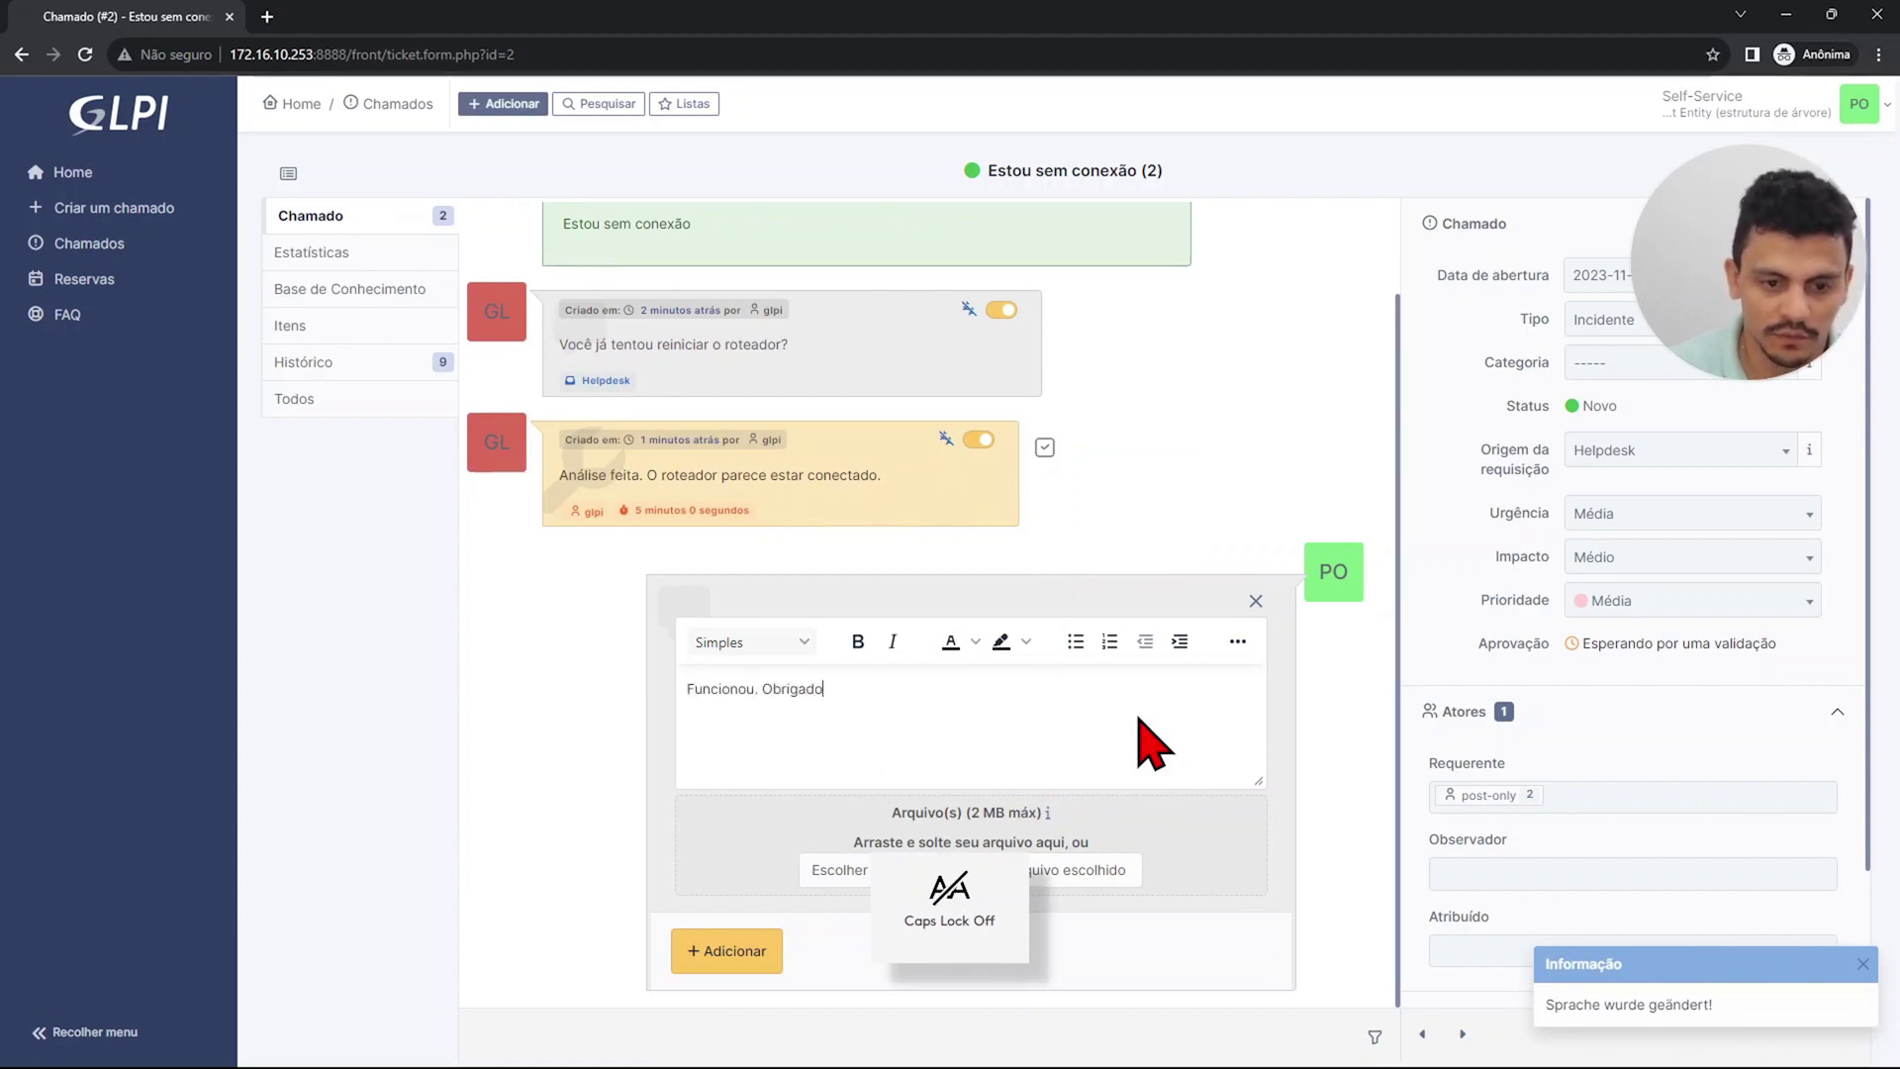
pyautogui.click(695, 950)
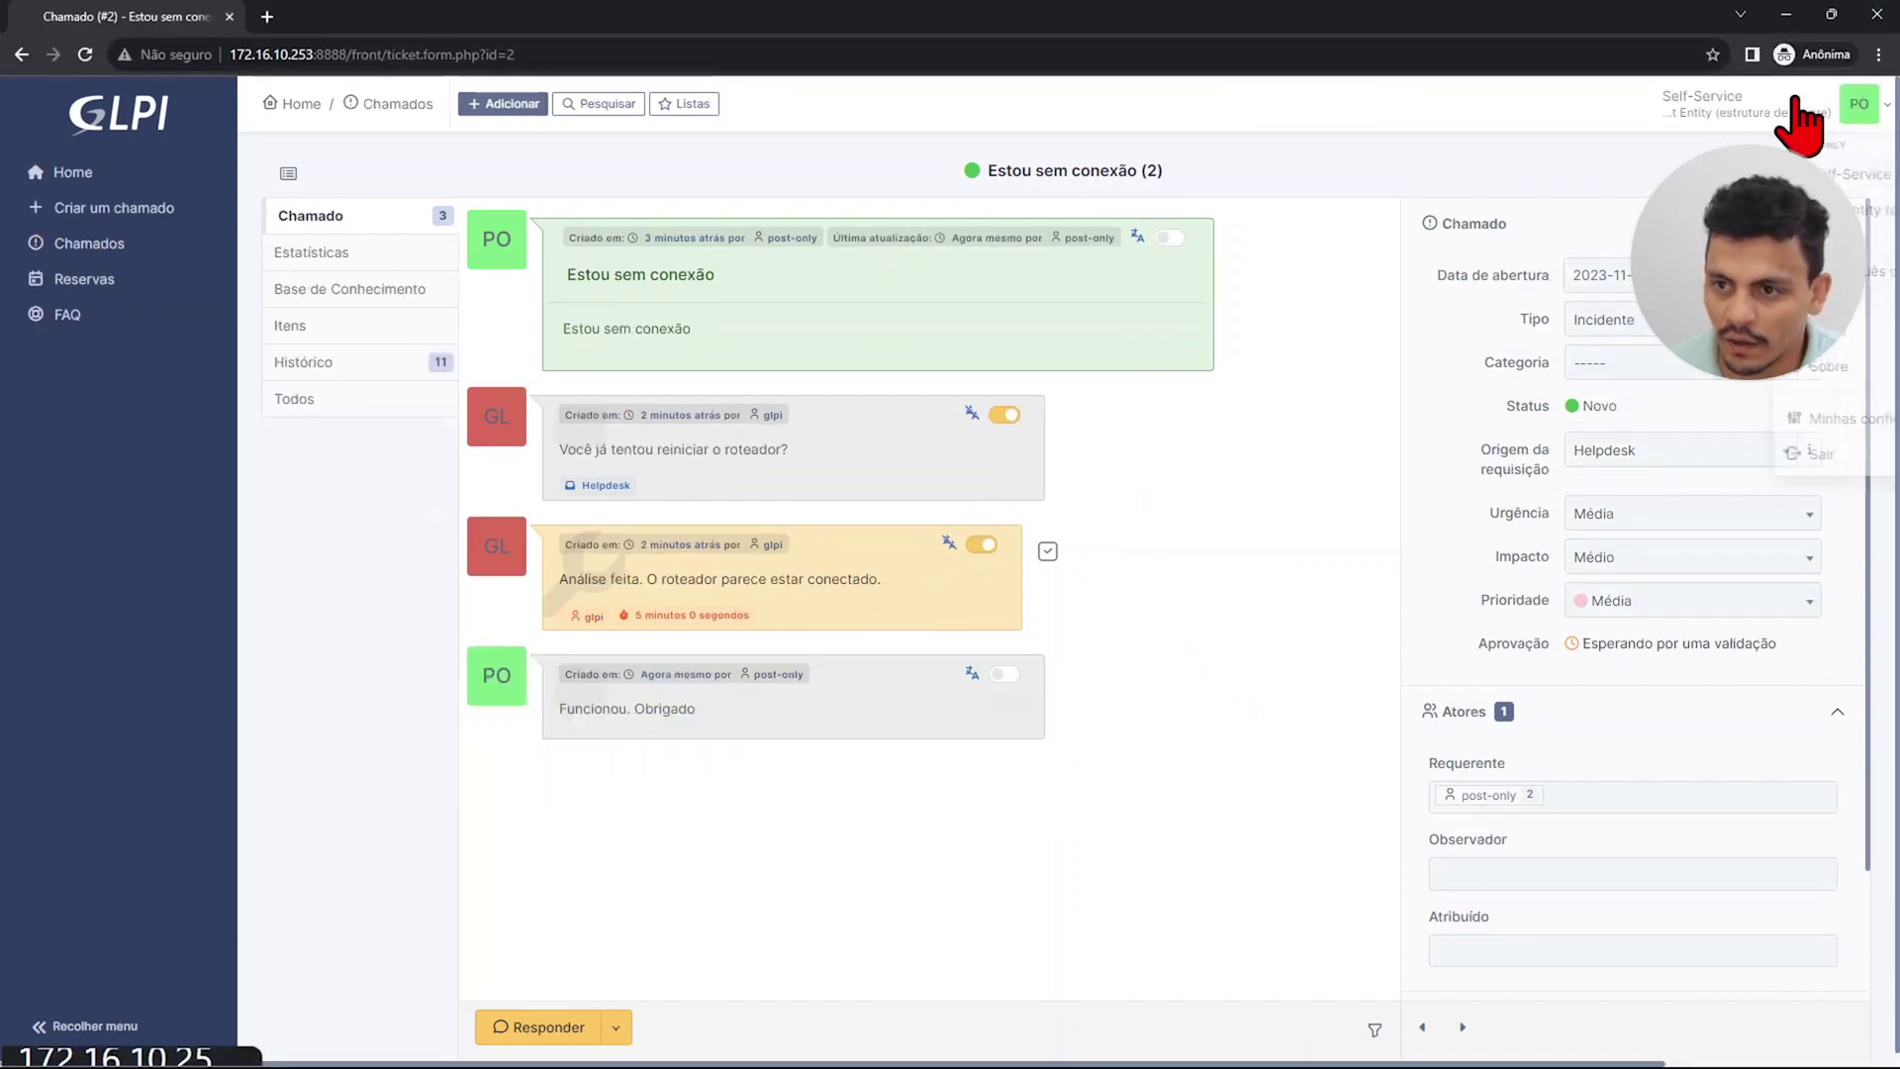
pyautogui.click(1781, 101)
pyautogui.click(1731, 457)
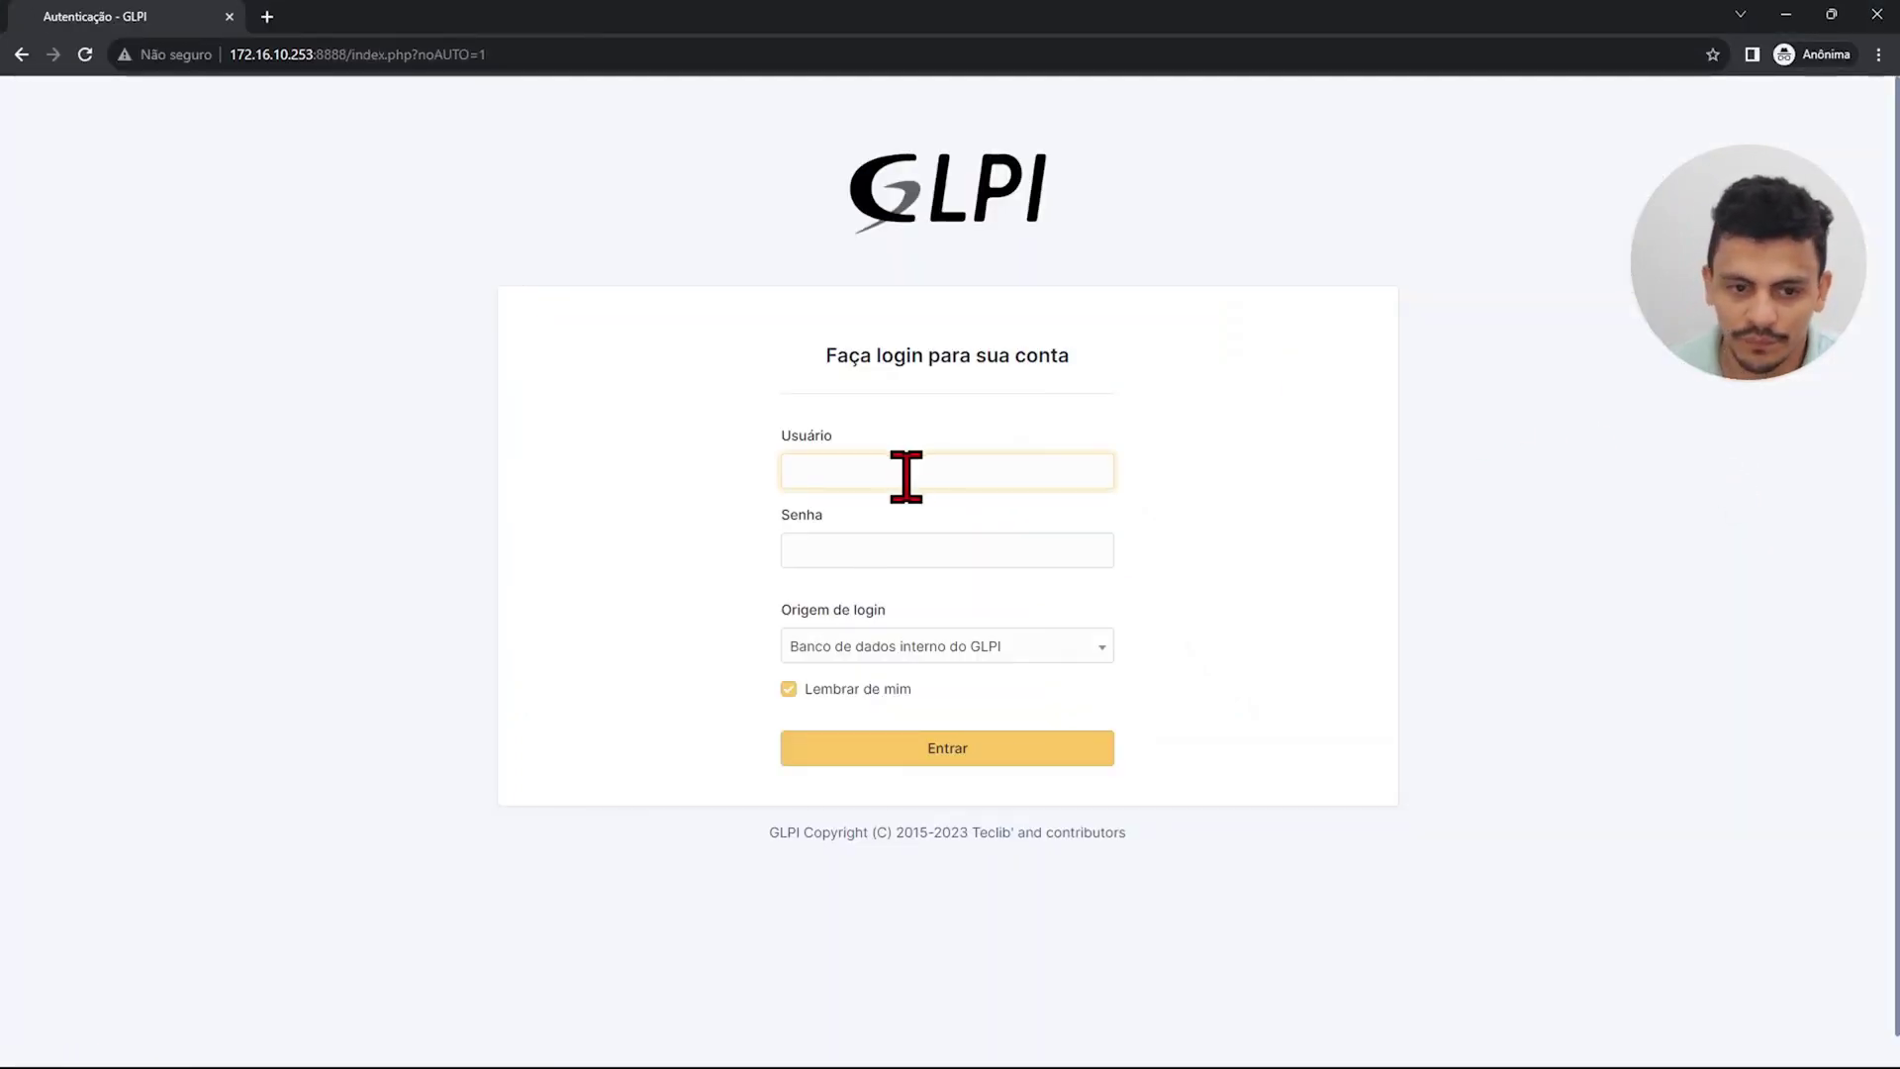
pyautogui.write('normal')
# Log in as the validator and open ticket 2's timeline from Vos tickets à valider.
pyautogui.press('Tab')
pyautogui.write('n')
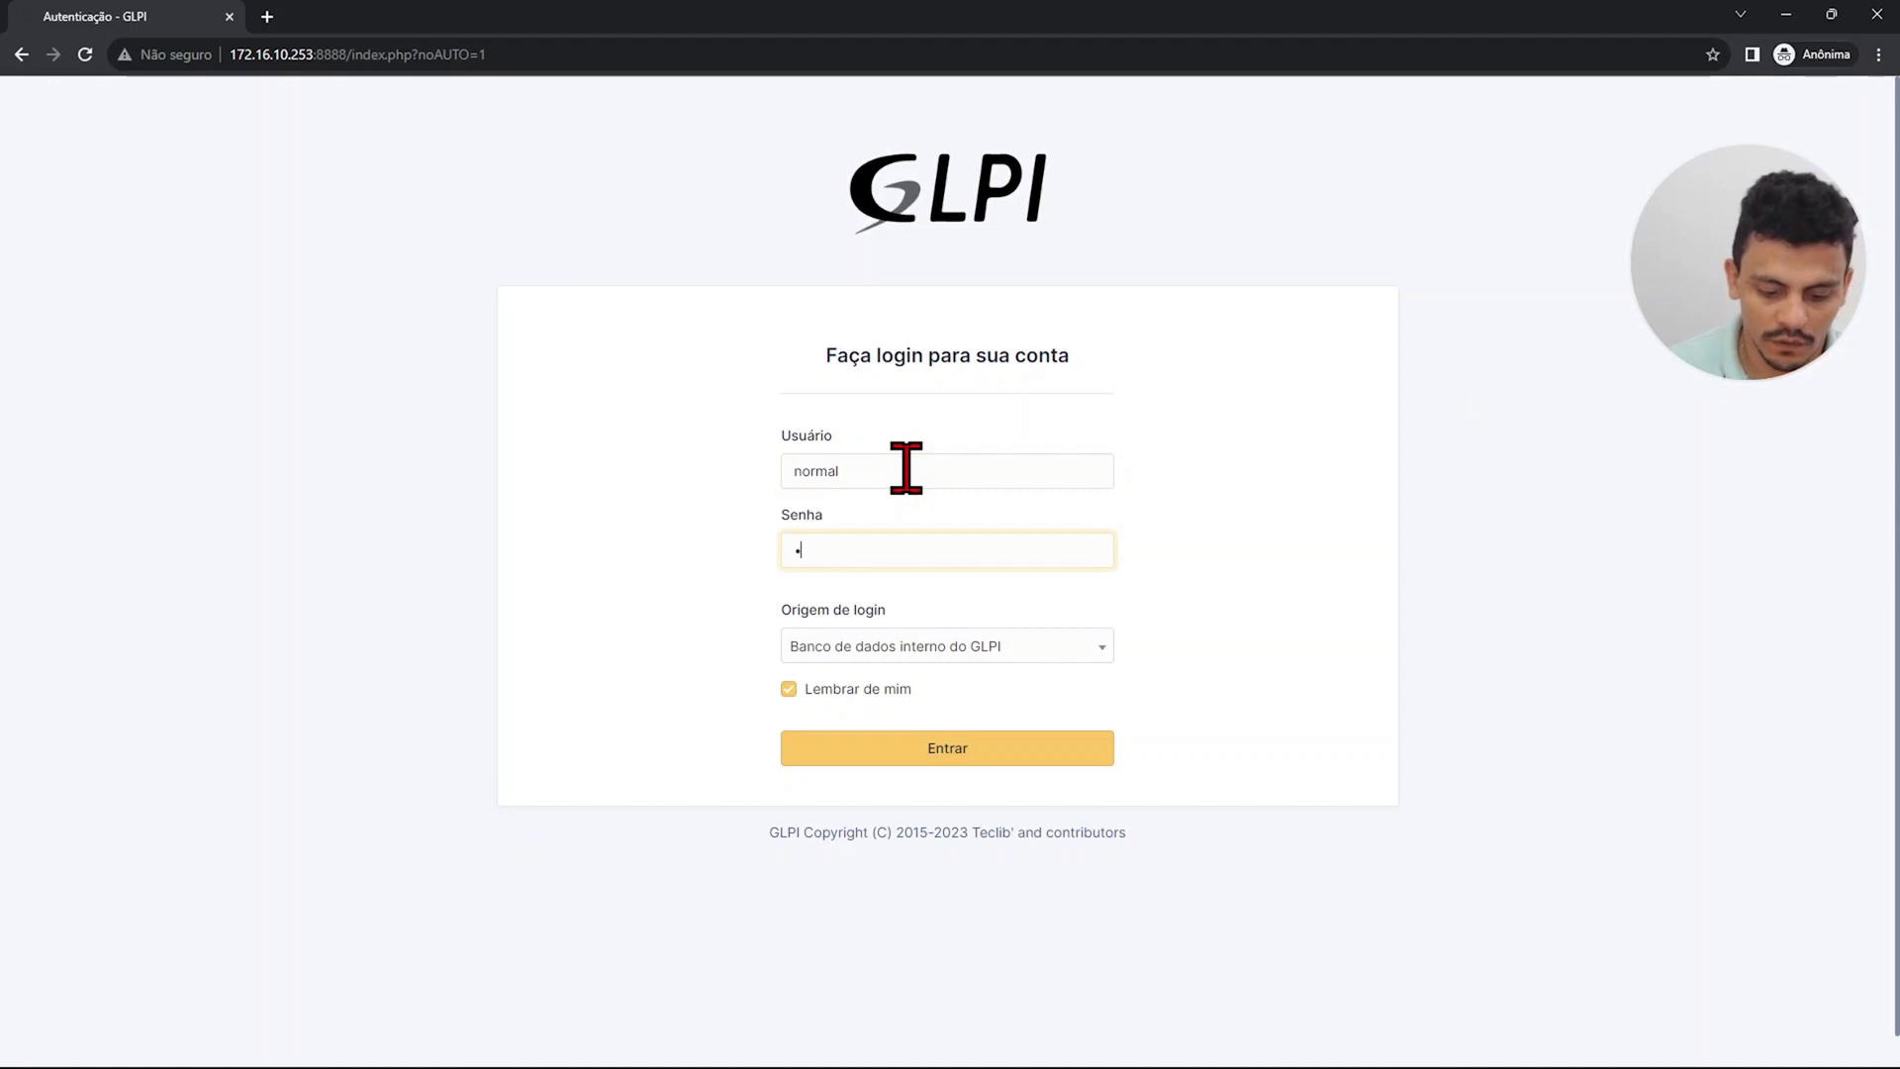
pyautogui.press('Return')
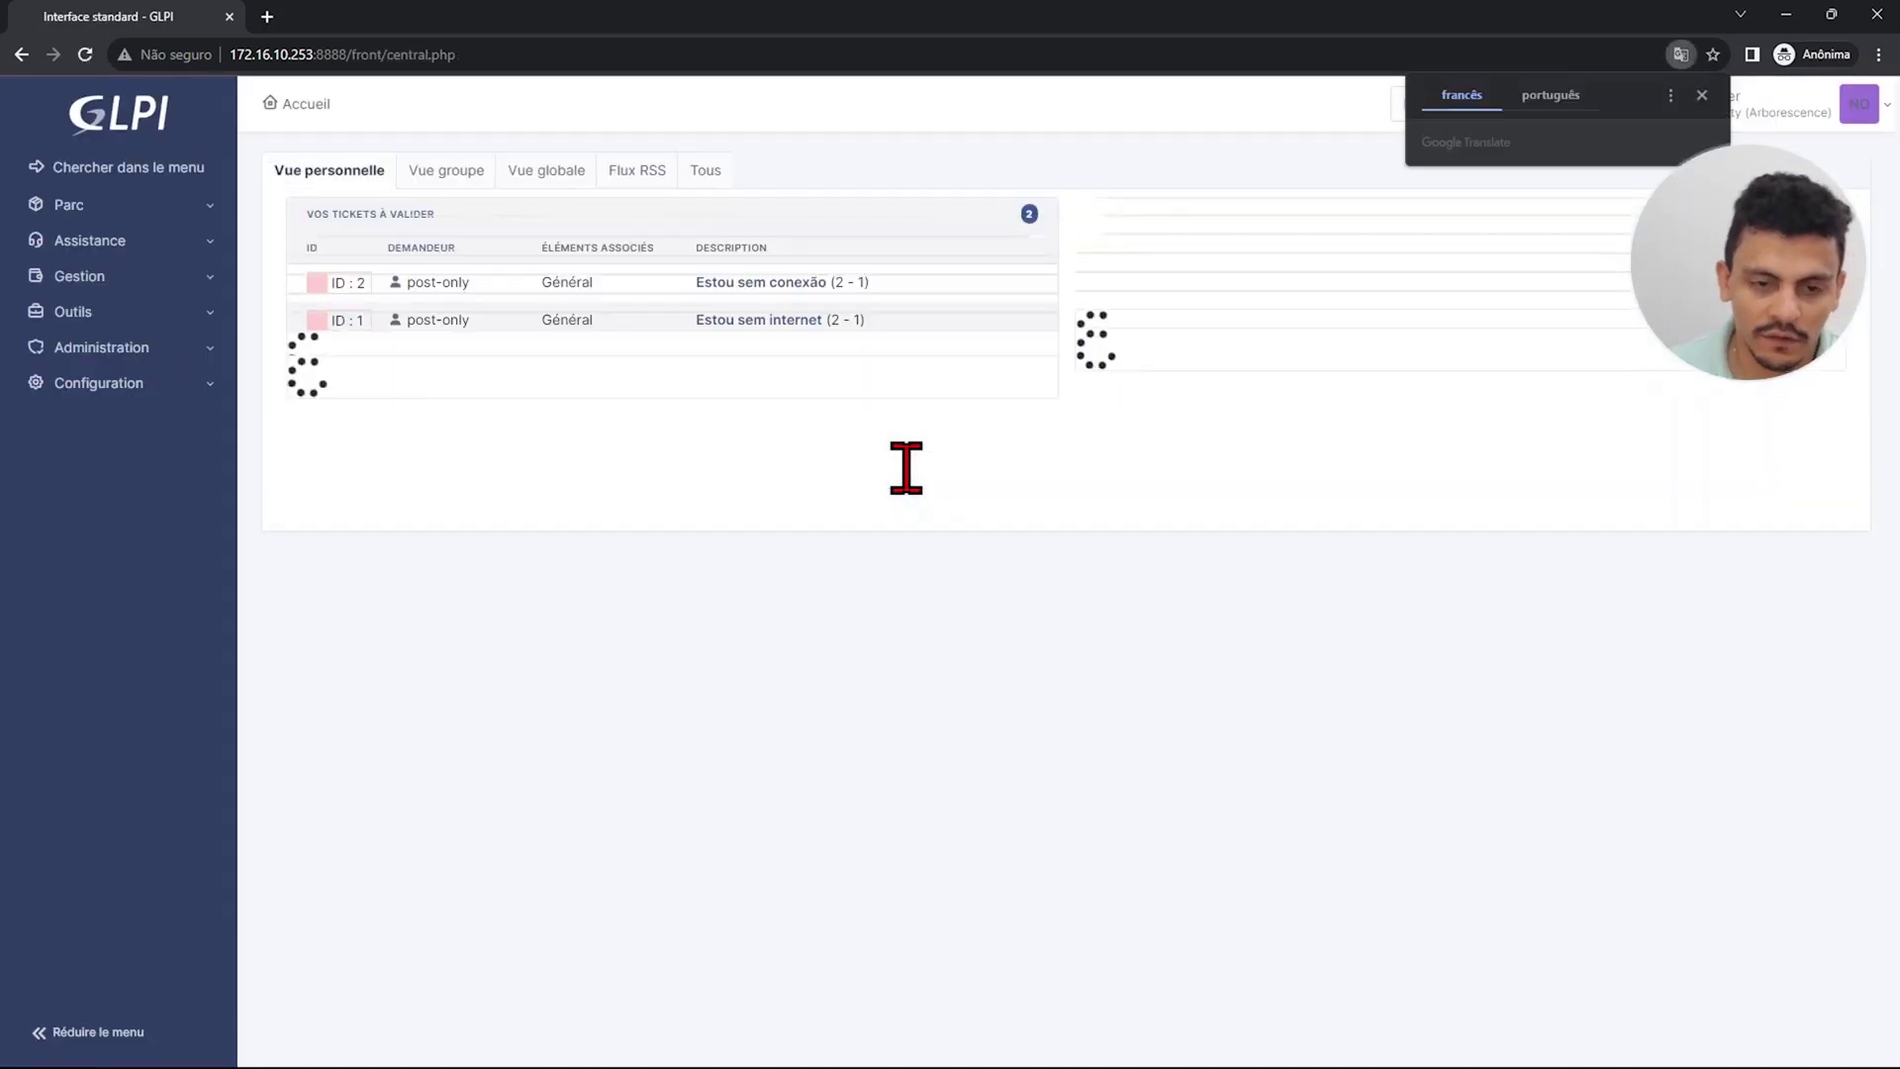
pyautogui.click(755, 281)
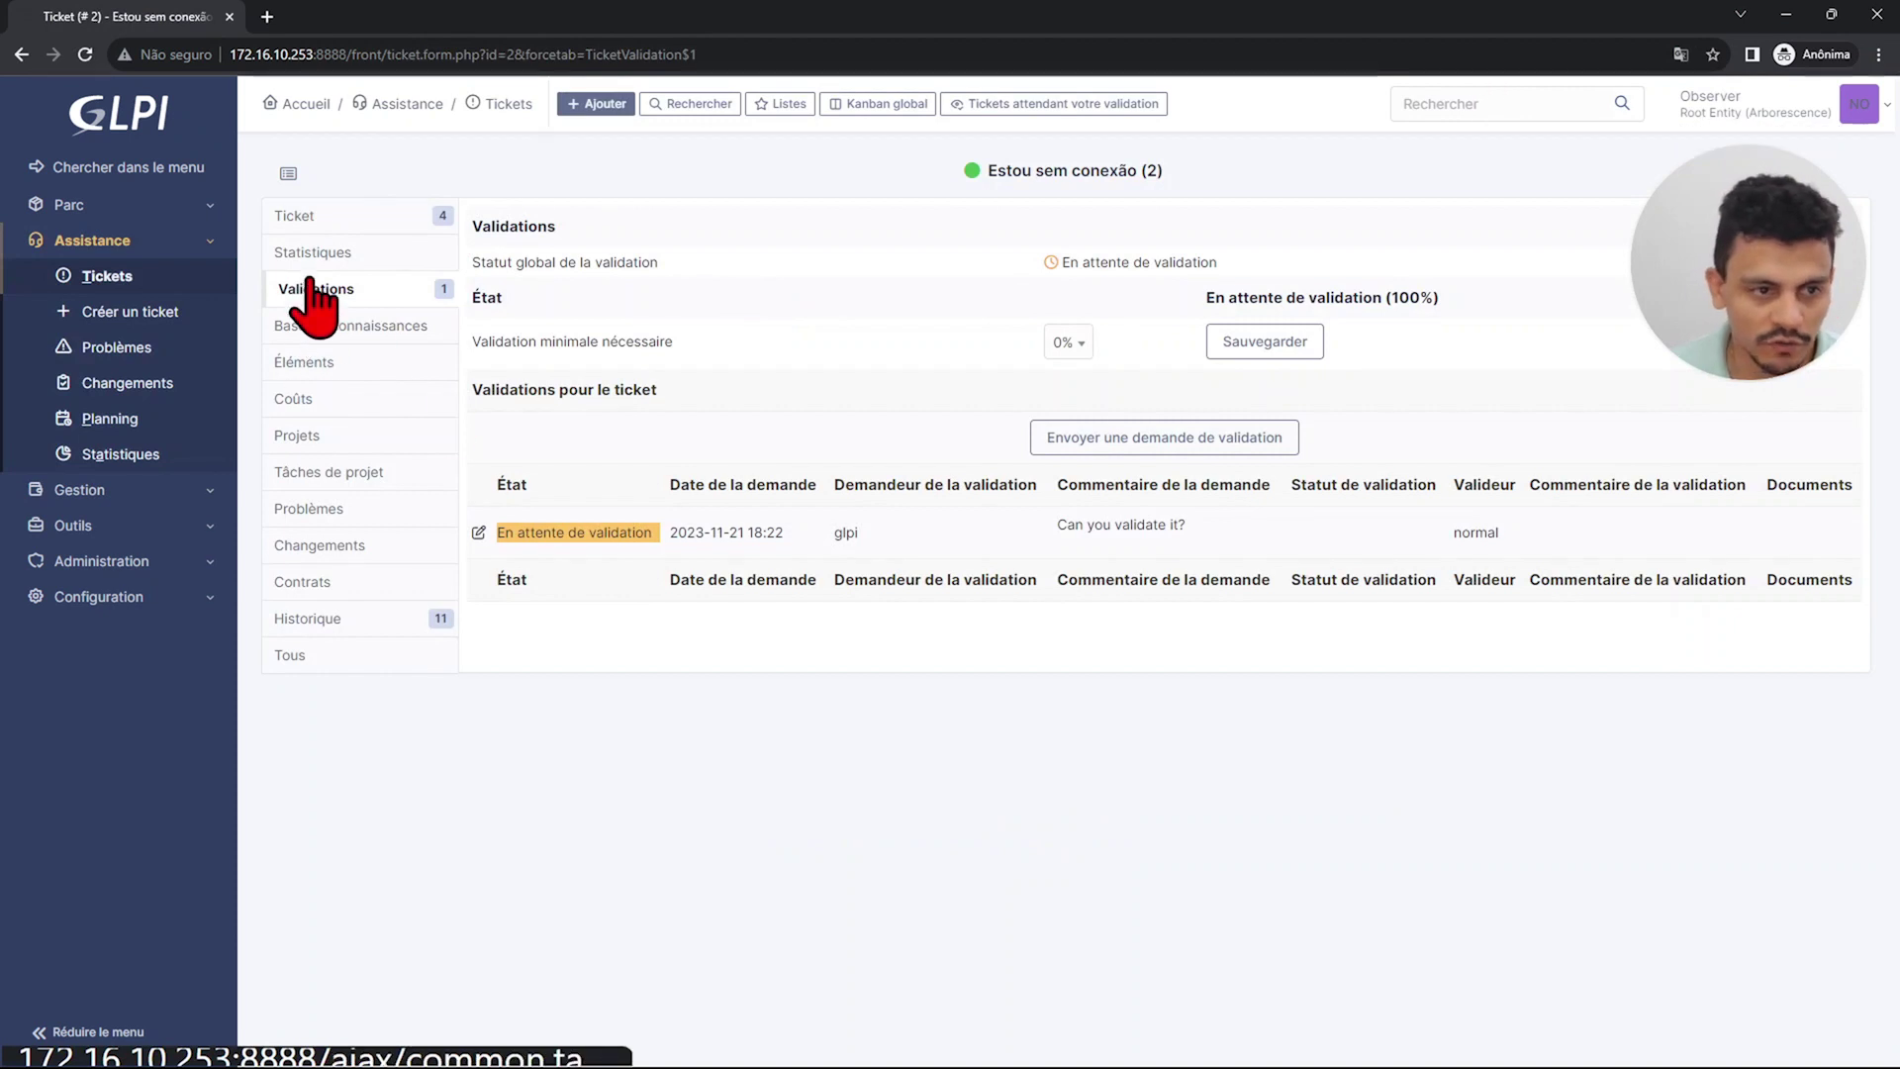
pyautogui.click(389, 219)
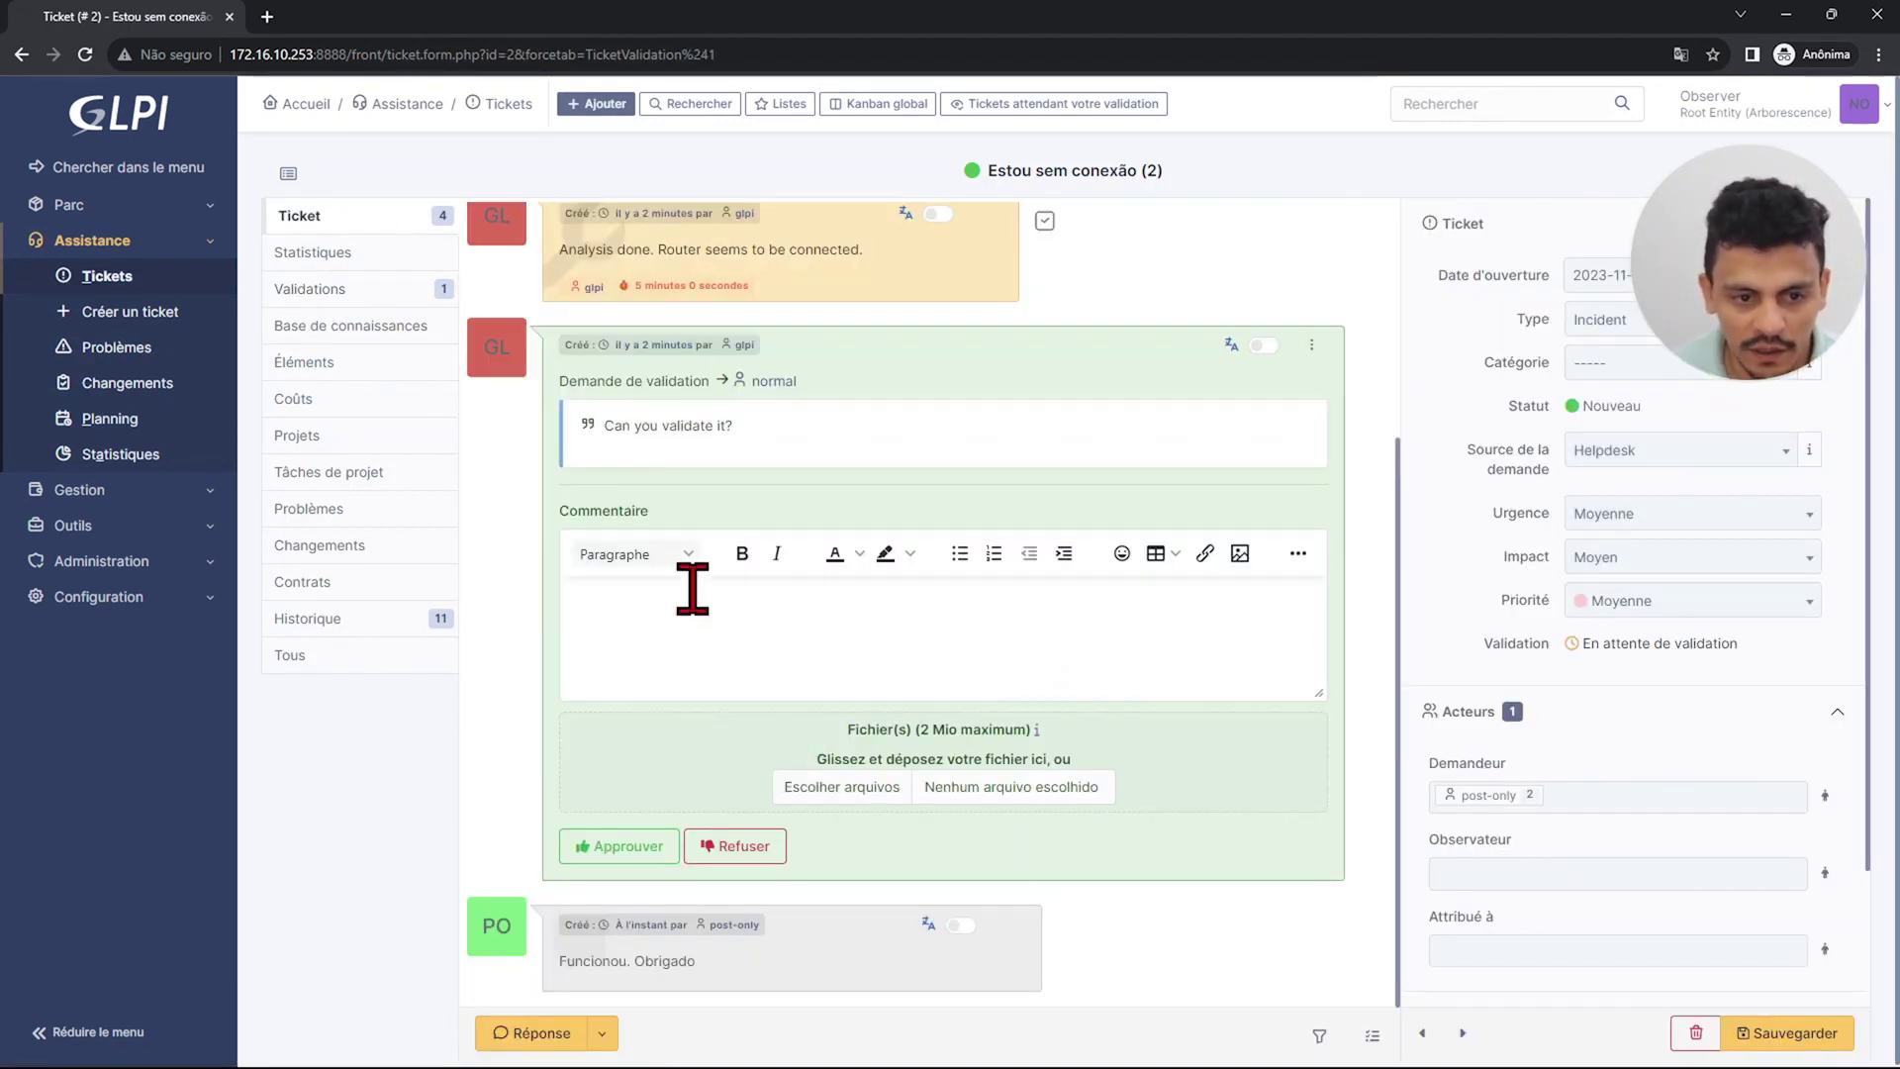
# Translate the validation request into French and approve it with the comment 'Approuver.'.
pyautogui.moveTo(600, 426); pyautogui.dragTo(1229, 425)
pyautogui.click(1263, 346)
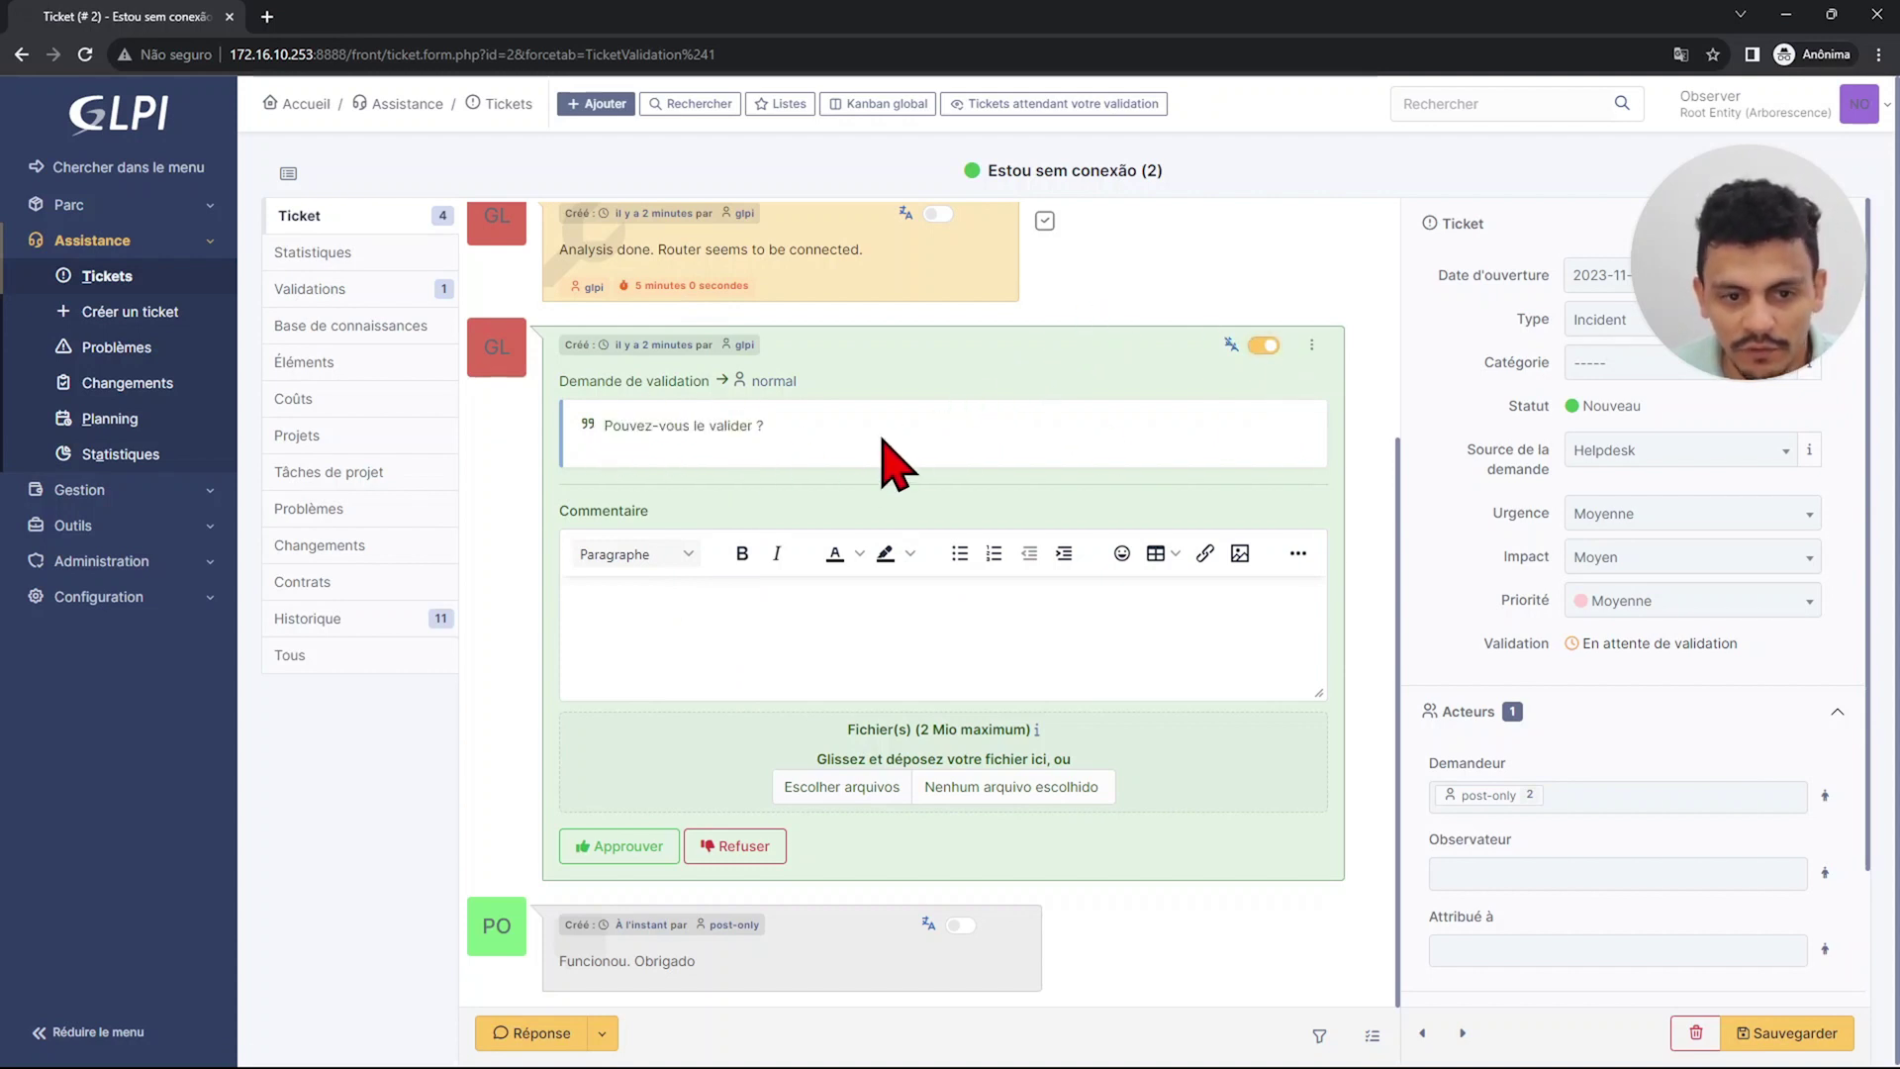
pyautogui.click(784, 686)
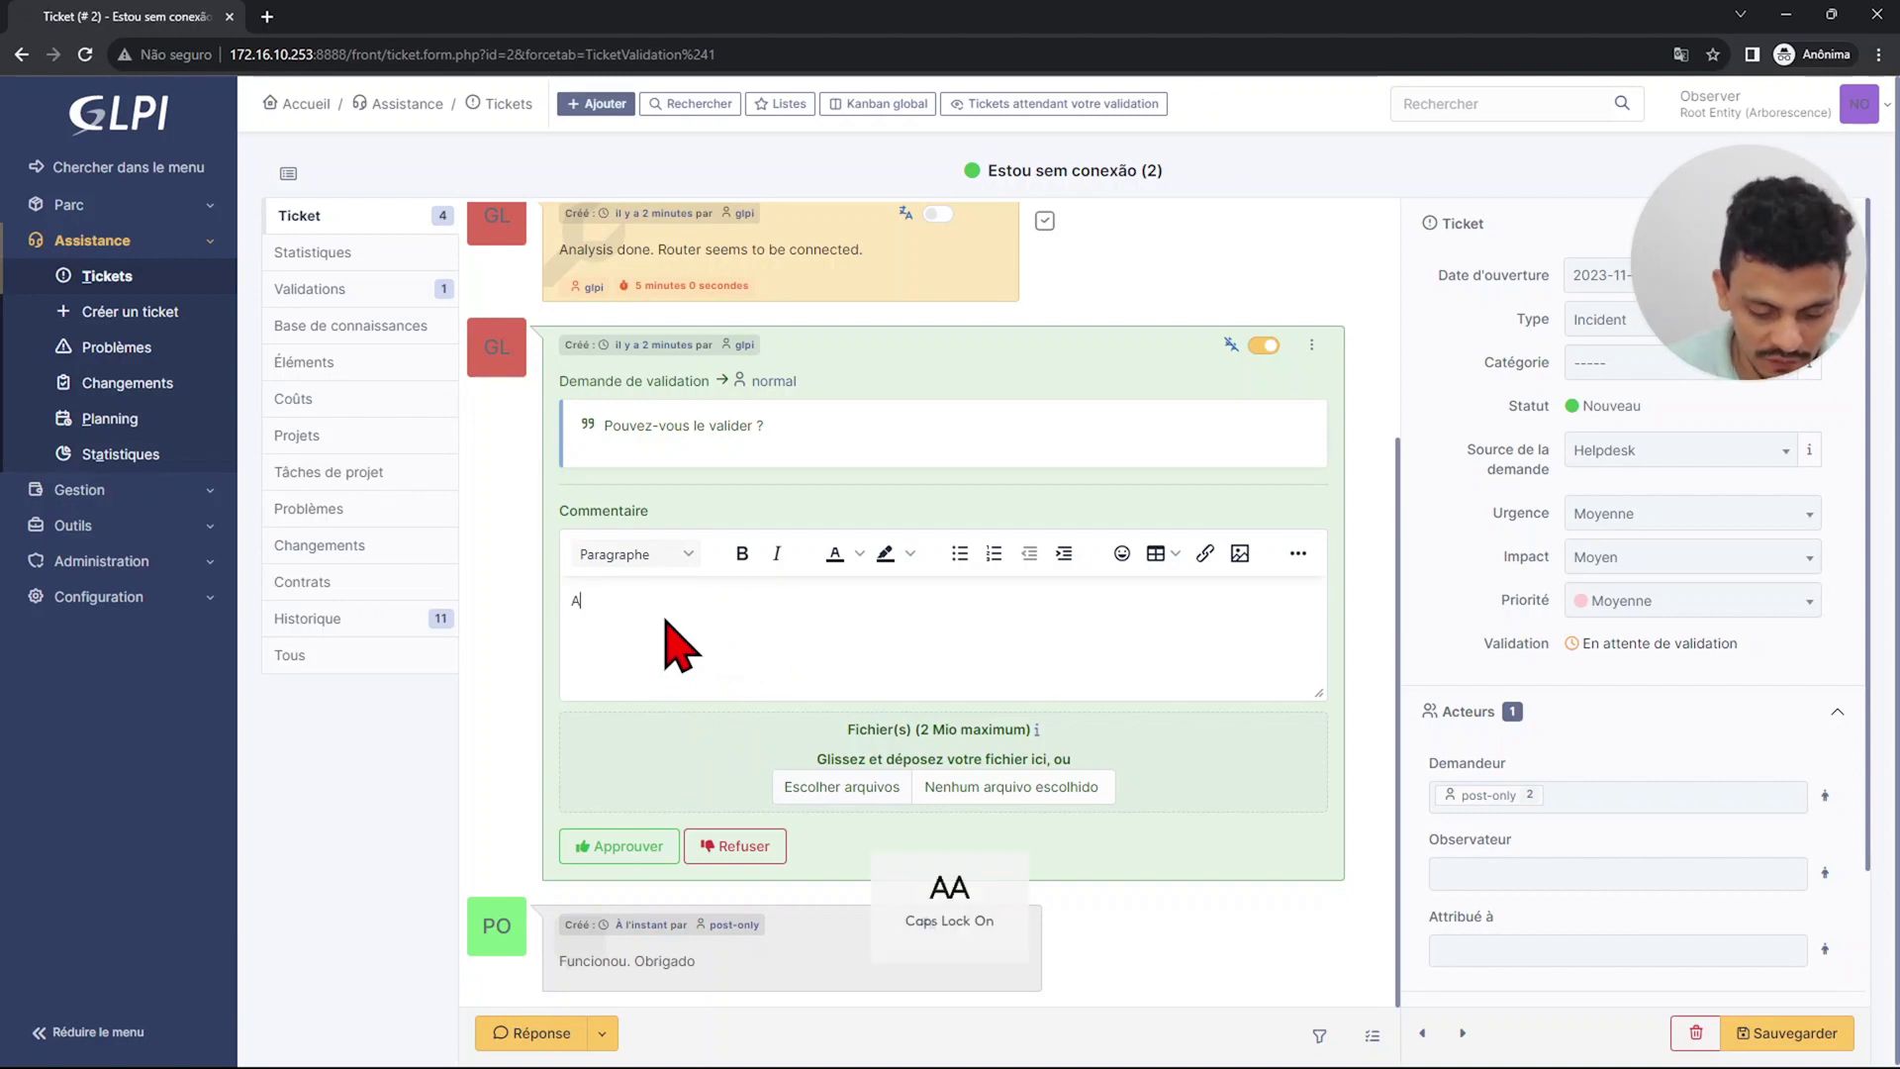
pyautogui.write('A')
pyautogui.press('capslock')
pyautogui.write('pprouver')
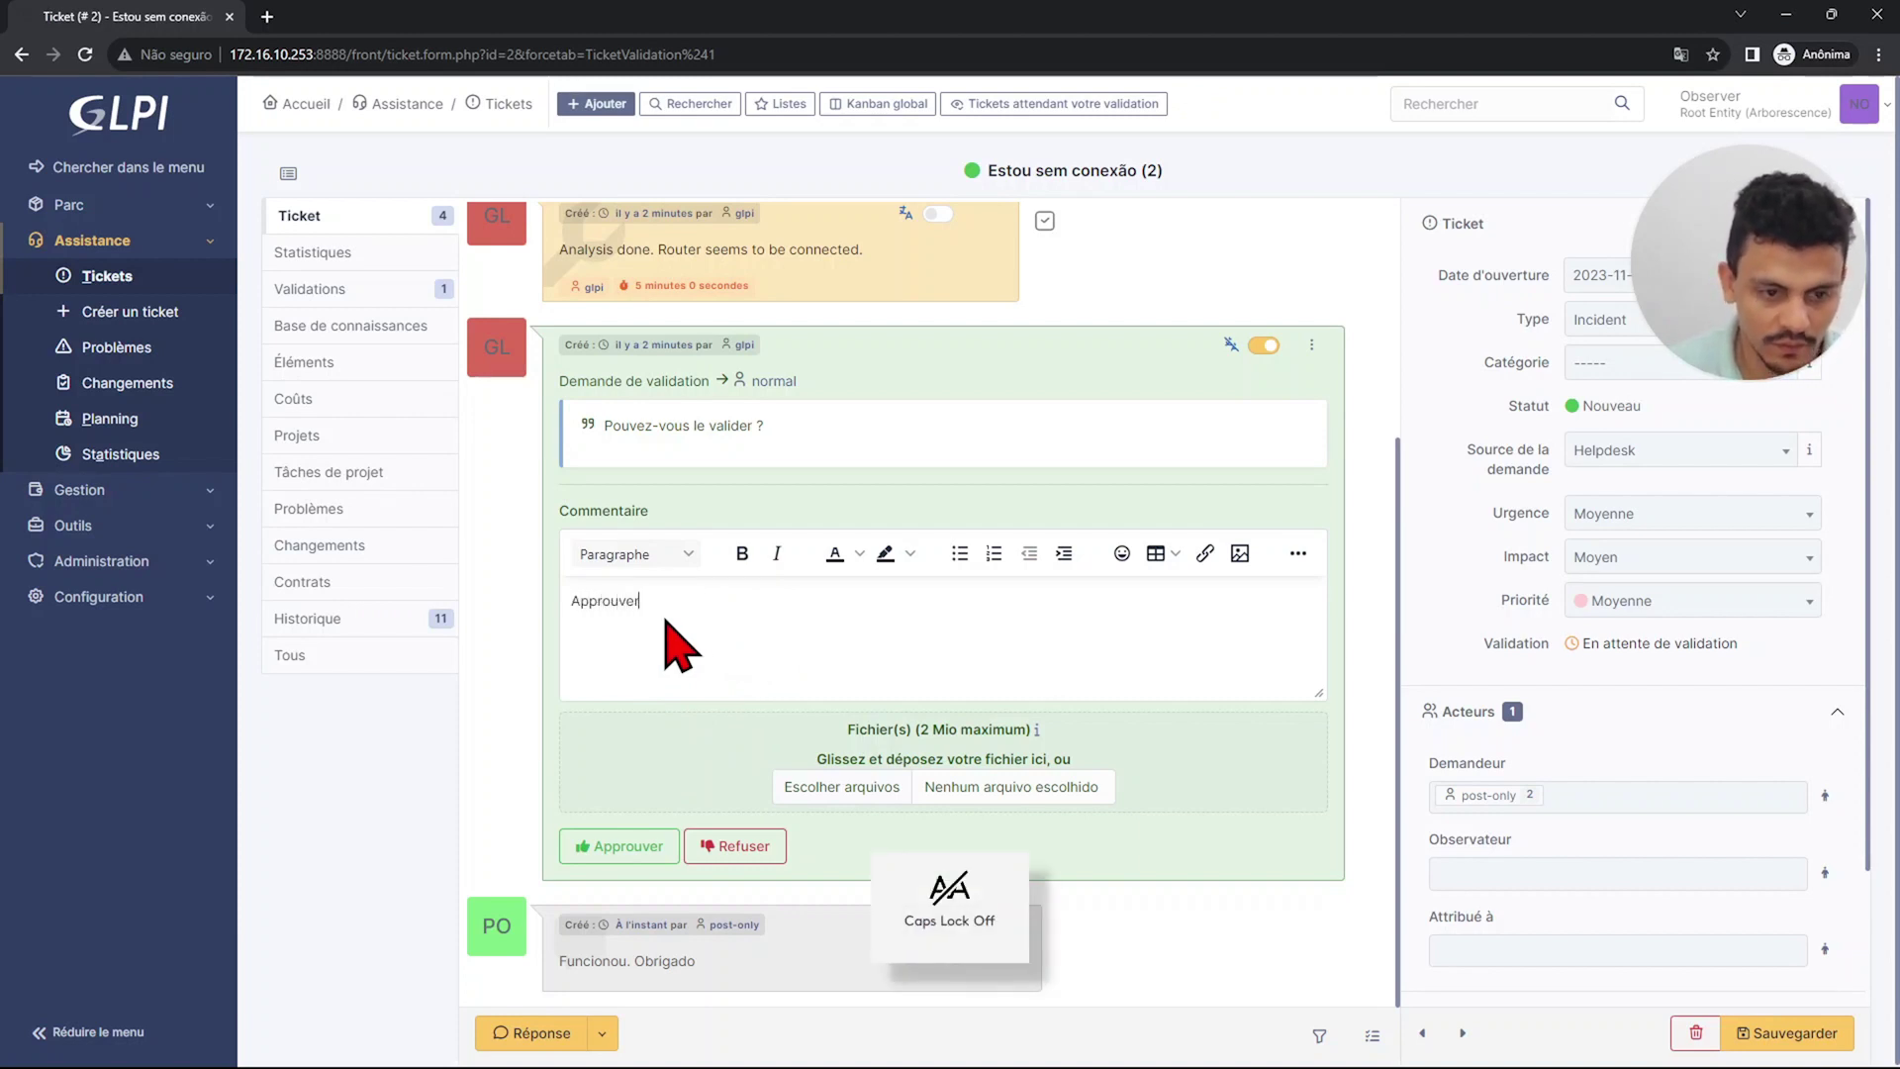
pyautogui.write('.')
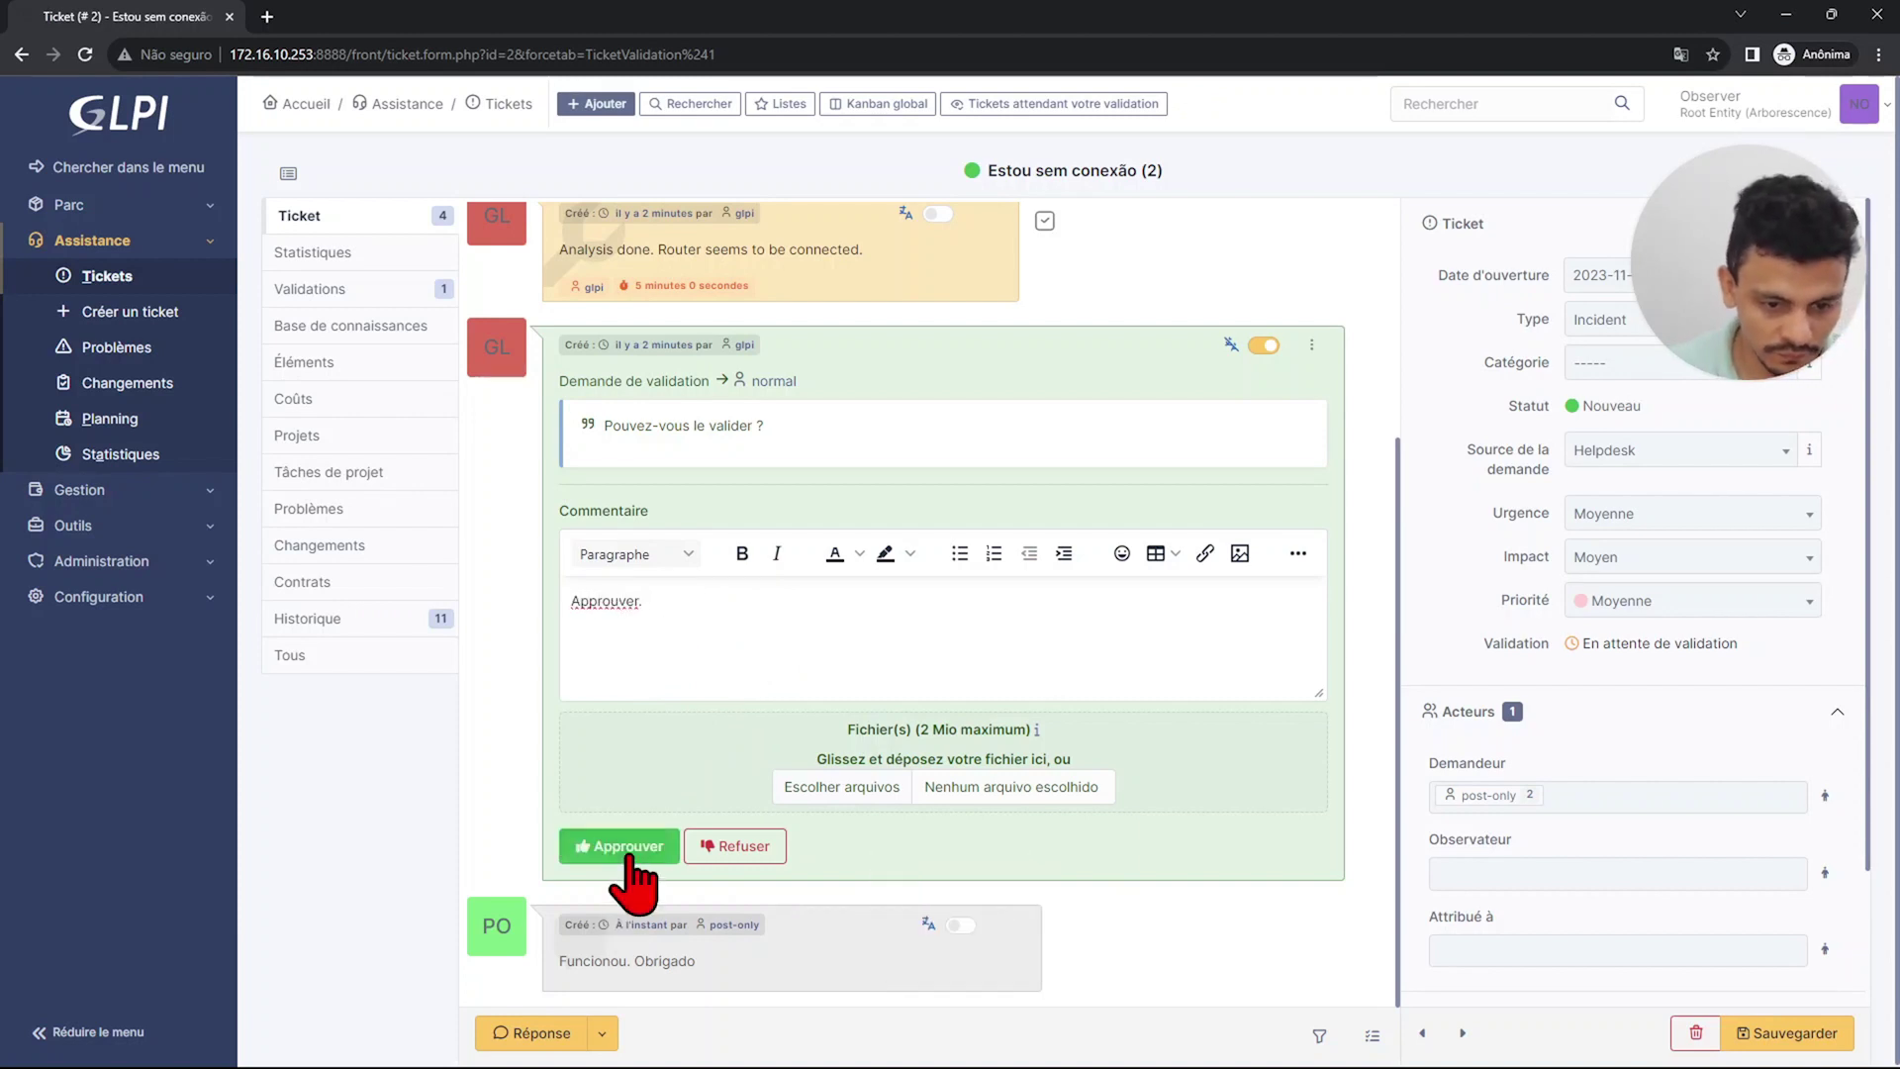
pyautogui.click(619, 846)
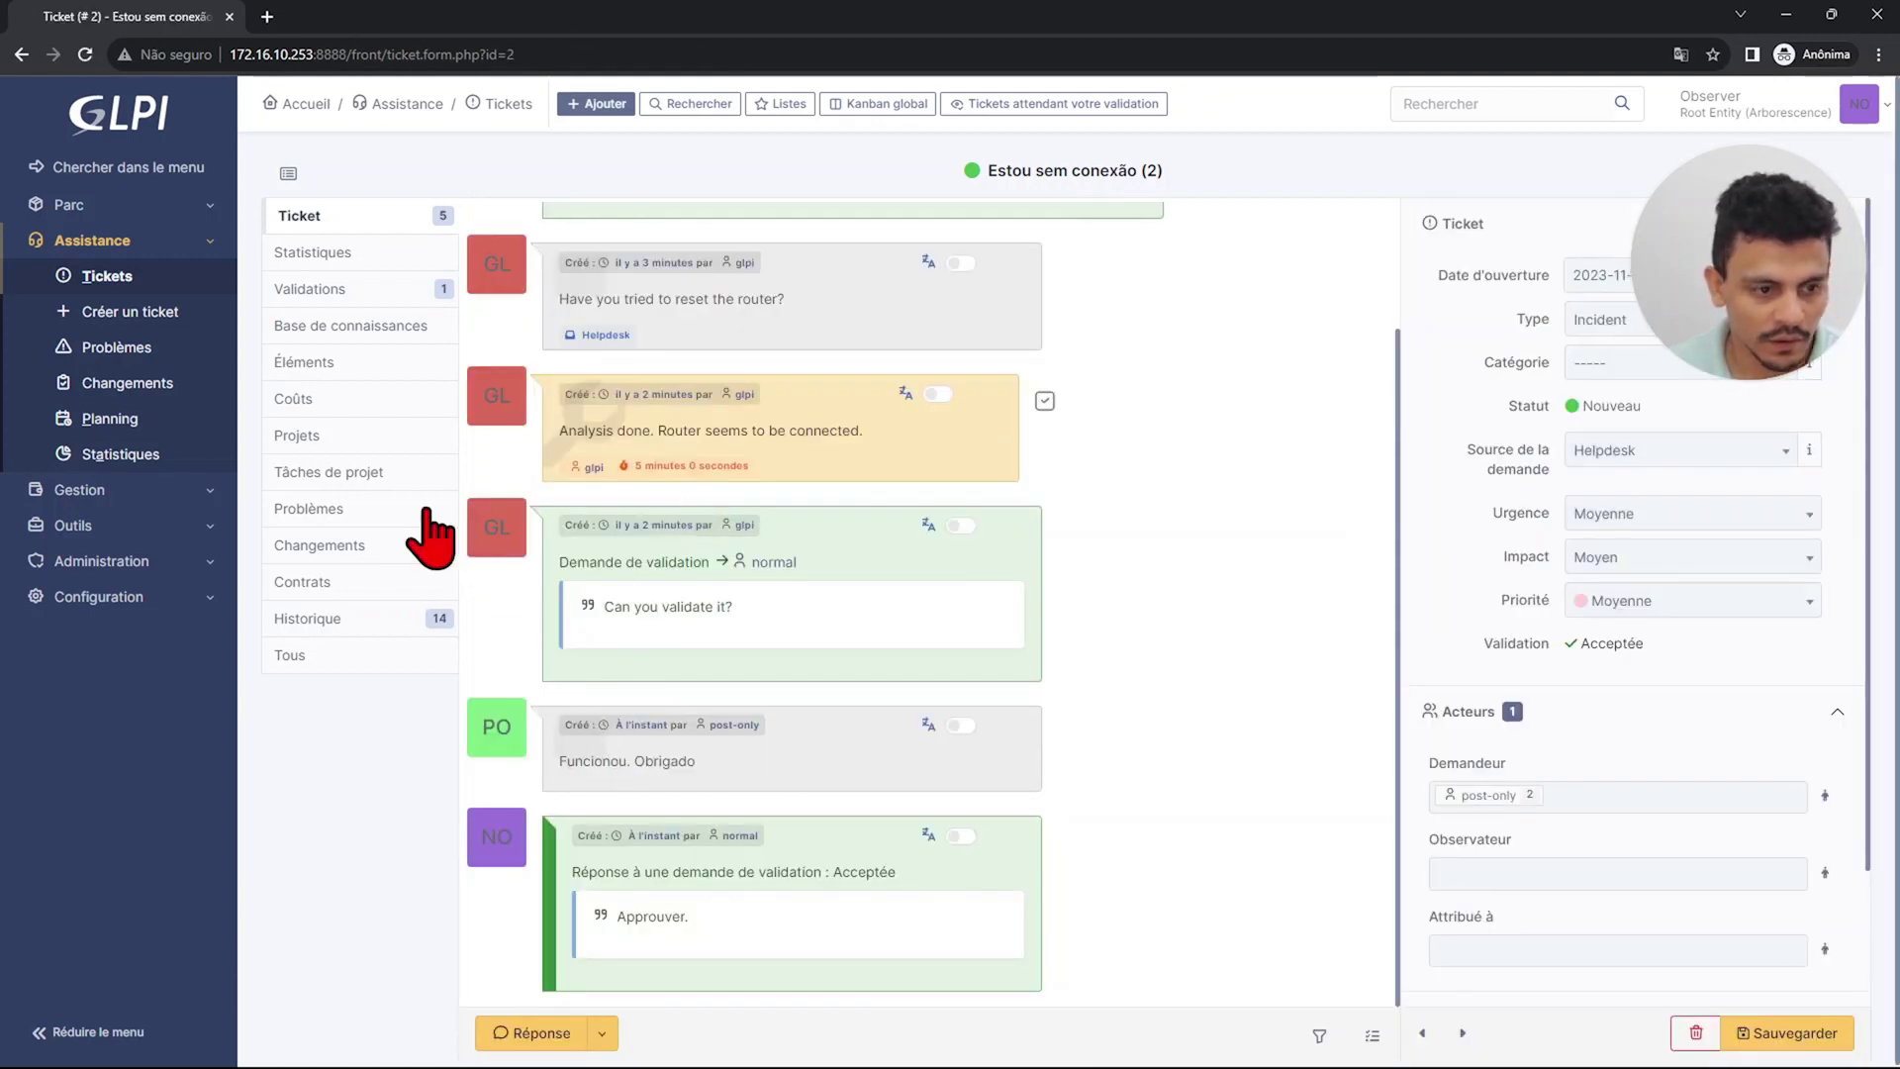
# In the super-admin session, add the solution 'Router was restarted and it worked.' to ticket 2.
pyautogui.hotkey('alt', 'Tab')
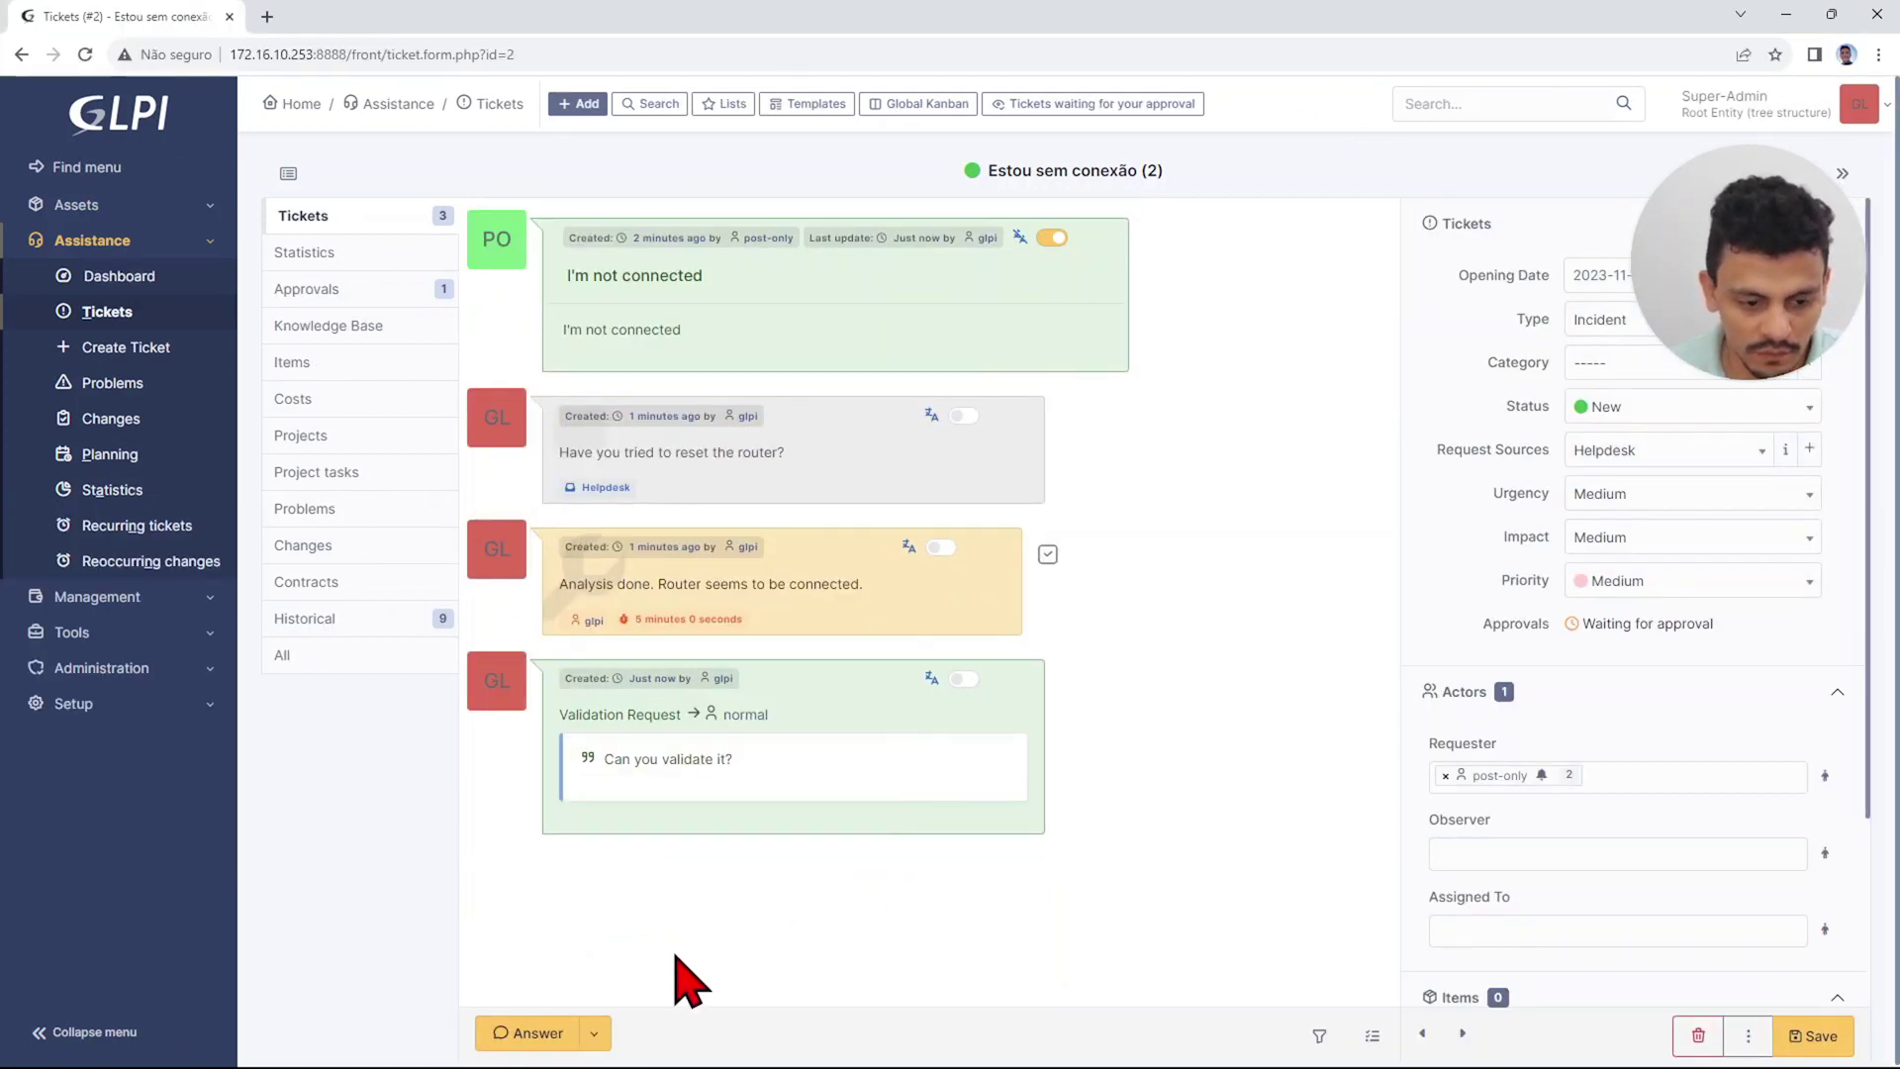
pyautogui.click(594, 1033)
pyautogui.click(709, 923)
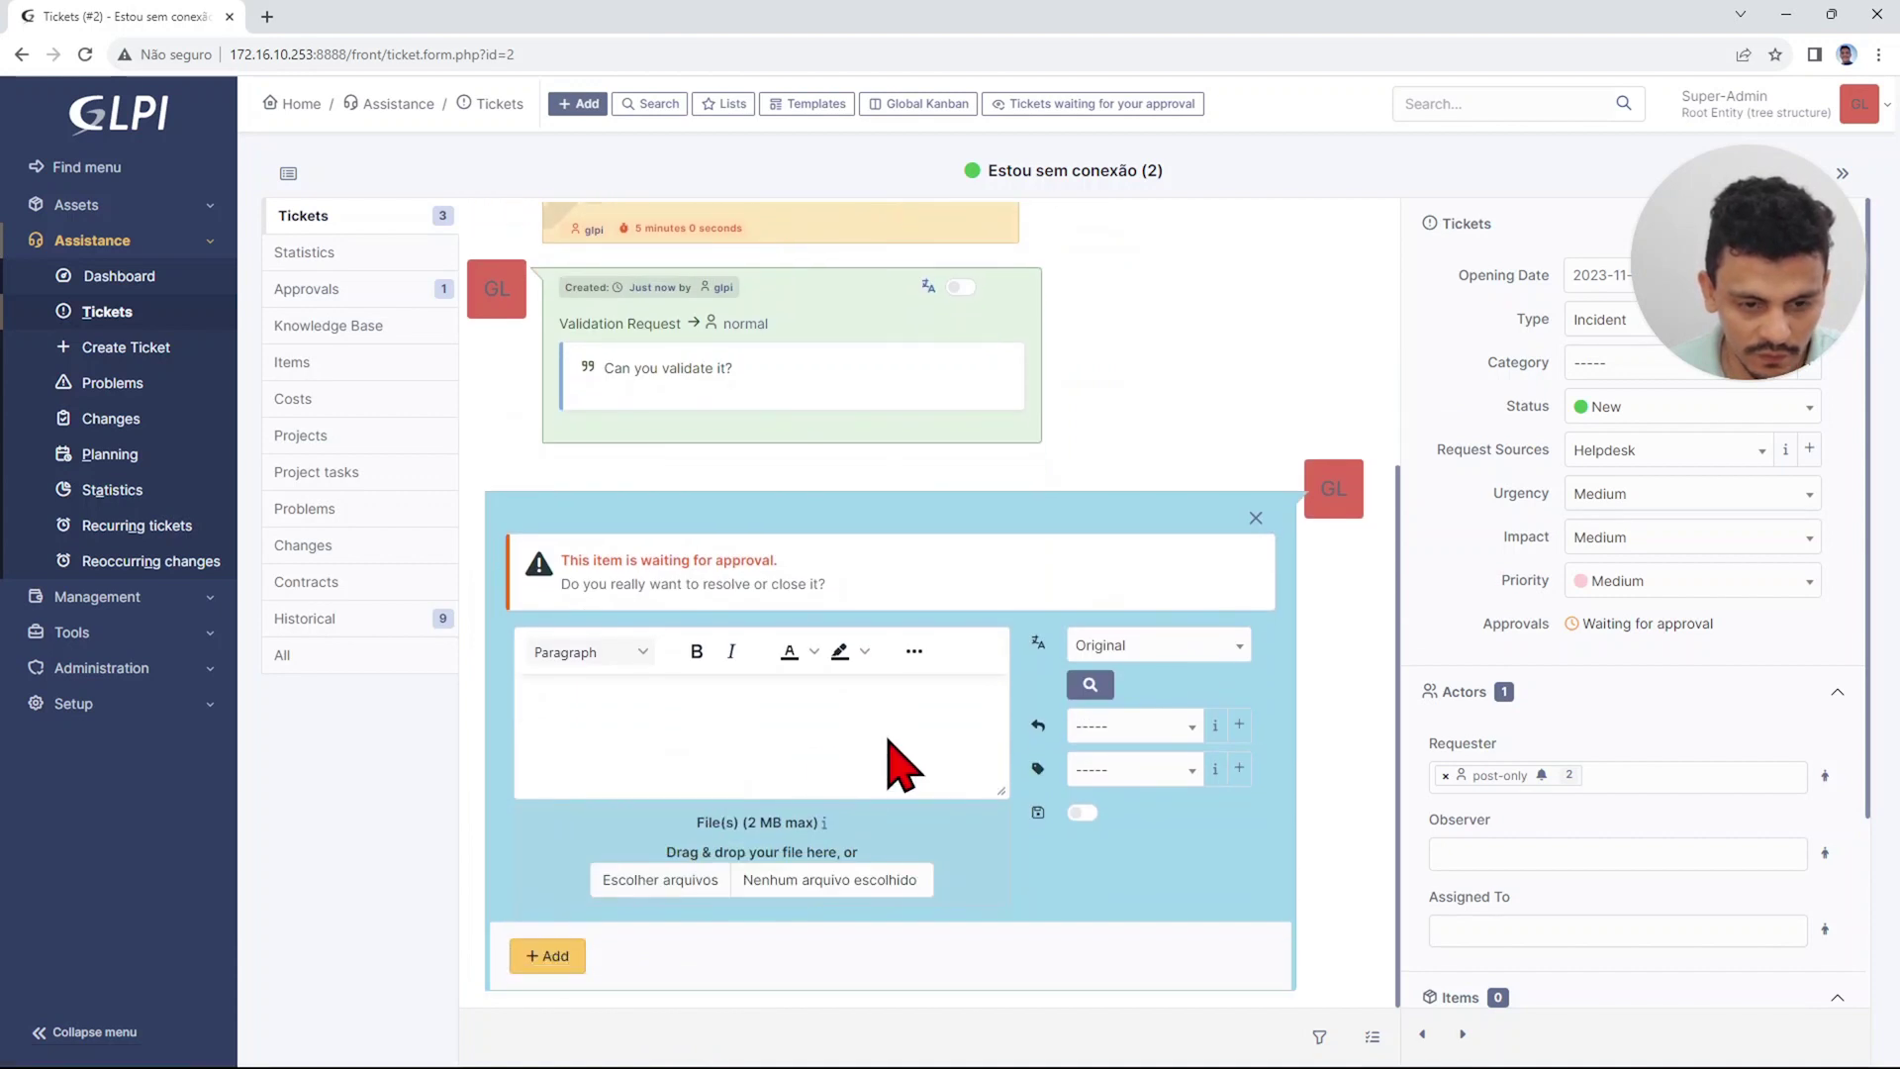
pyautogui.press('capslock')
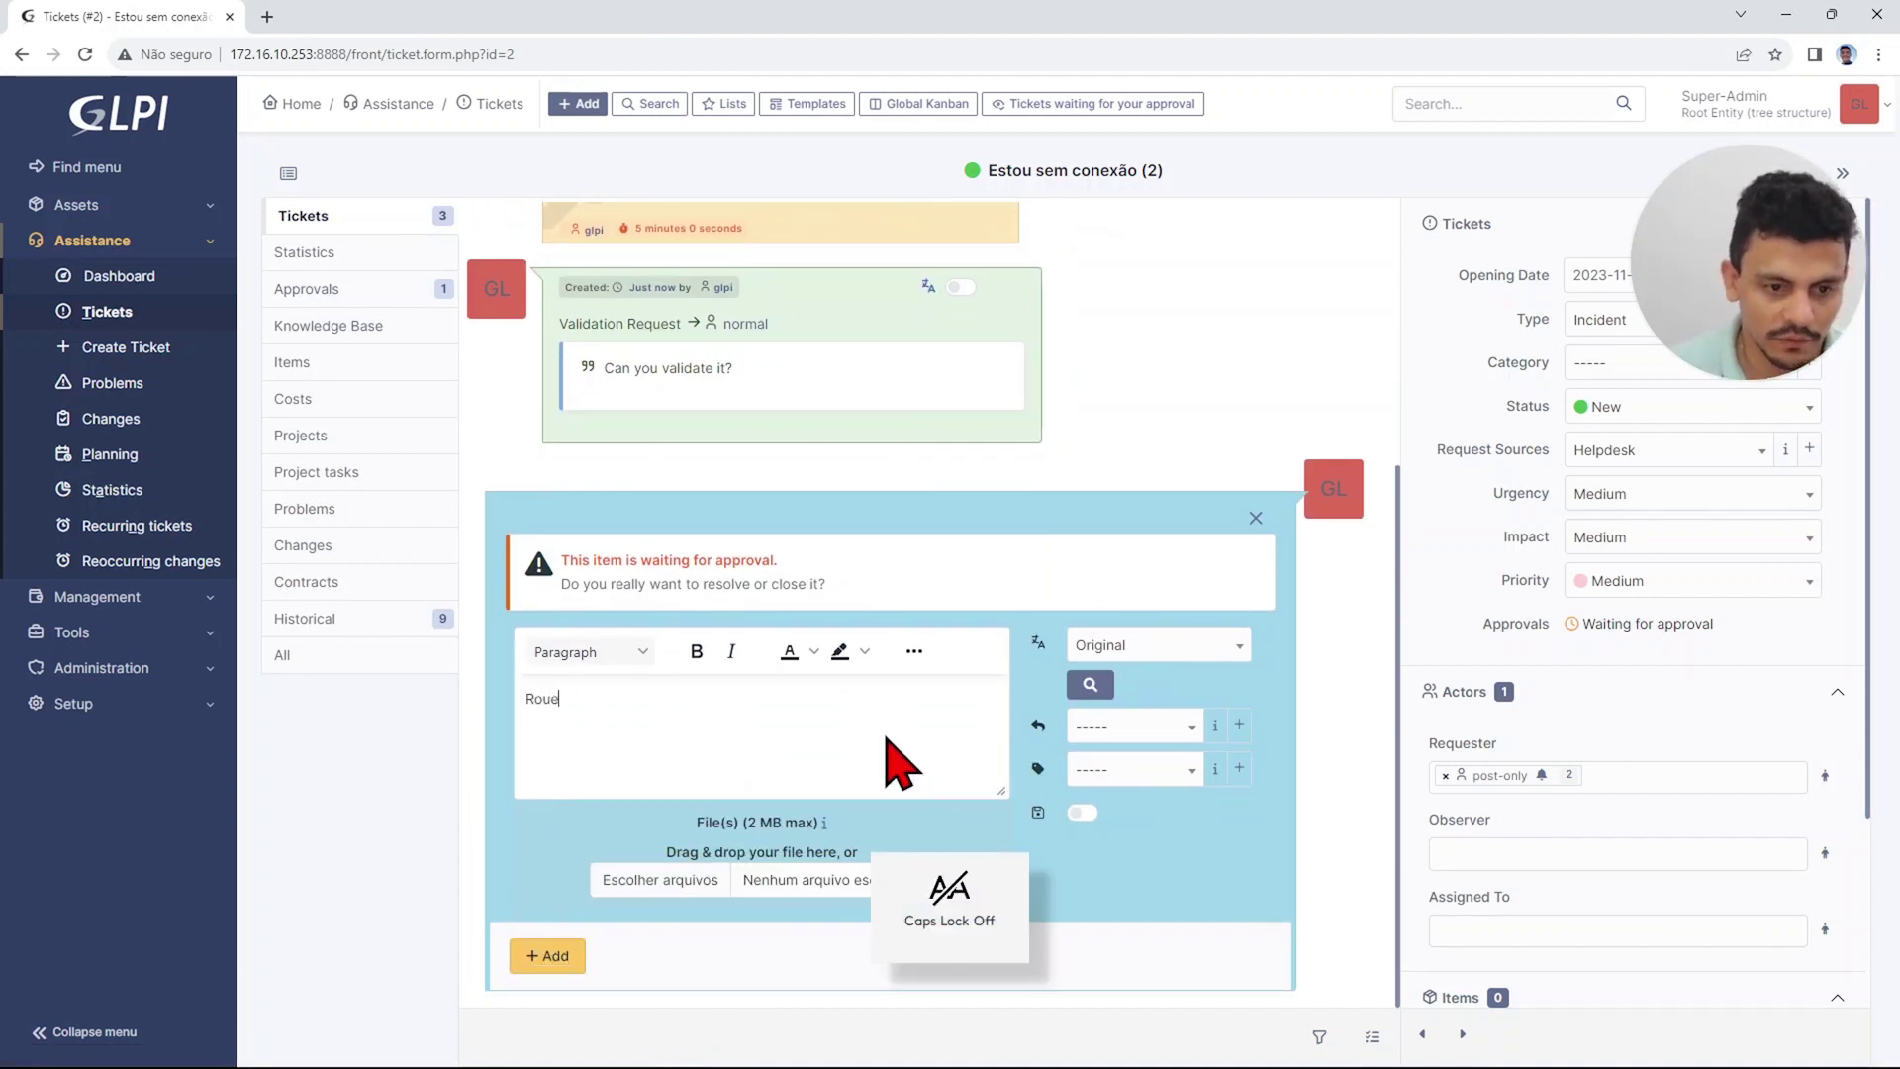
pyautogui.write('as restarted and it worked.')
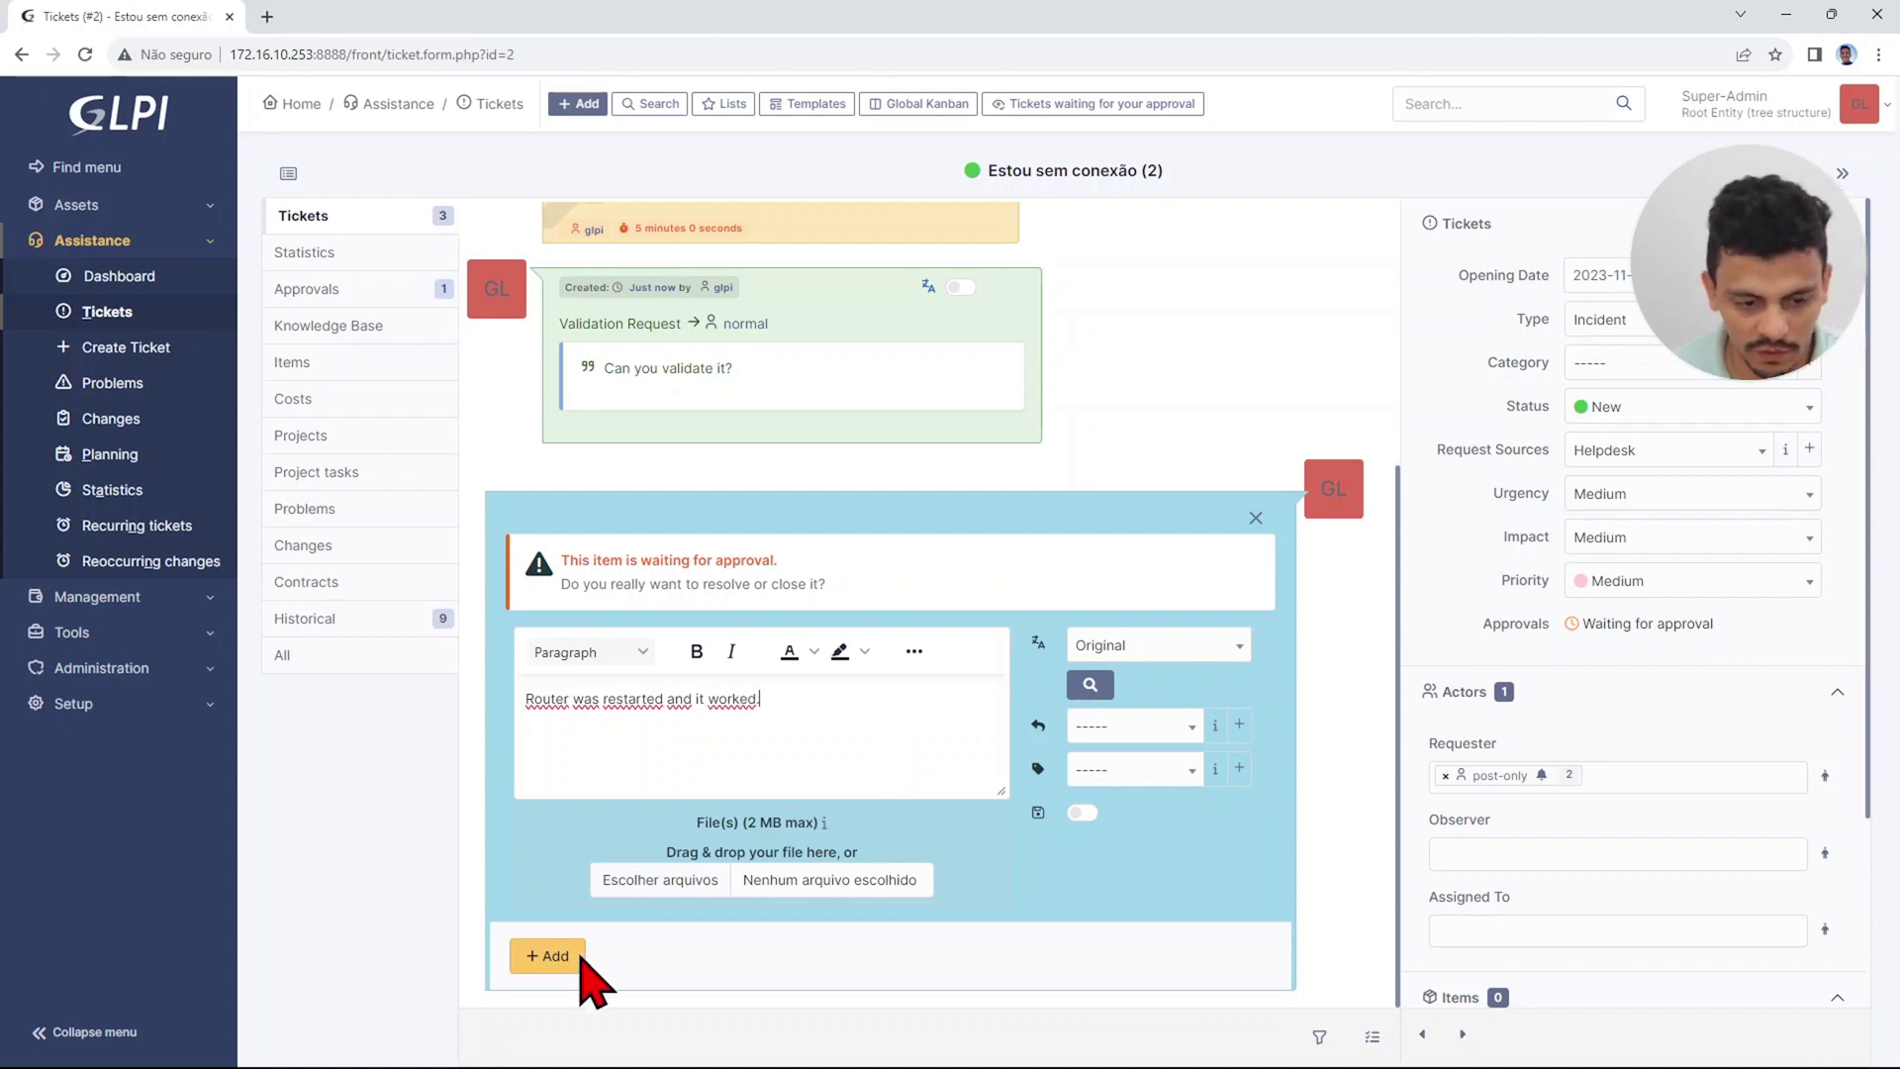
pyautogui.click(547, 958)
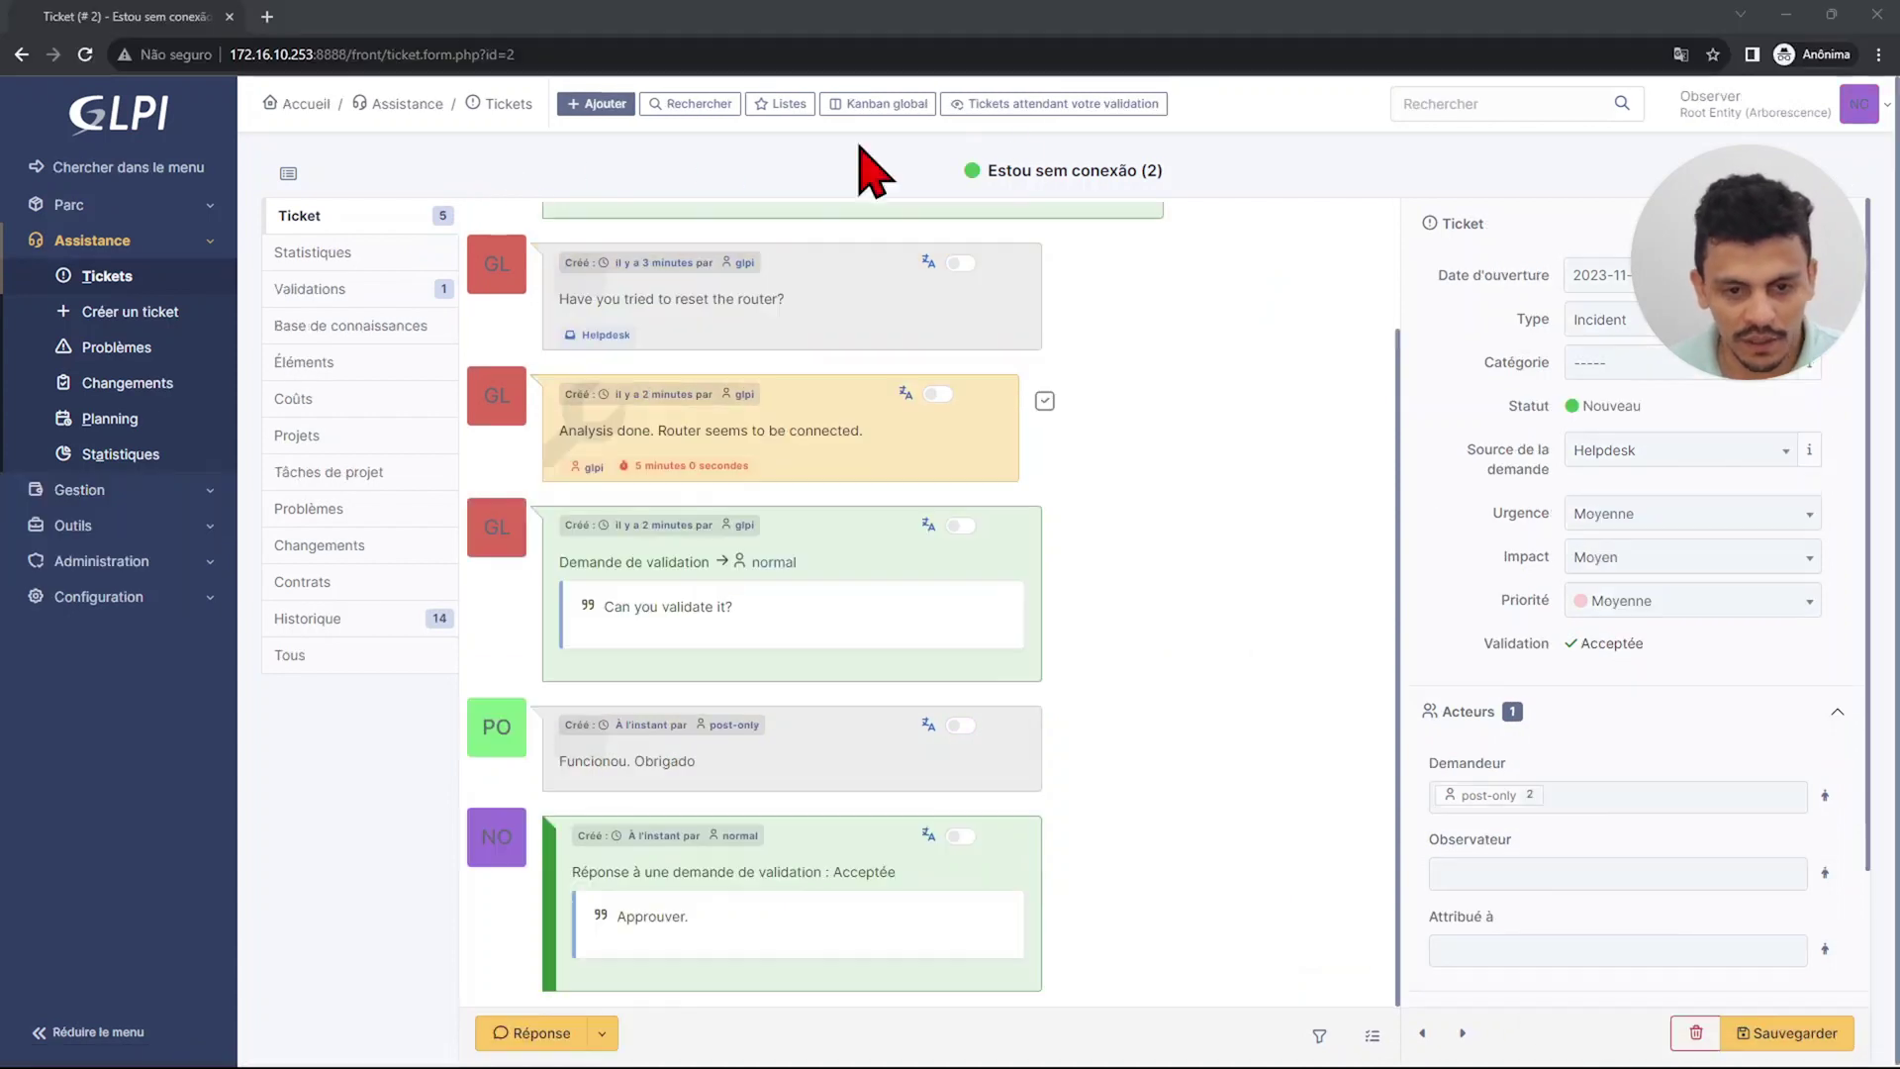
# Log out of the observer session and log back in as the self-service requester.
pyautogui.hotkey('alt', 'Tab')
pyautogui.click(1760, 111)
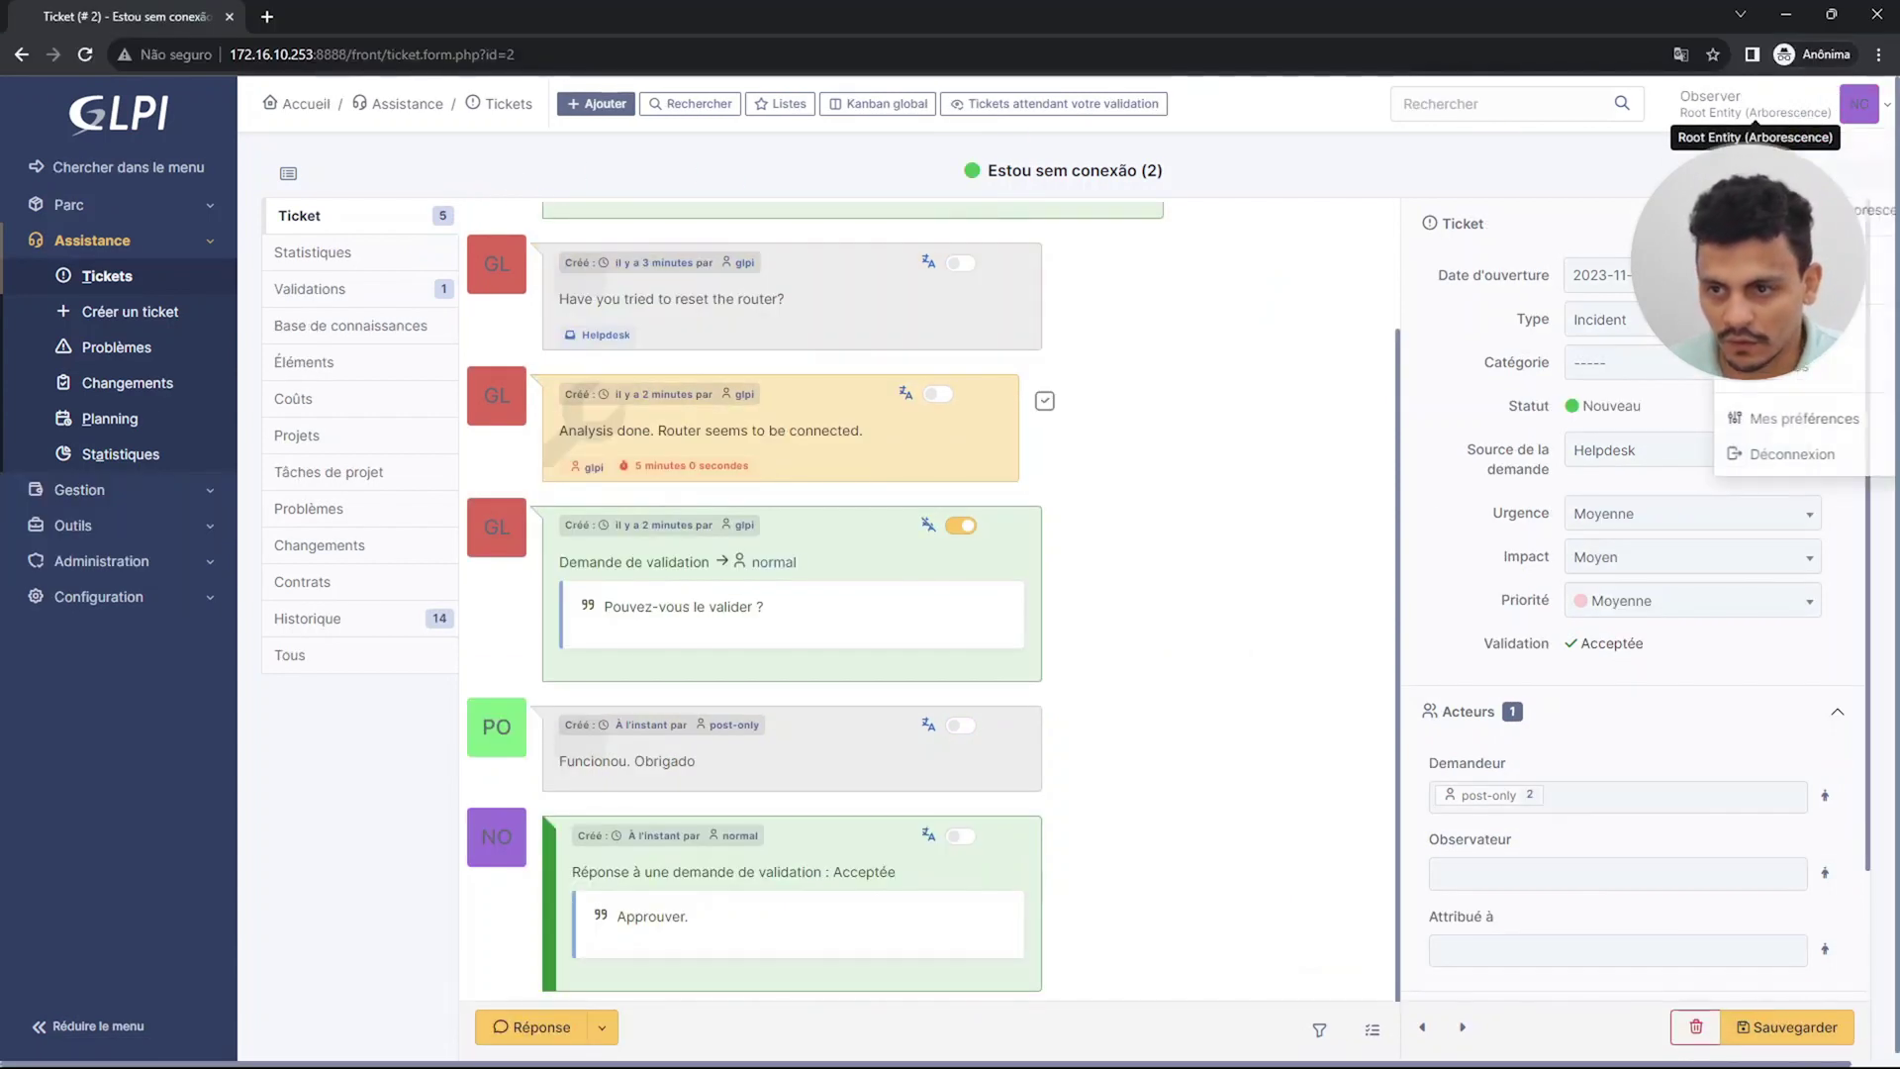
pyautogui.click(1781, 455)
pyautogui.write('se')
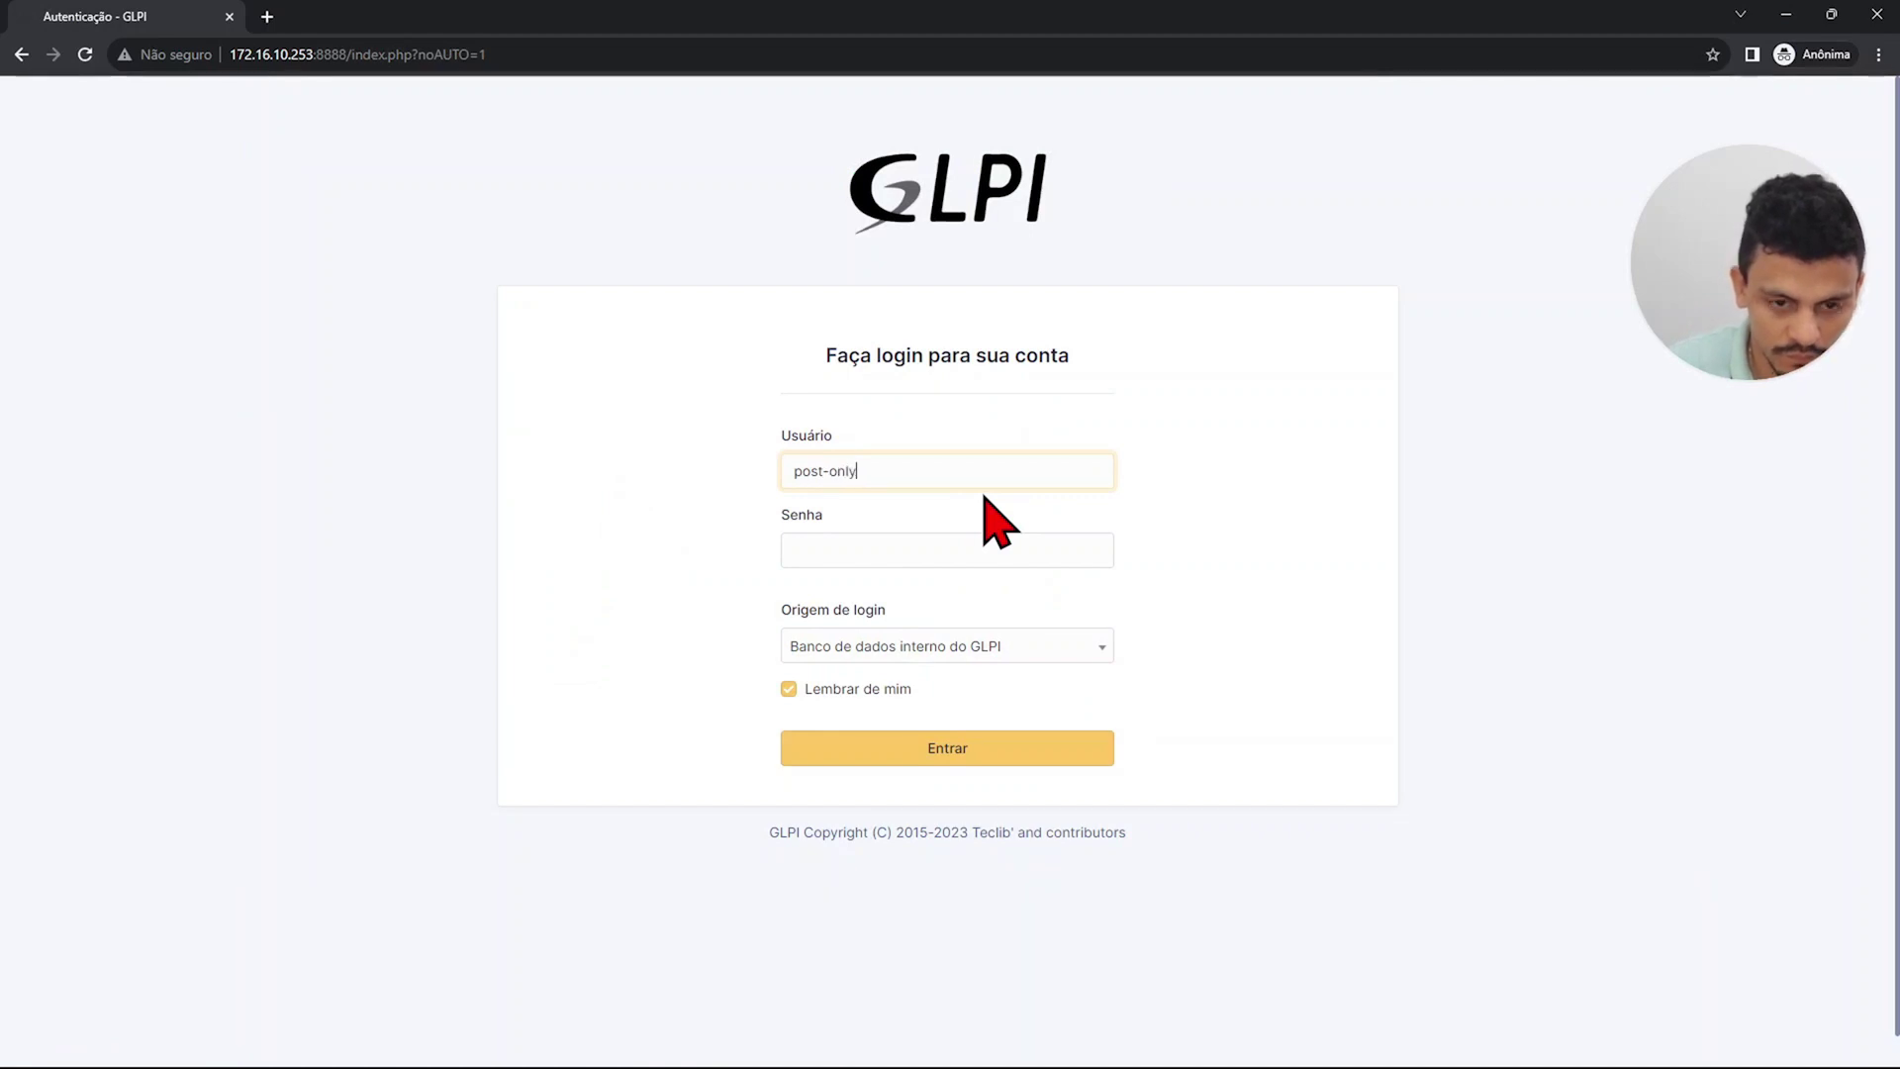
pyautogui.press('Tab')
pyautogui.write('ly')
pyautogui.press('Return')
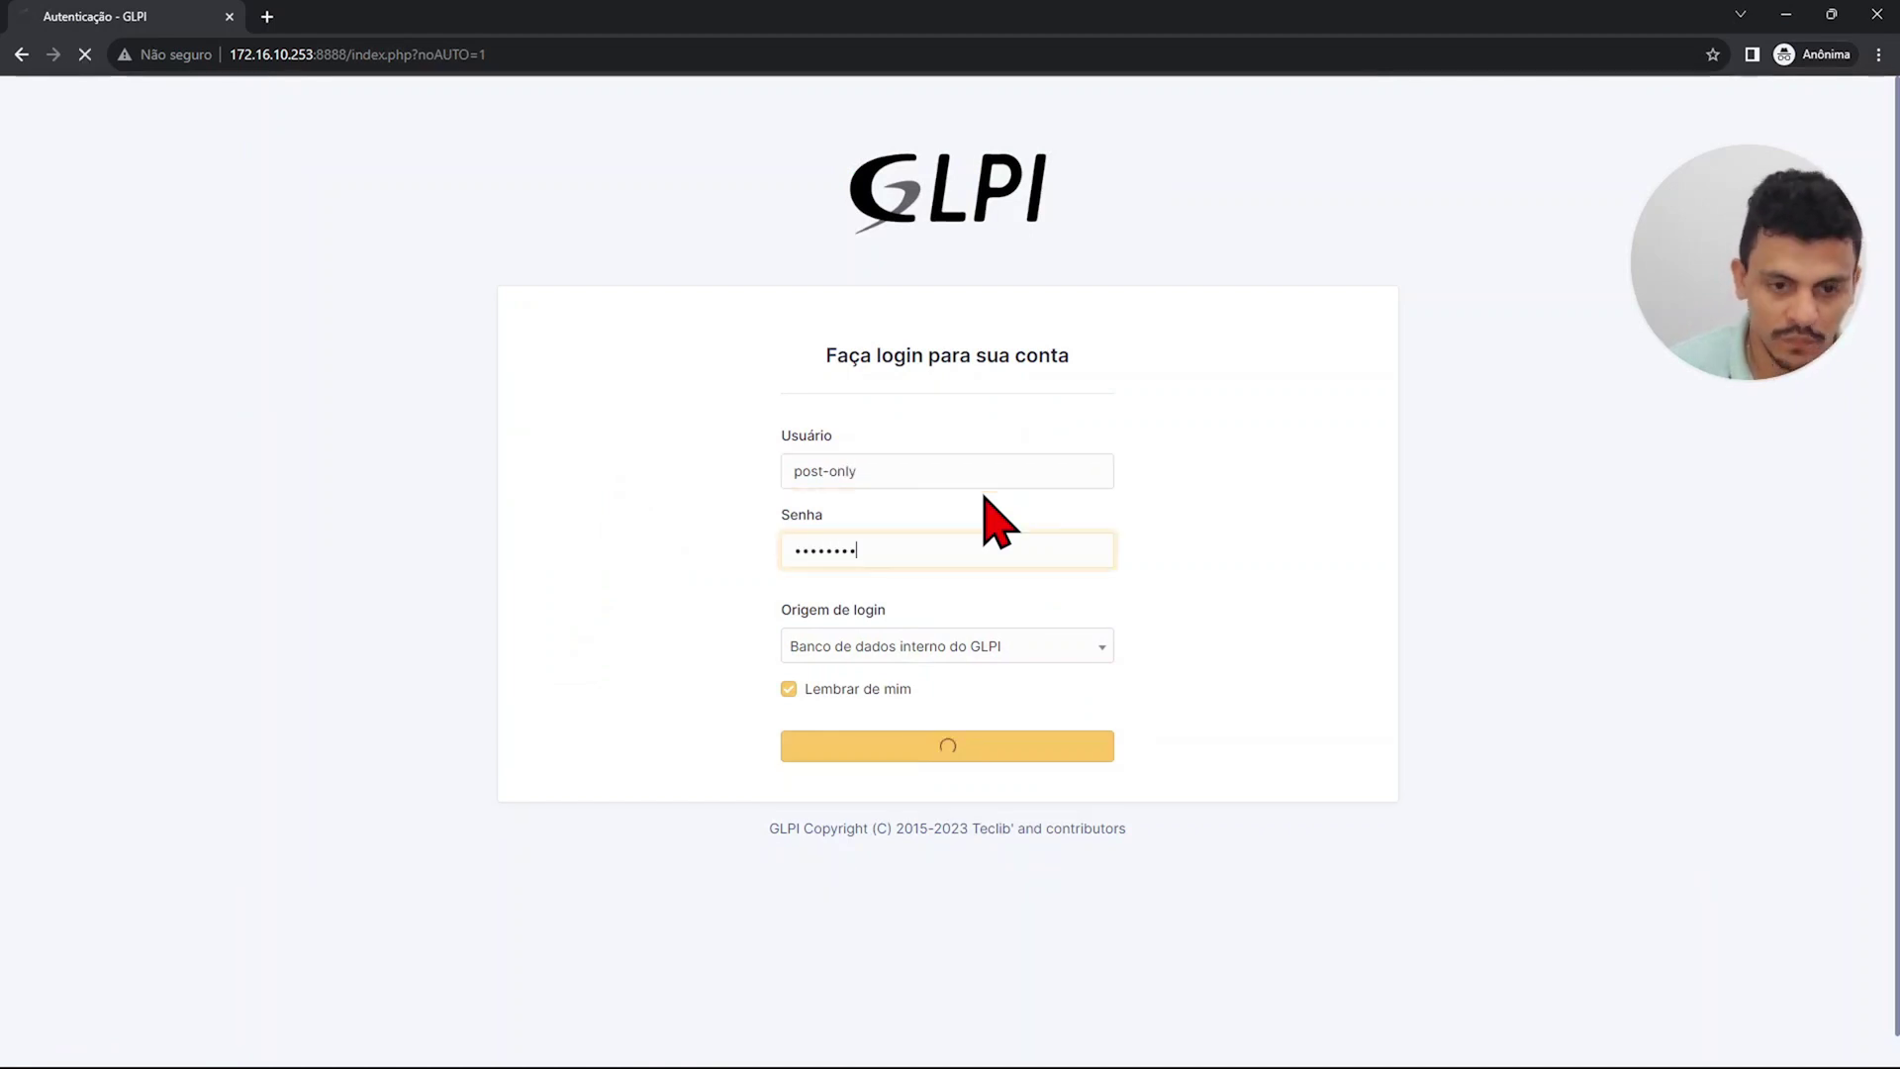
# Open the solved ticket 'Estou sem conexão' and translate its solution into Portuguese.
pyautogui.click(323, 240)
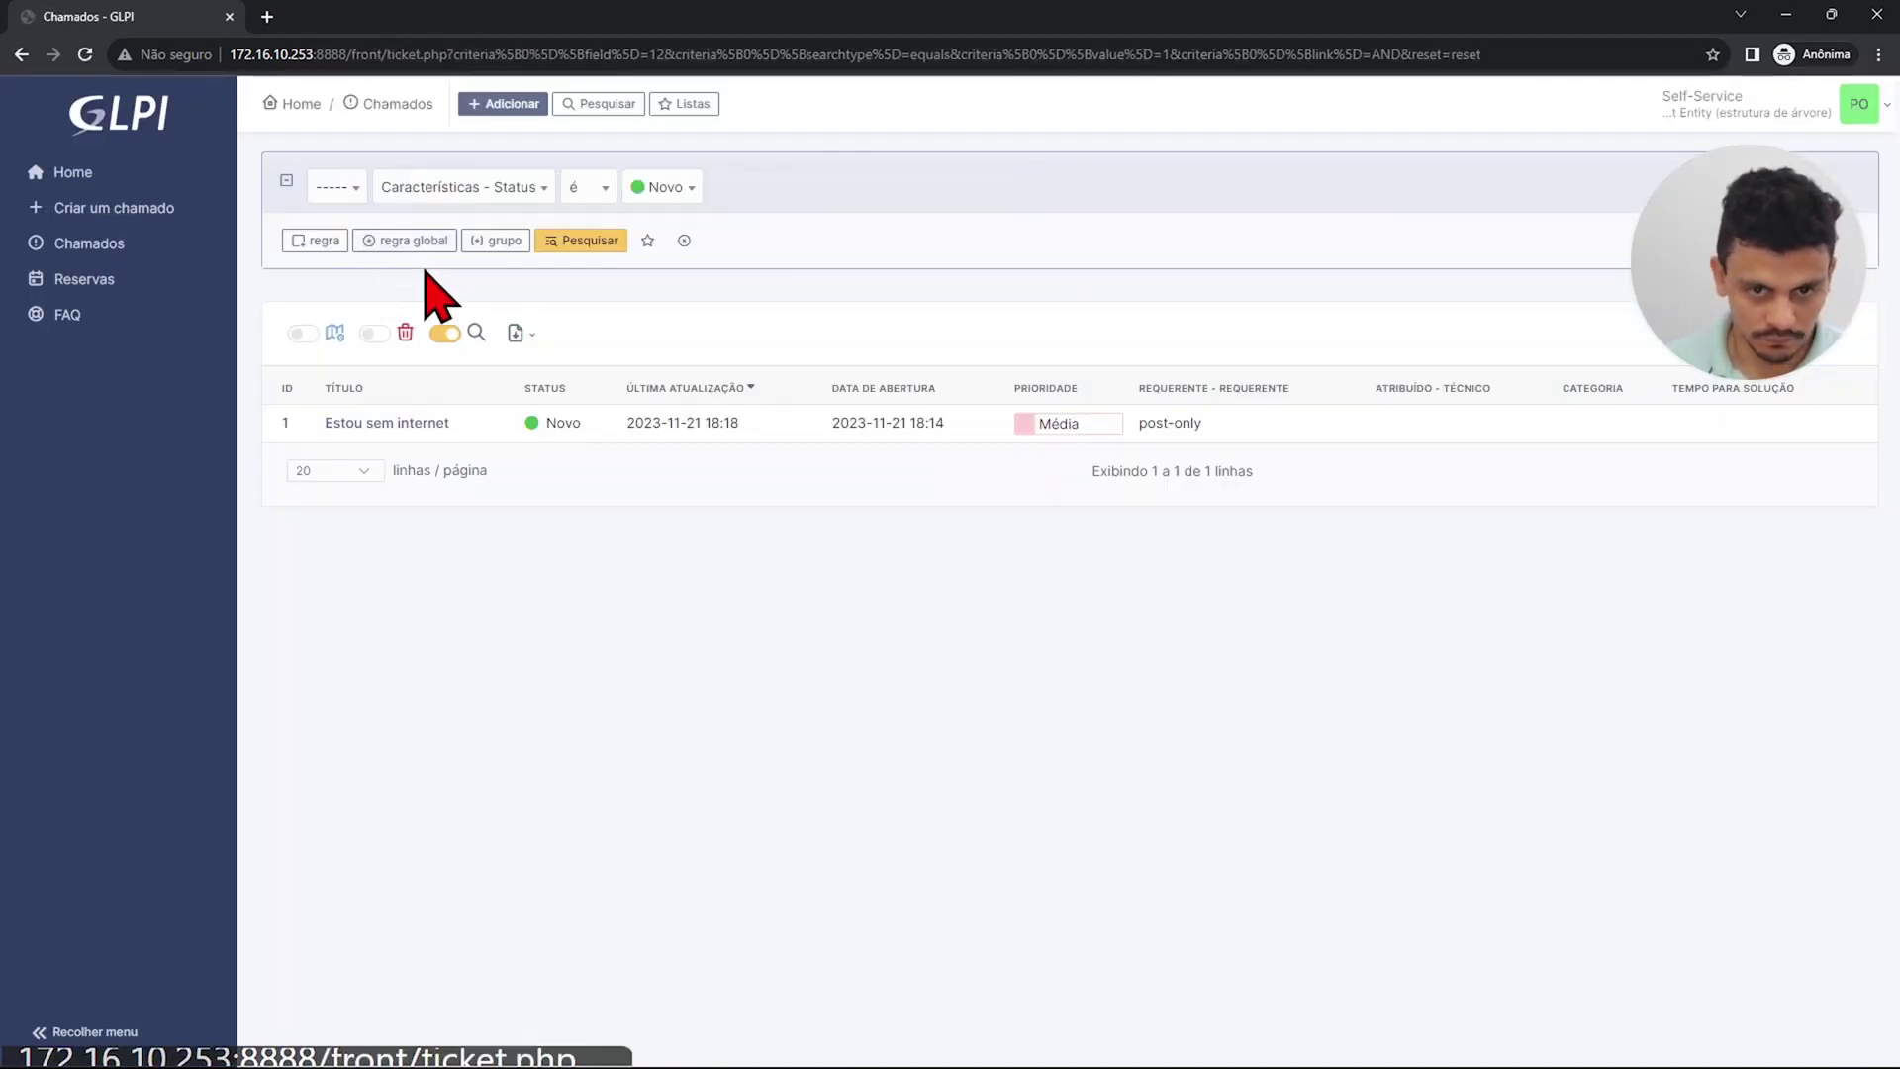
pyautogui.hotkey('alt', 'Left')
pyautogui.click(357, 445)
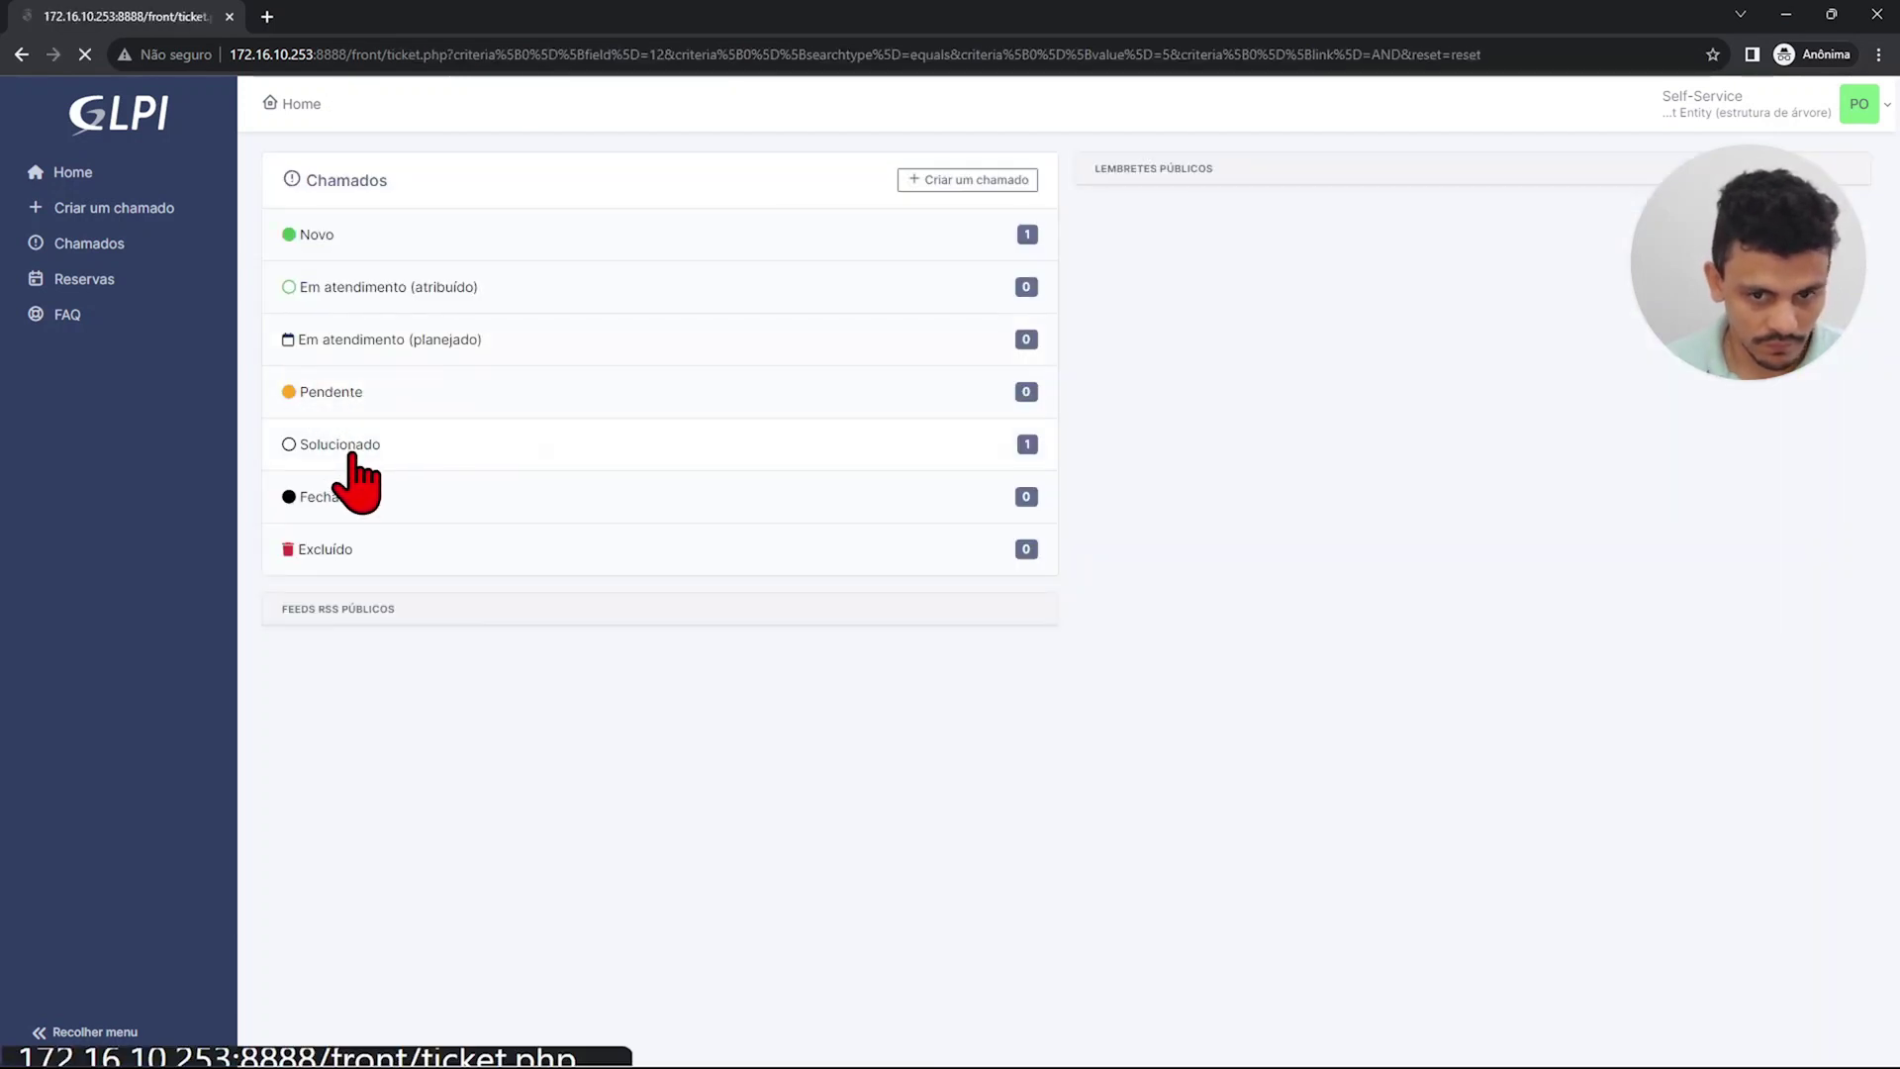
pyautogui.click(422, 429)
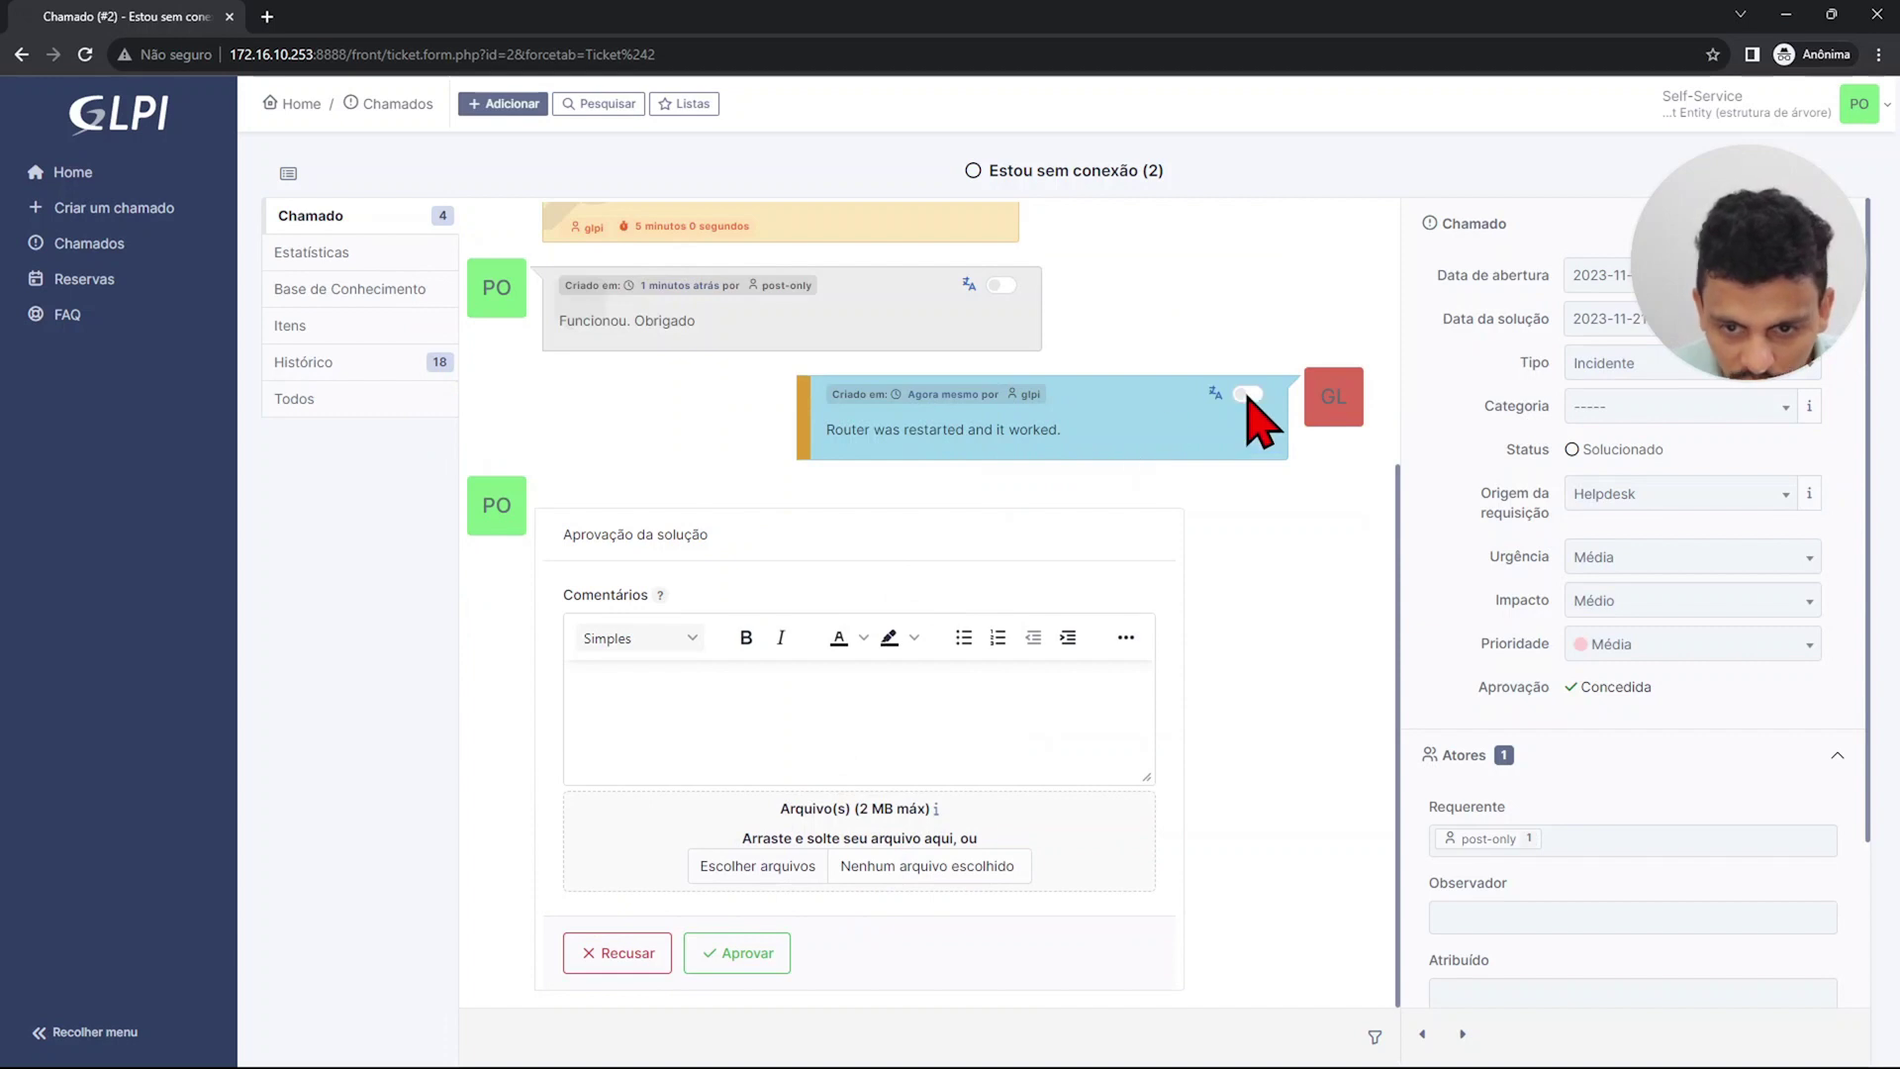
pyautogui.click(1248, 394)
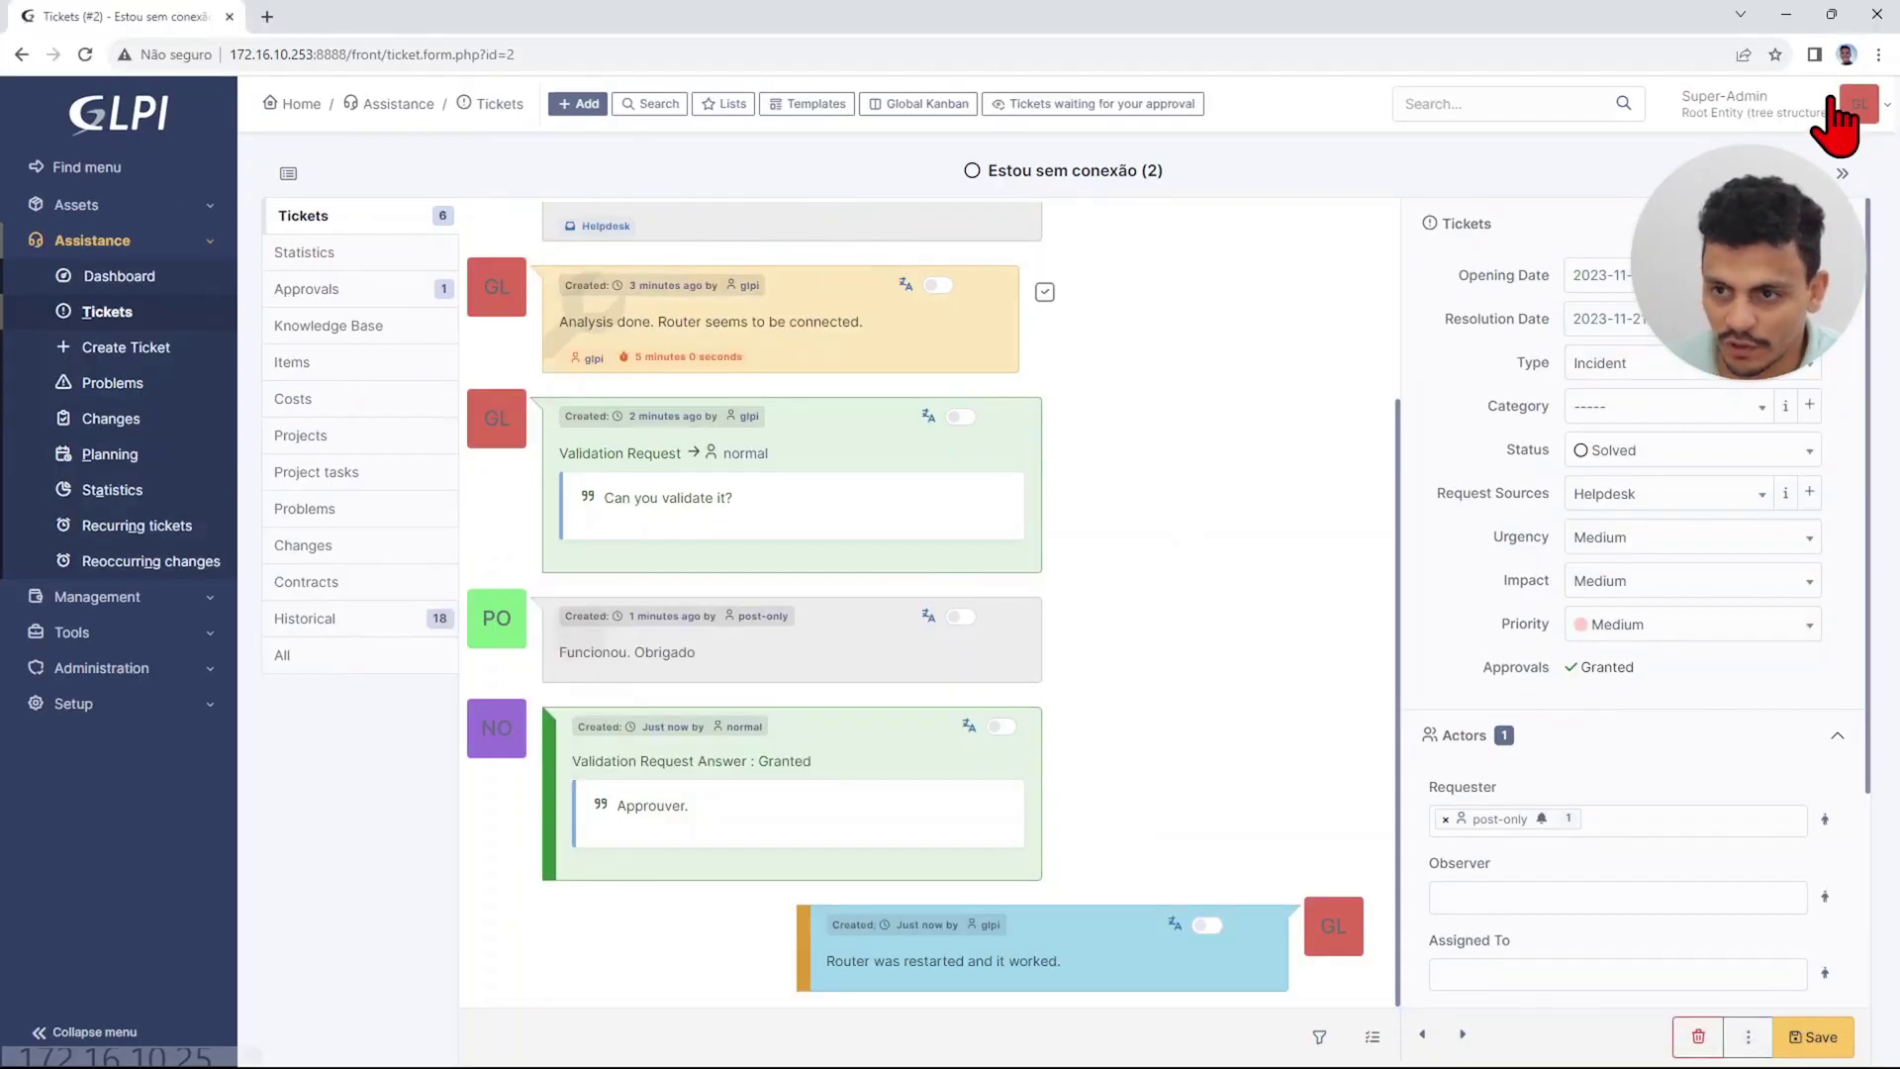
pyautogui.click(1857, 104)
# Switch the interface to Español (España) and translate the analysis followup into Spanish.
pyautogui.click(1781, 345)
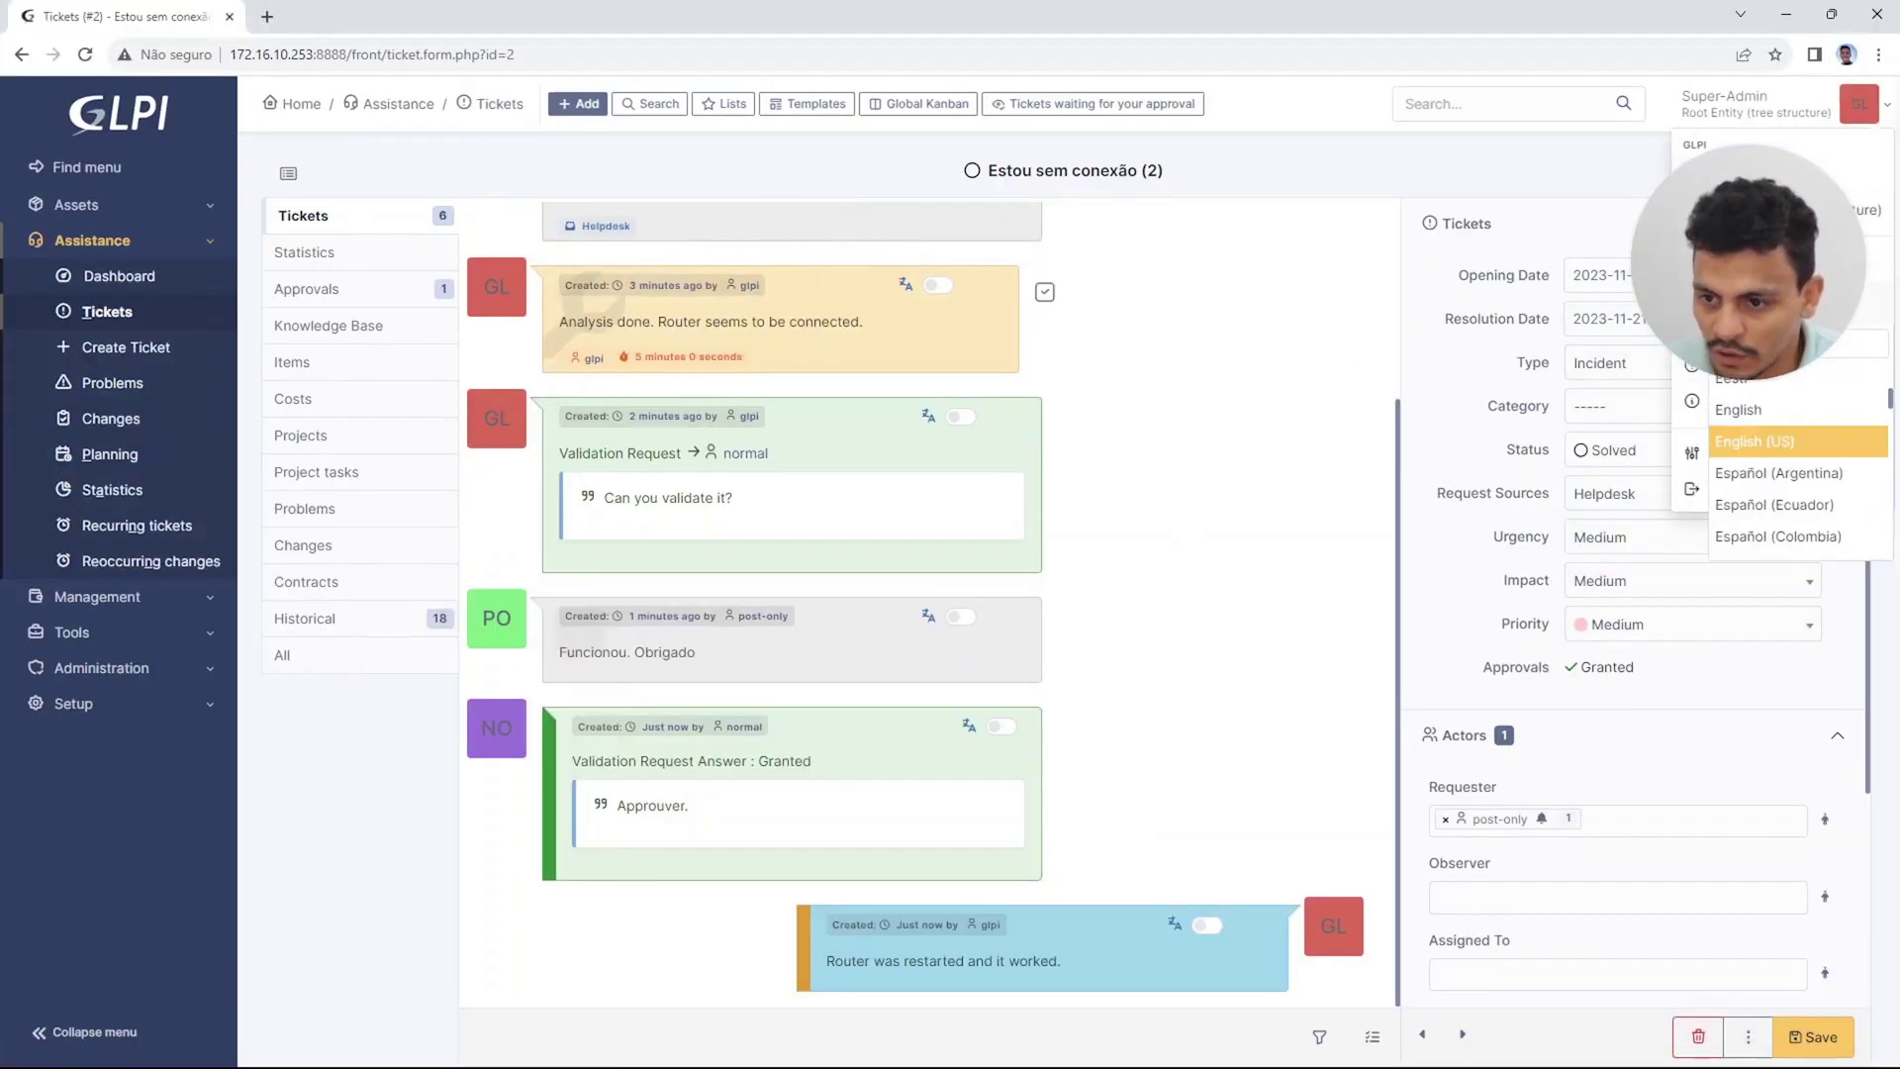
pyautogui.scroll(-2, 1786, 470)
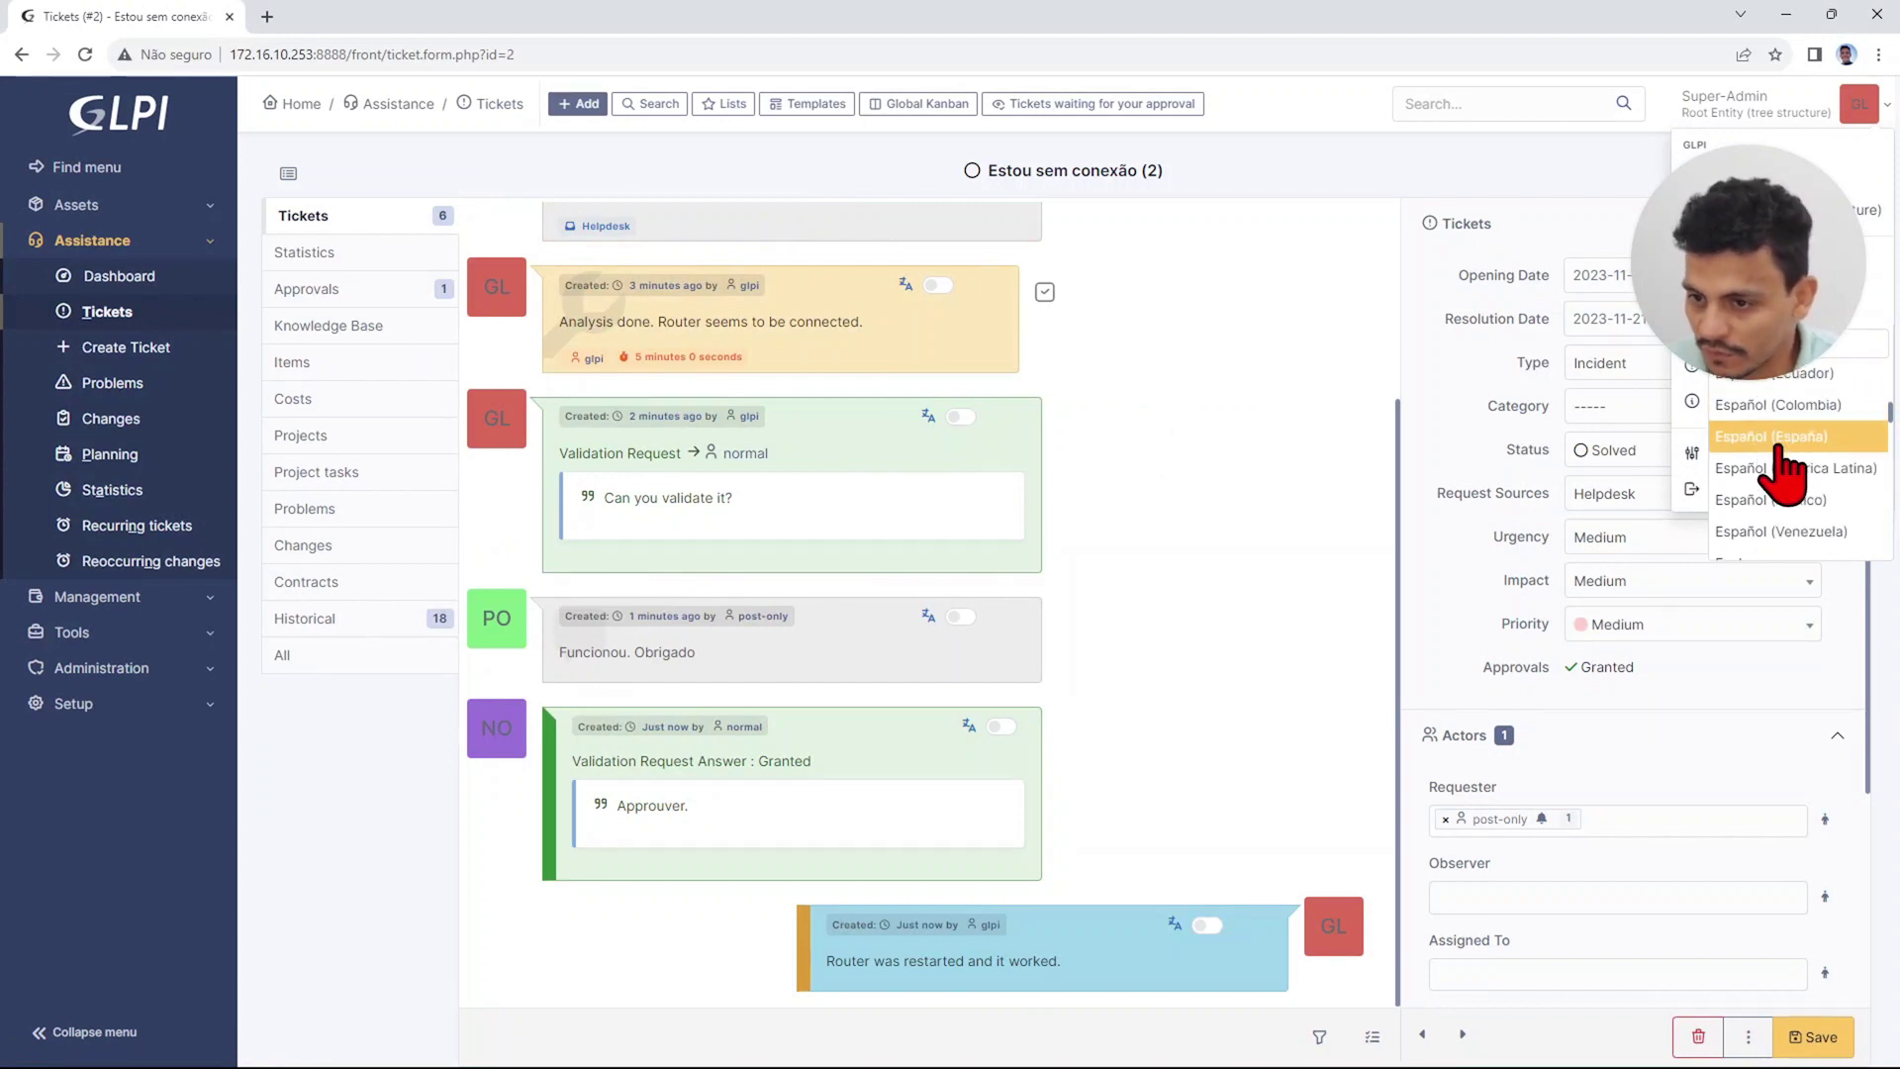
pyautogui.click(1783, 440)
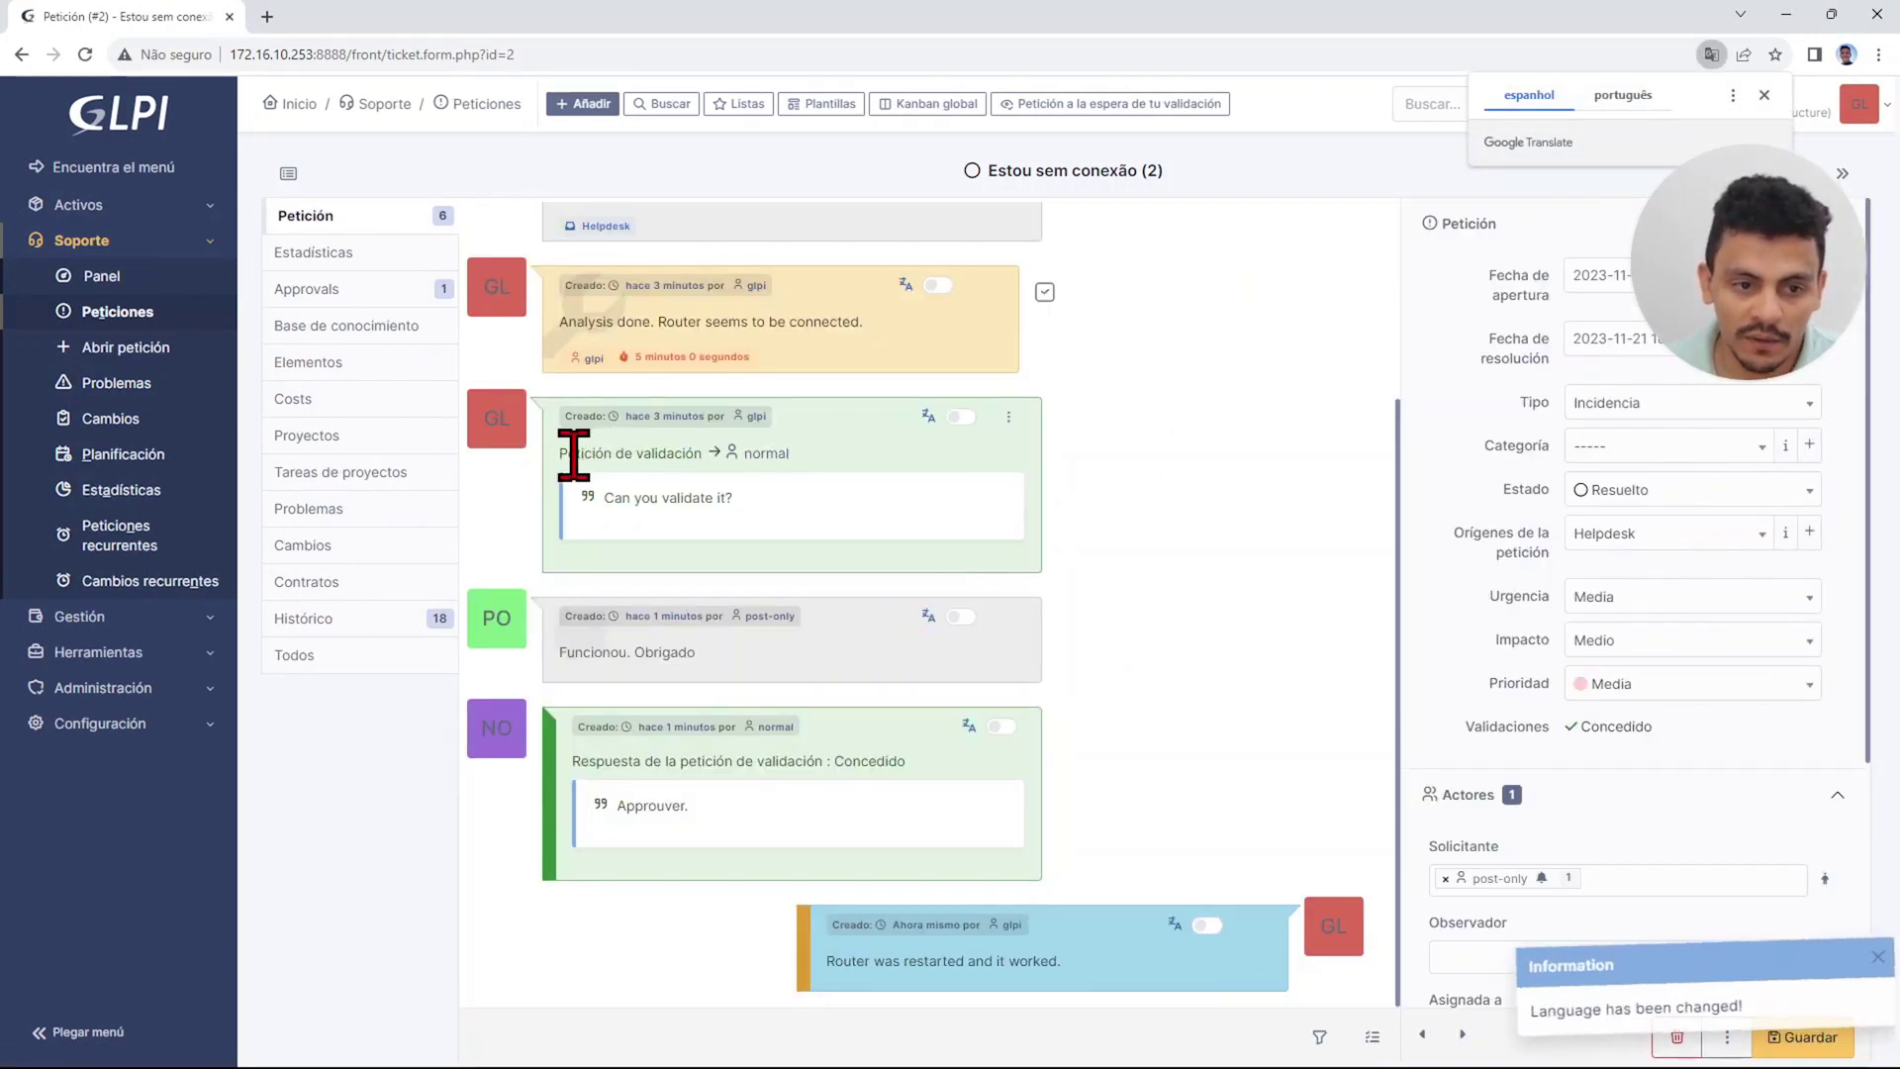
pyautogui.moveTo(571, 453); pyautogui.dragTo(652, 453)
pyautogui.moveTo(922, 389)
pyautogui.scroll(1, 928, 397)
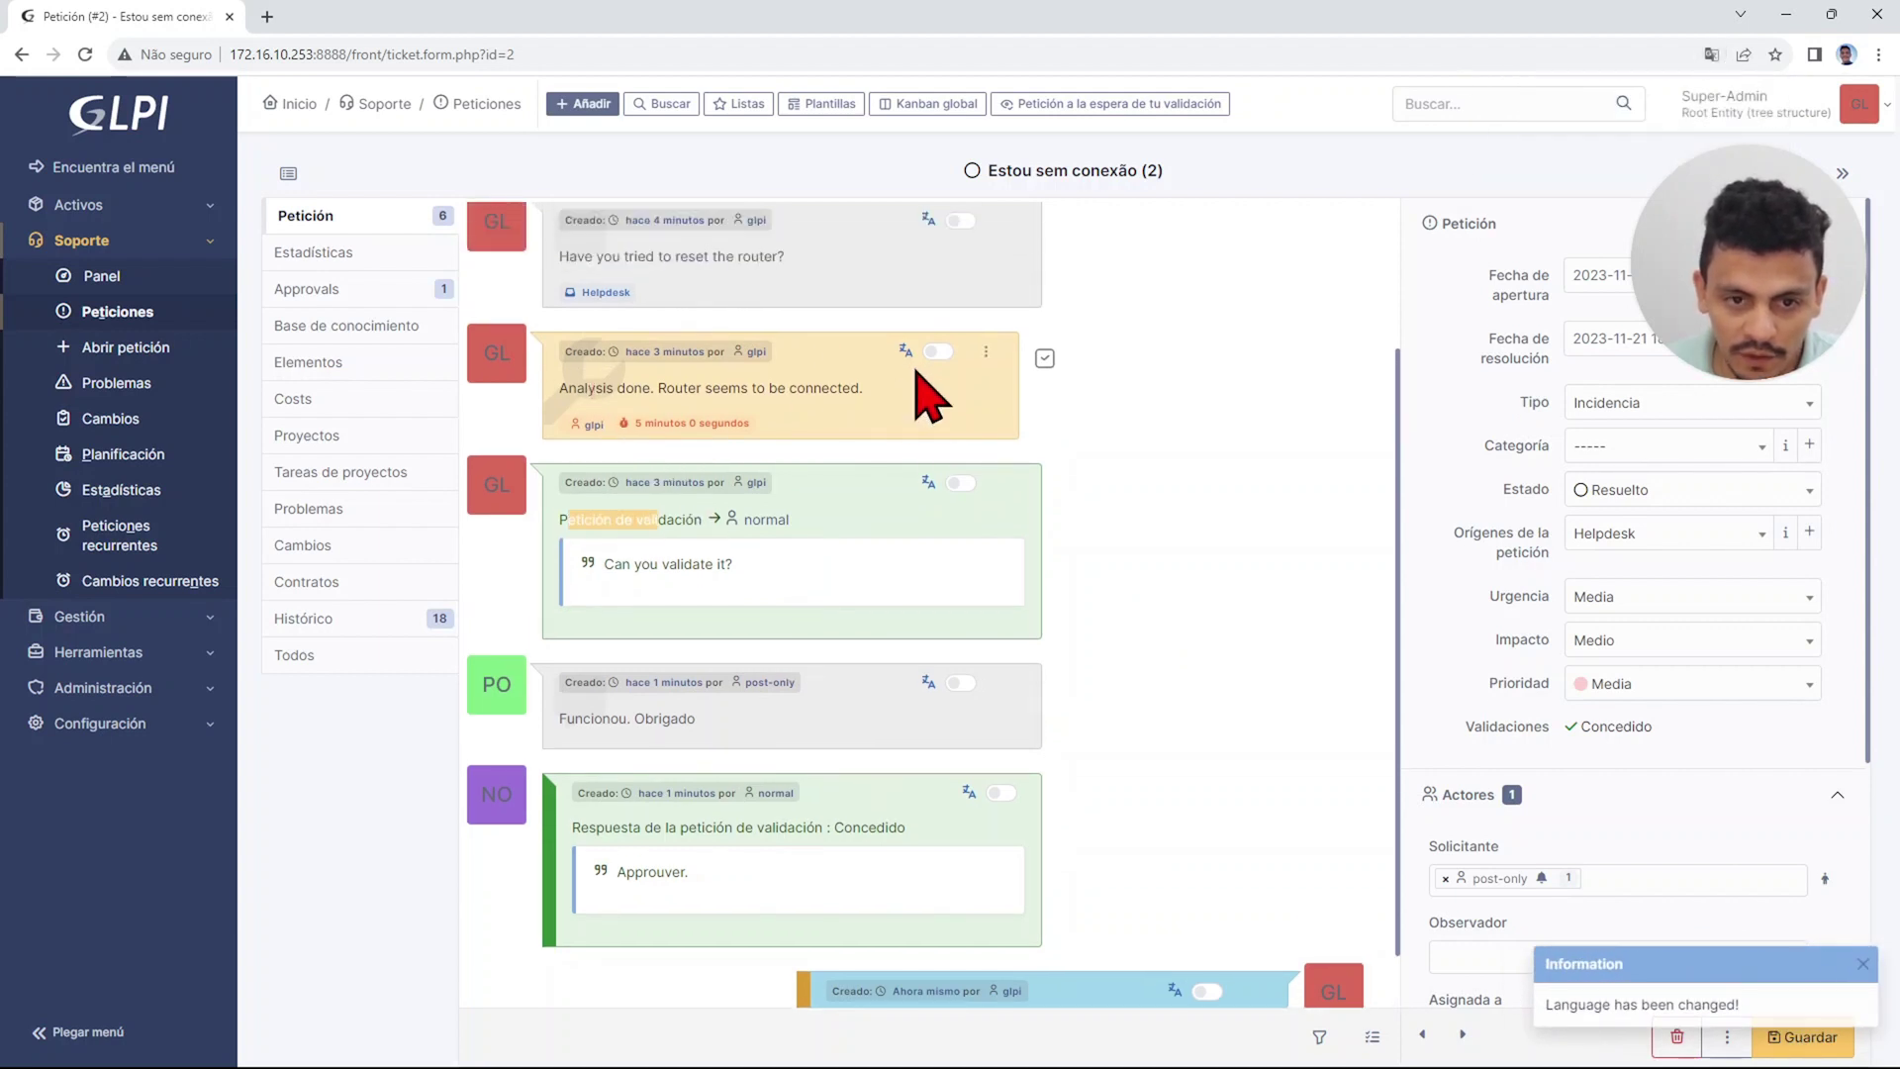
pyautogui.click(936, 352)
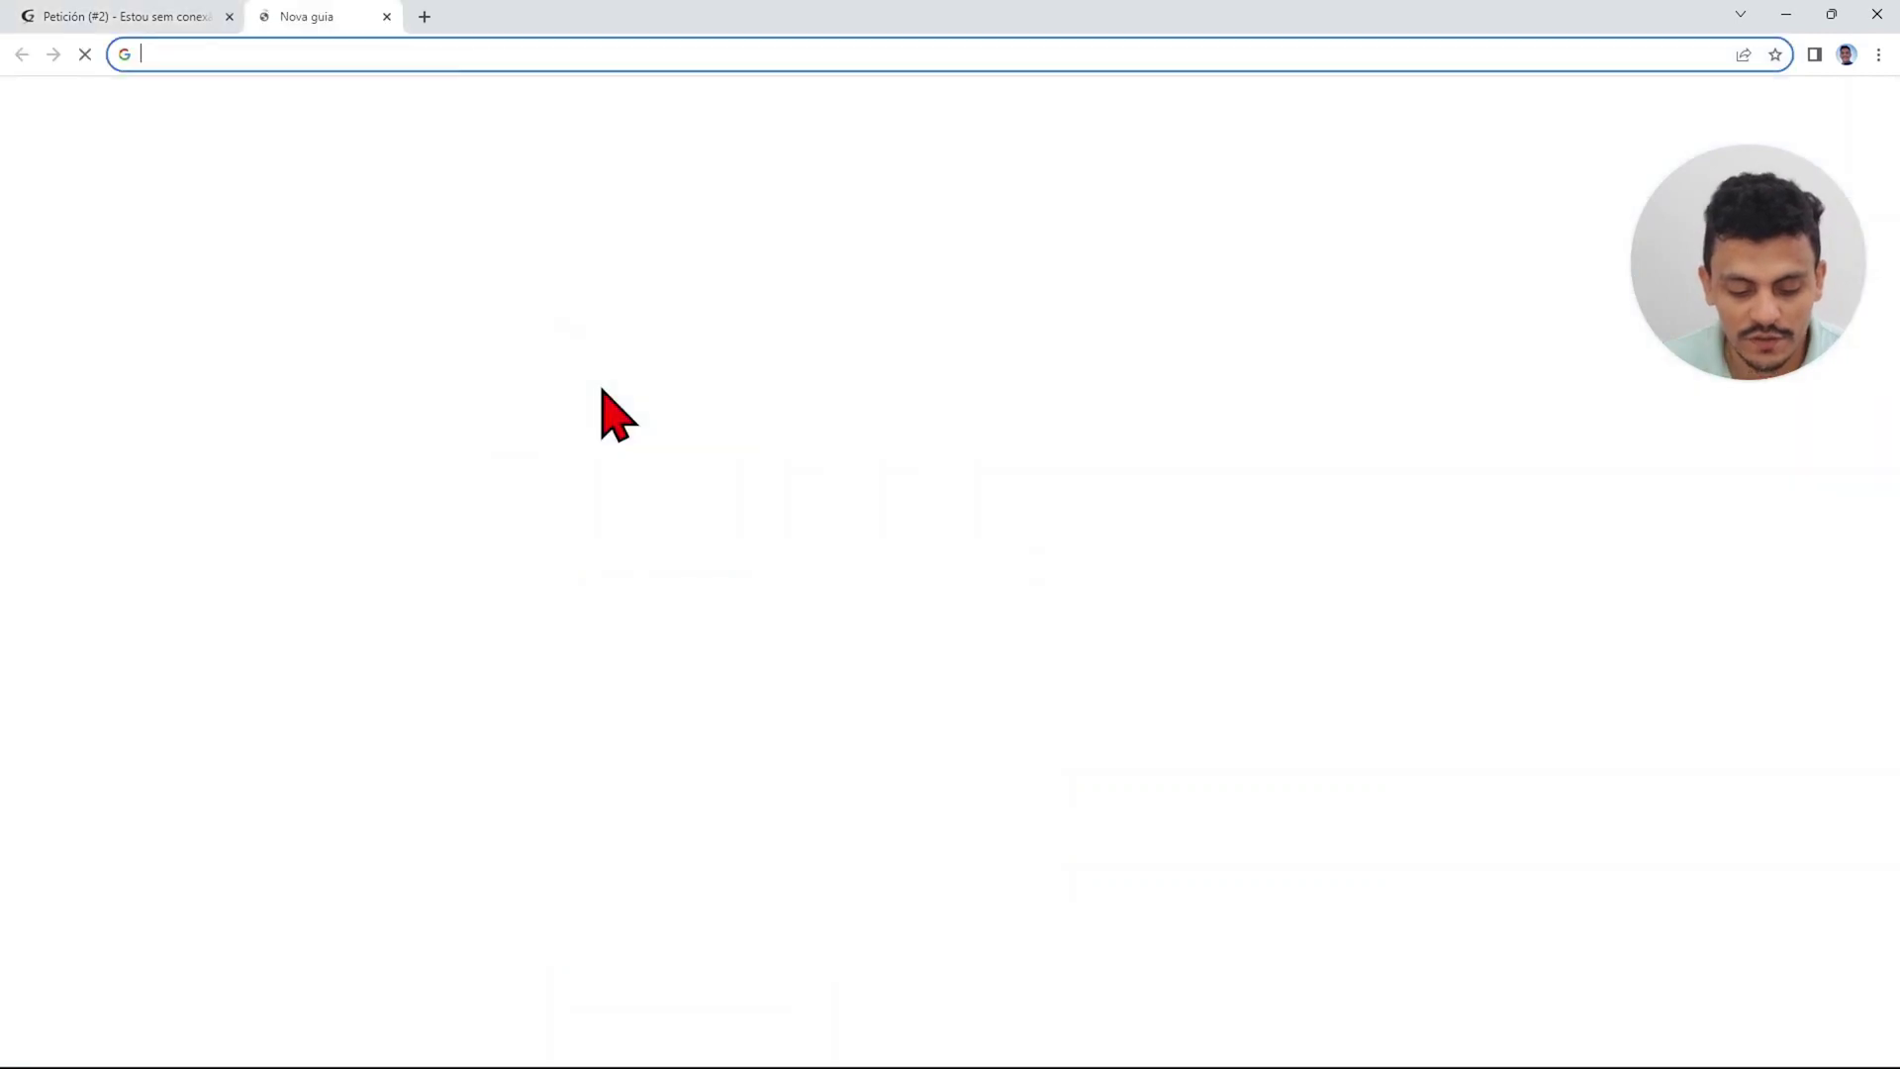
pyautogui.write('deepl')
# Search for DeepL and review its free Gratuit and paid plan prices.
pyautogui.press('Return')
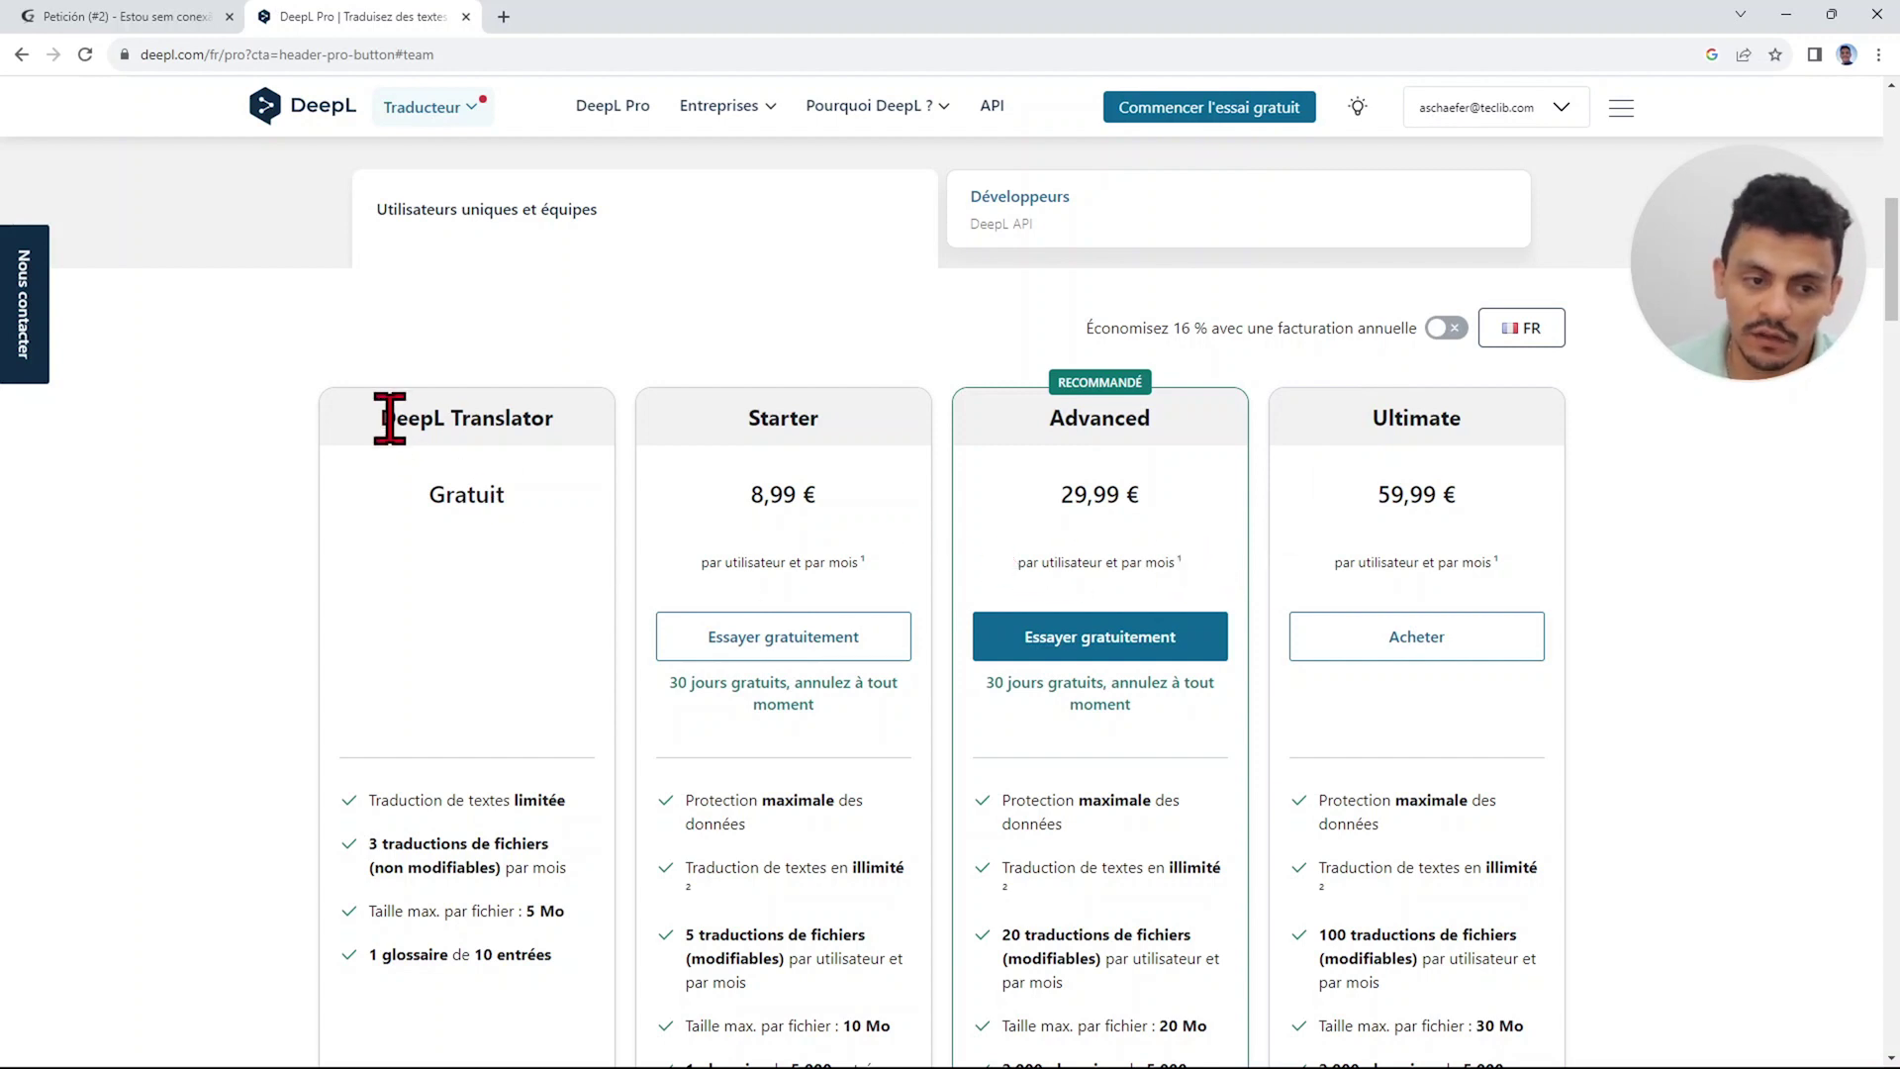
pyautogui.moveTo(429, 499); pyautogui.dragTo(497, 500)
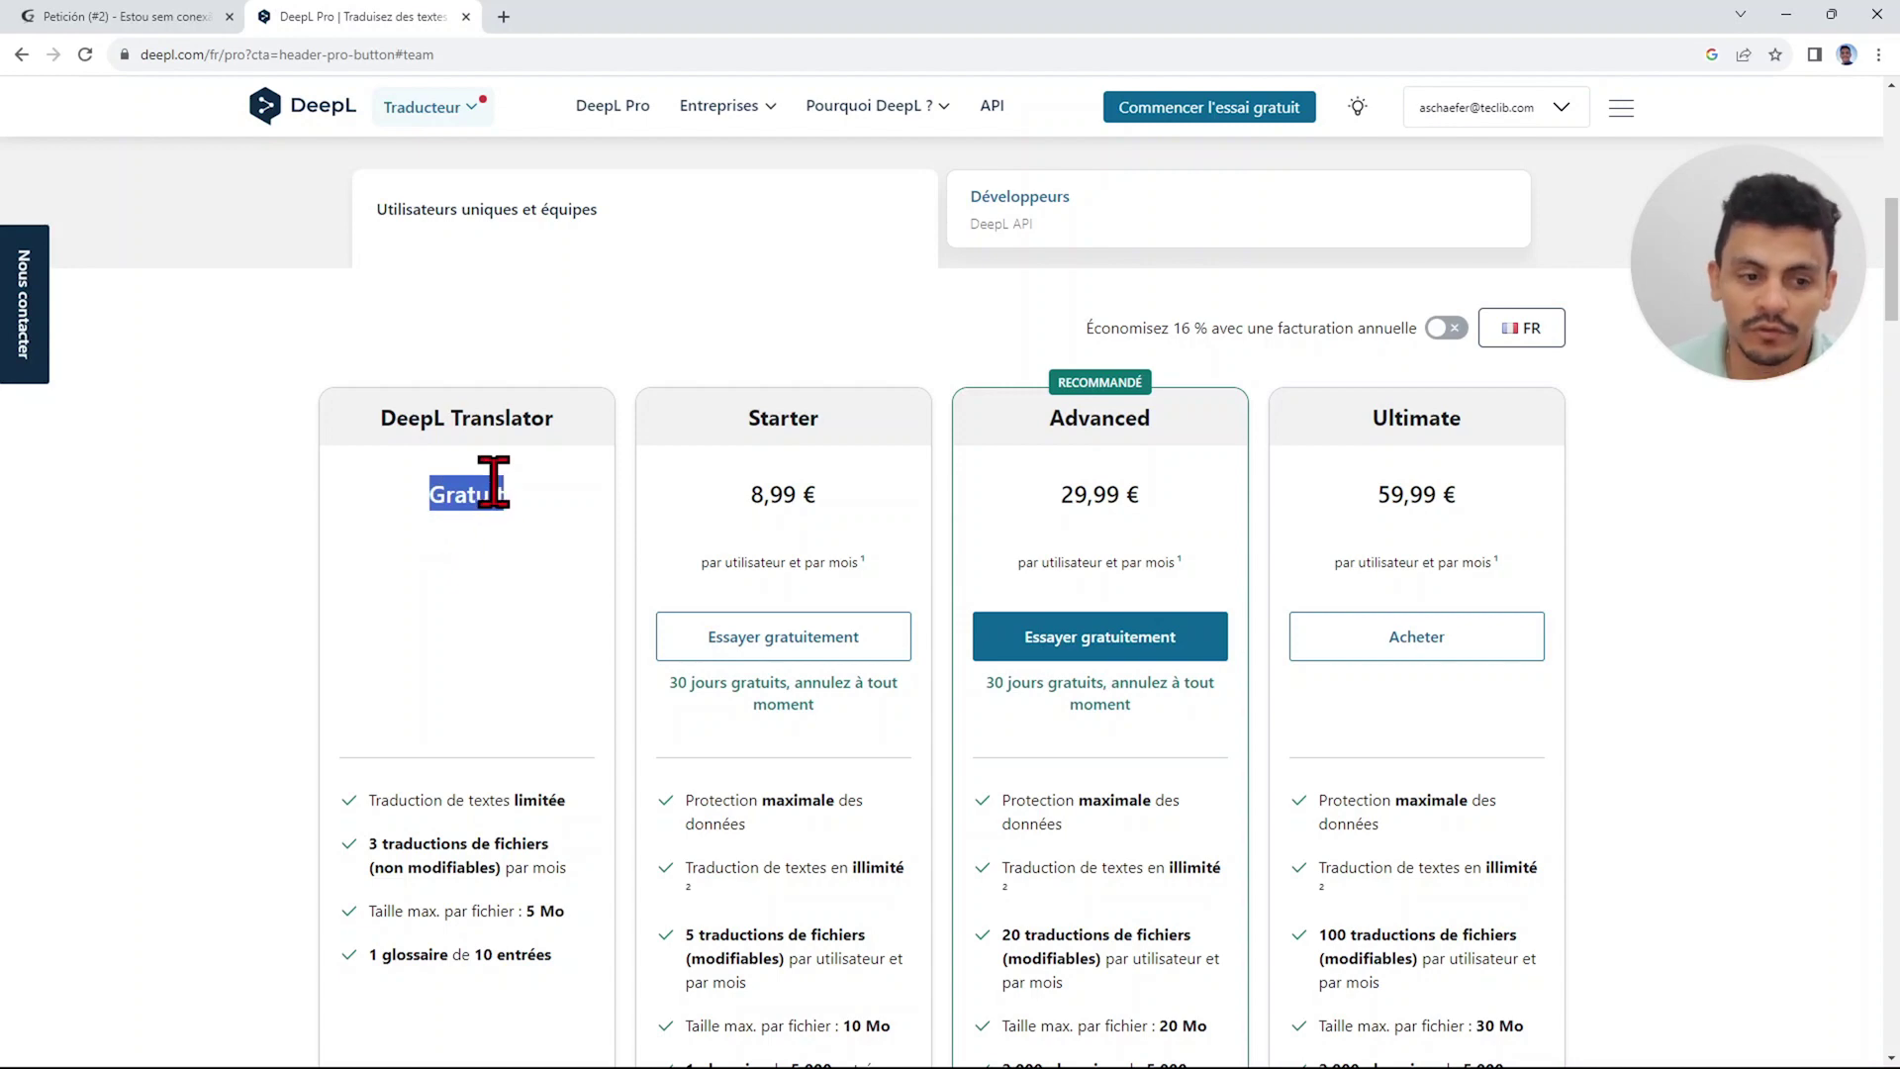
pyautogui.moveTo(751, 495); pyautogui.dragTo(1377, 513)
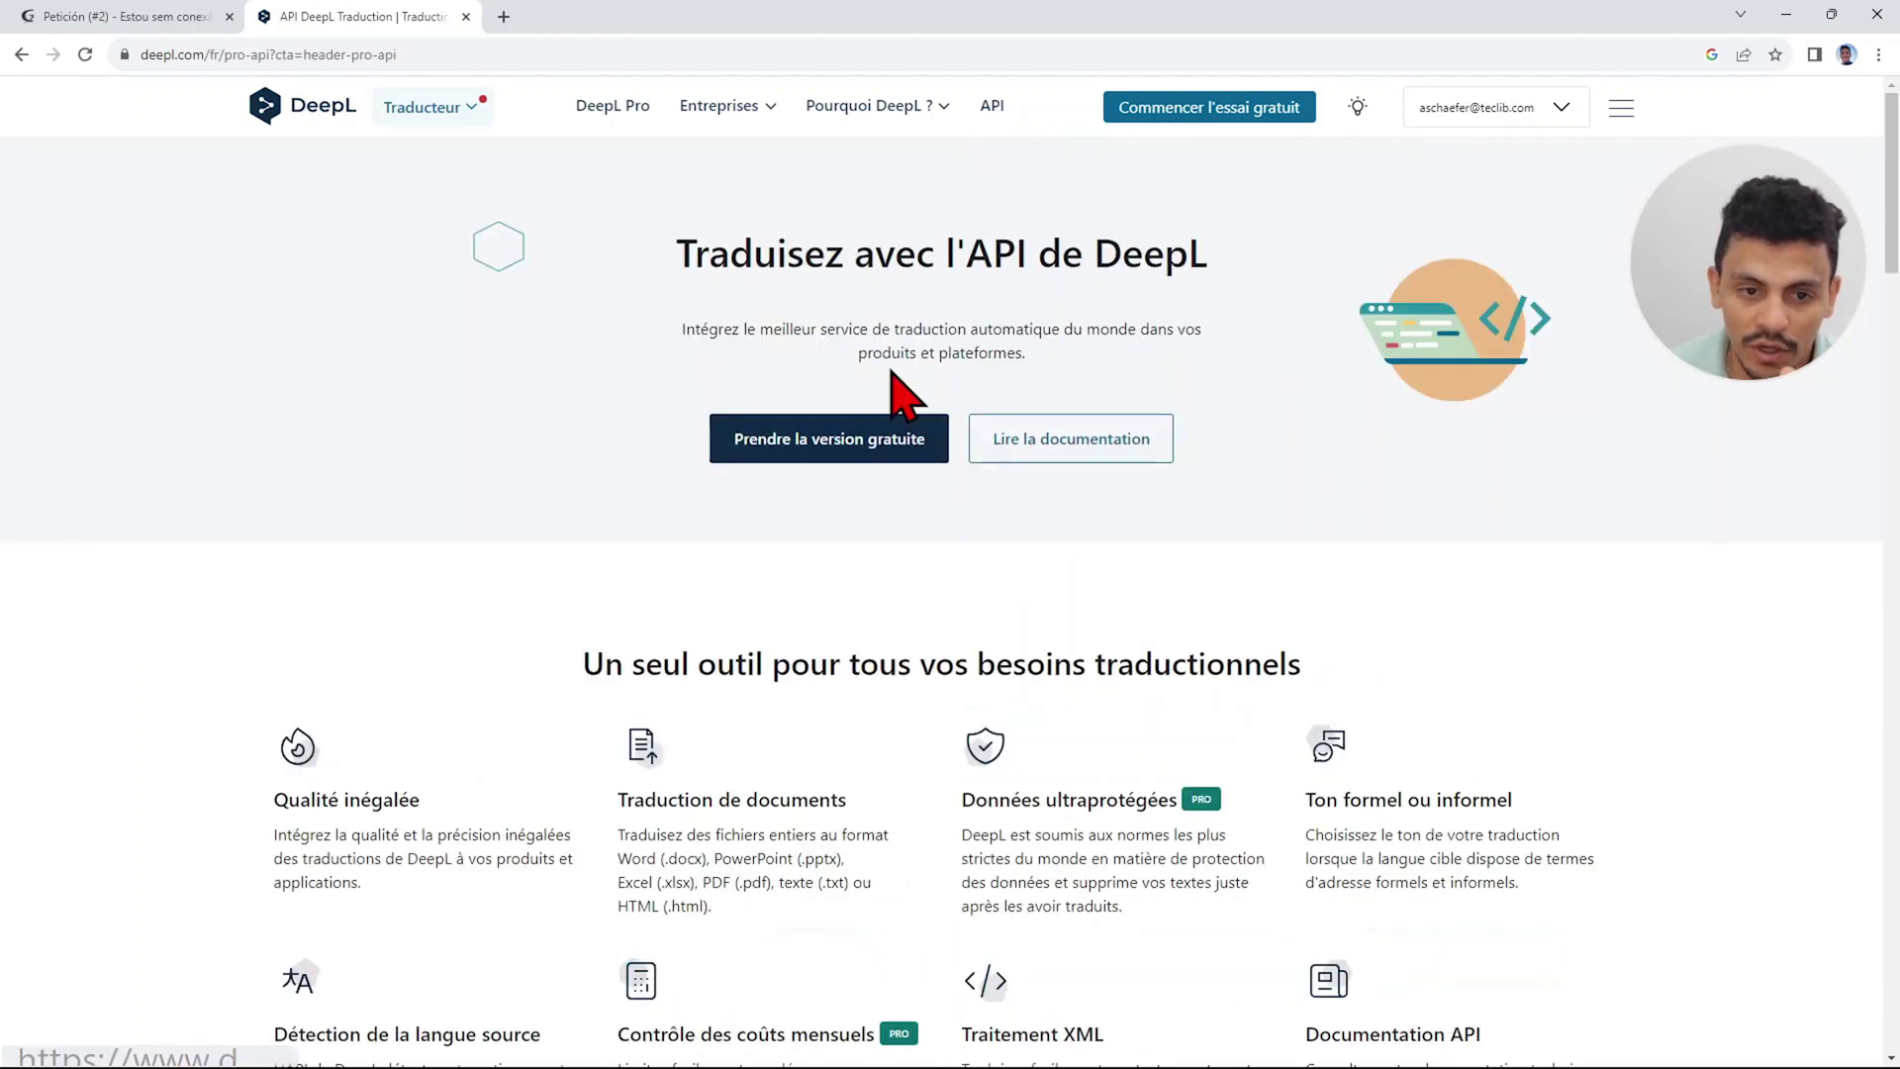
# Back in GLPI, open Configuración > General > Translate to view the DeepL token settings.
pyautogui.click(164, 18)
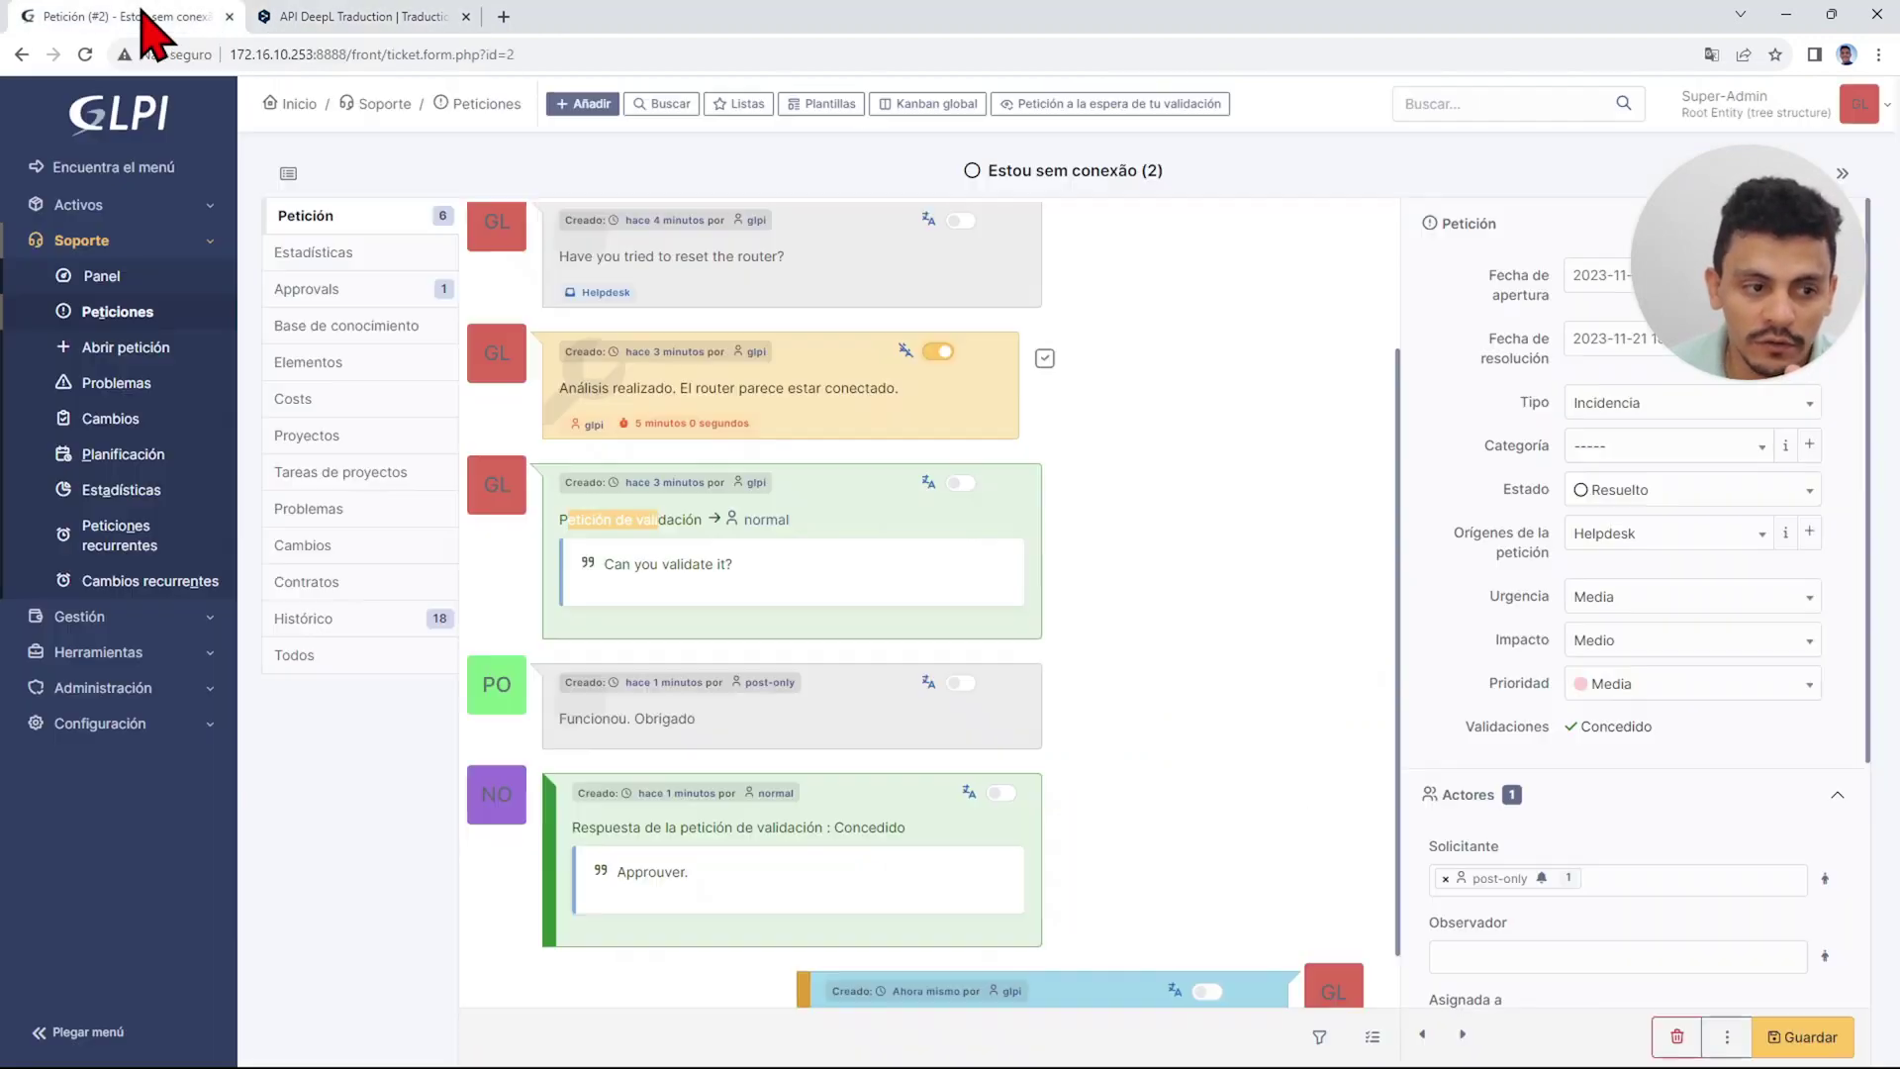
pyautogui.click(119, 724)
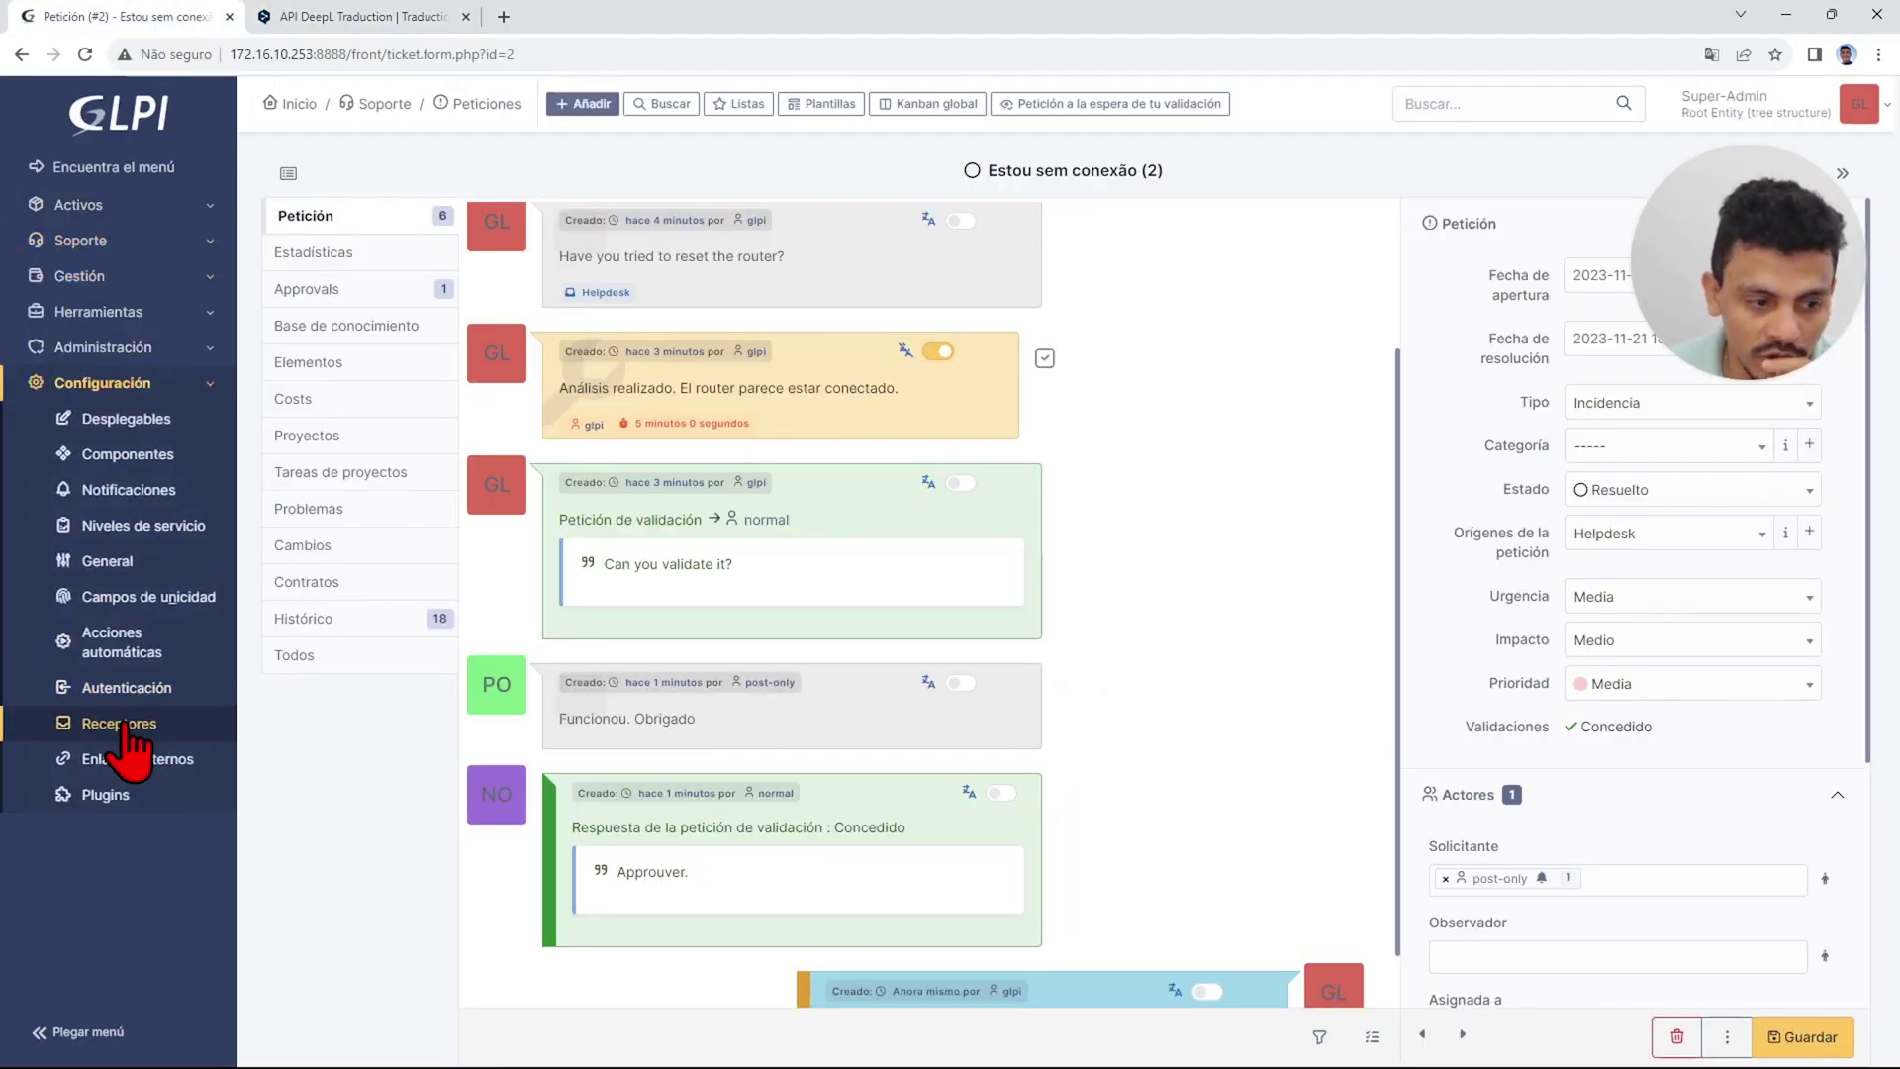
pyautogui.click(111, 565)
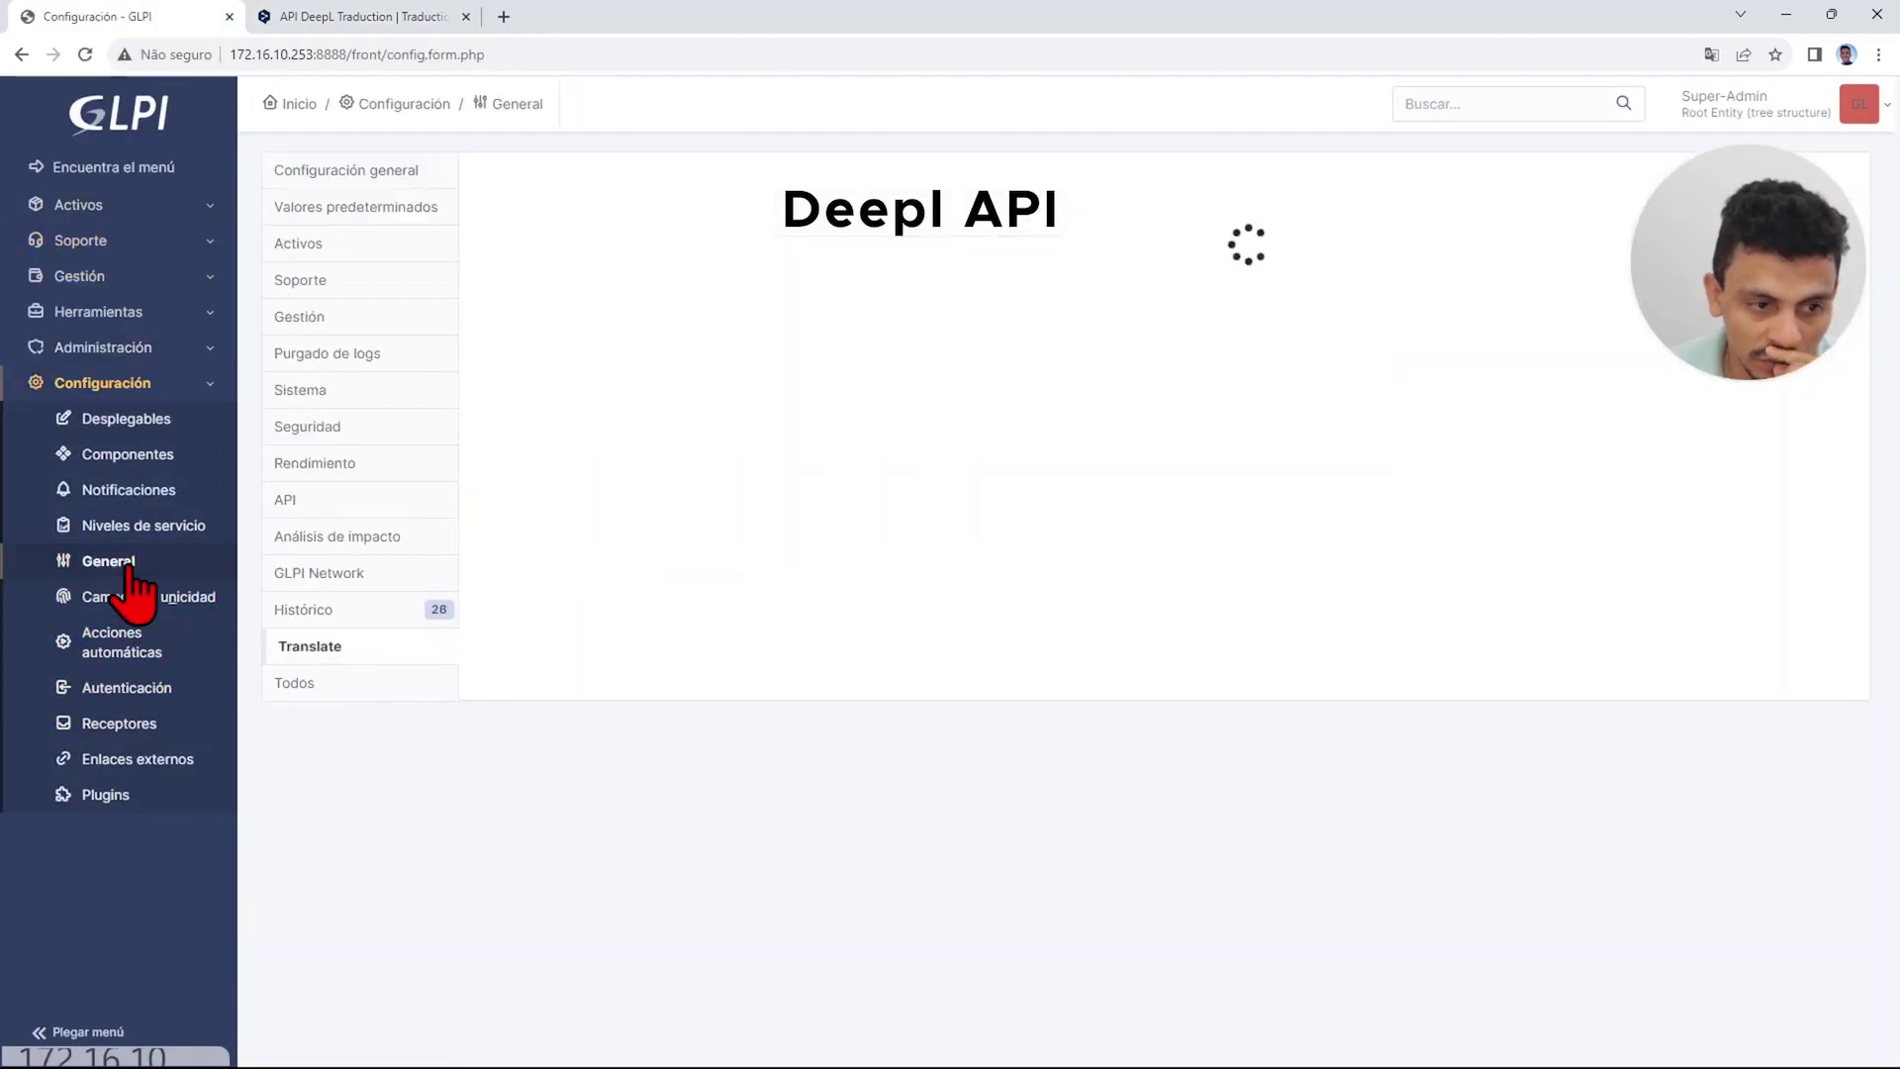
pyautogui.click(333, 650)
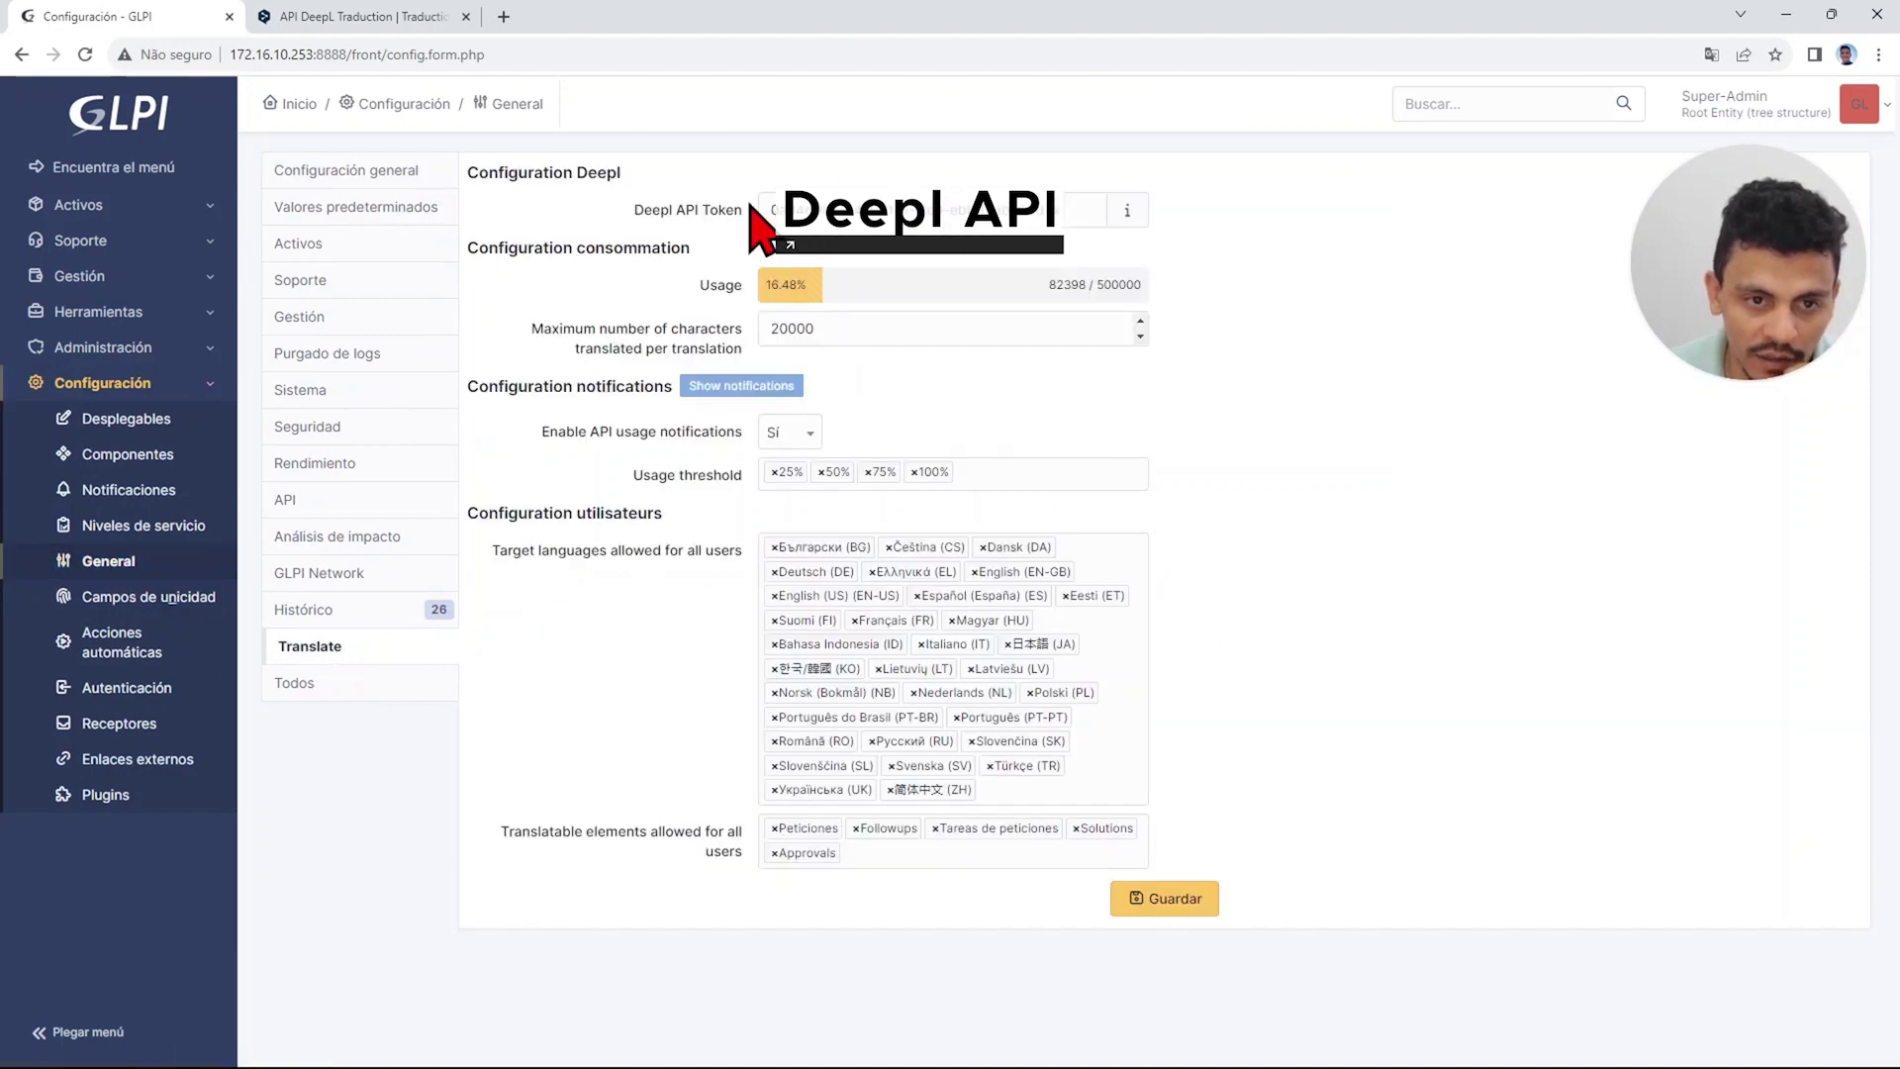